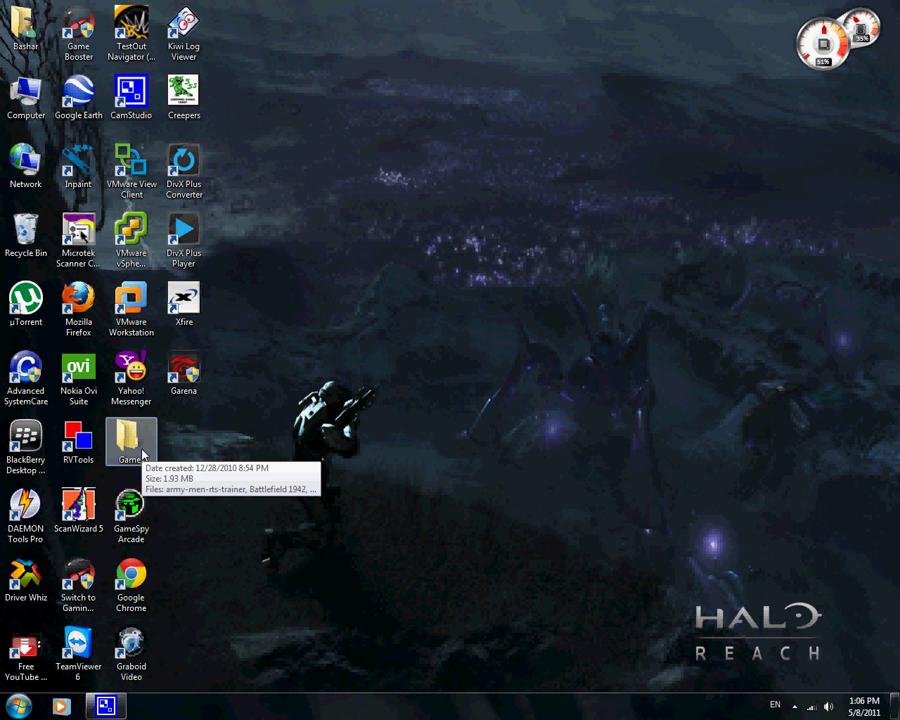
- Delete the .minecraft folder from AppData\Roaming in the personal user folder and close the folder window
{"action": "double_click", "coordinate": [30, 42]}
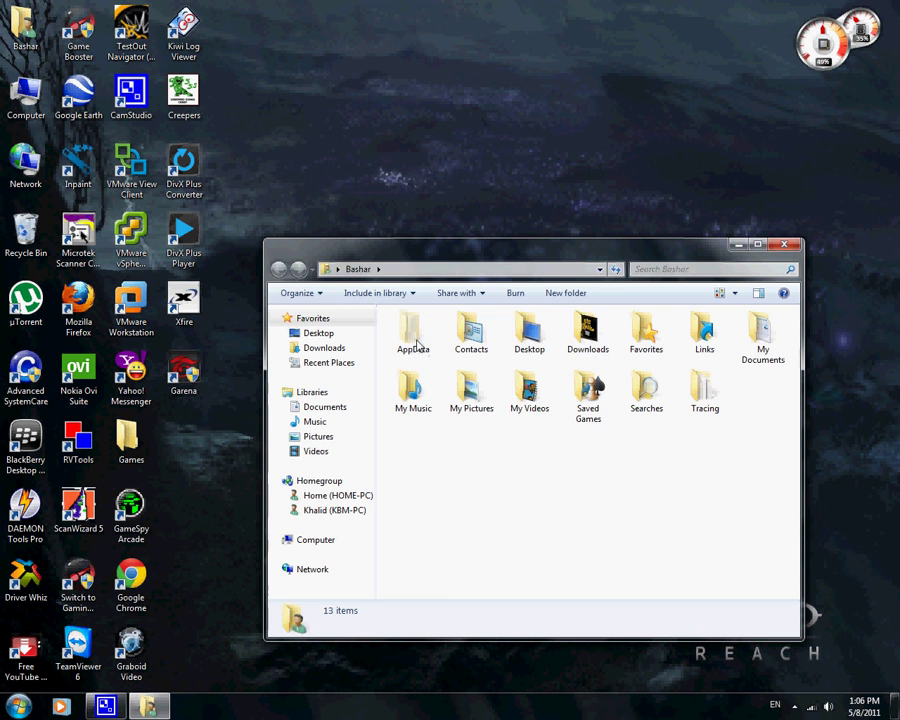
{"action": "left_click", "coordinate": [413, 340]}
{"action": "double_click", "coordinate": [413, 340]}
{"action": "double_click", "coordinate": [426, 366]}
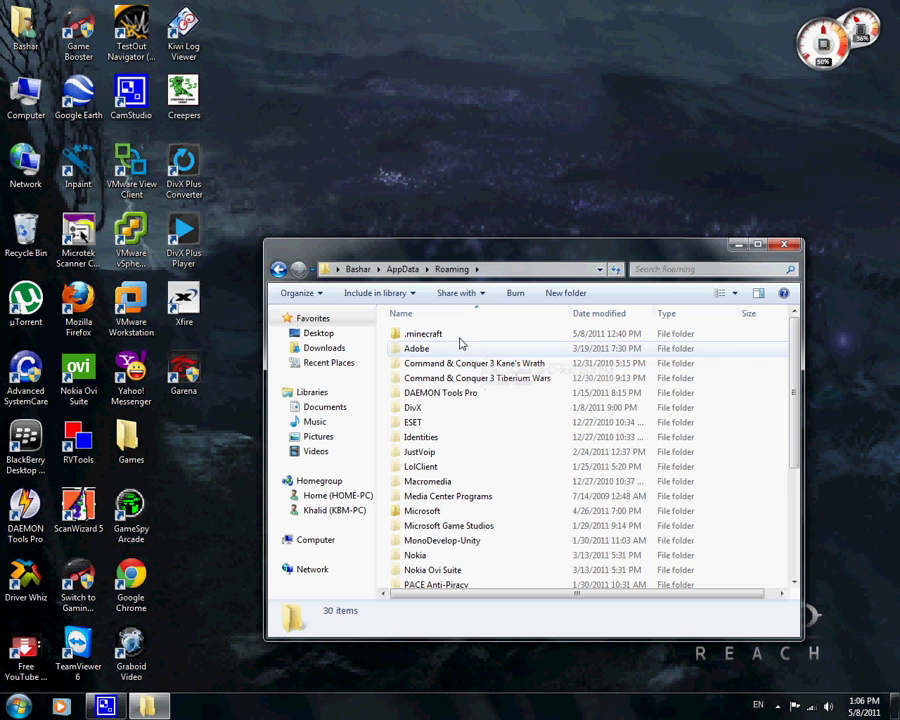
{"action": "mouse_move", "coordinate": [443, 340]}
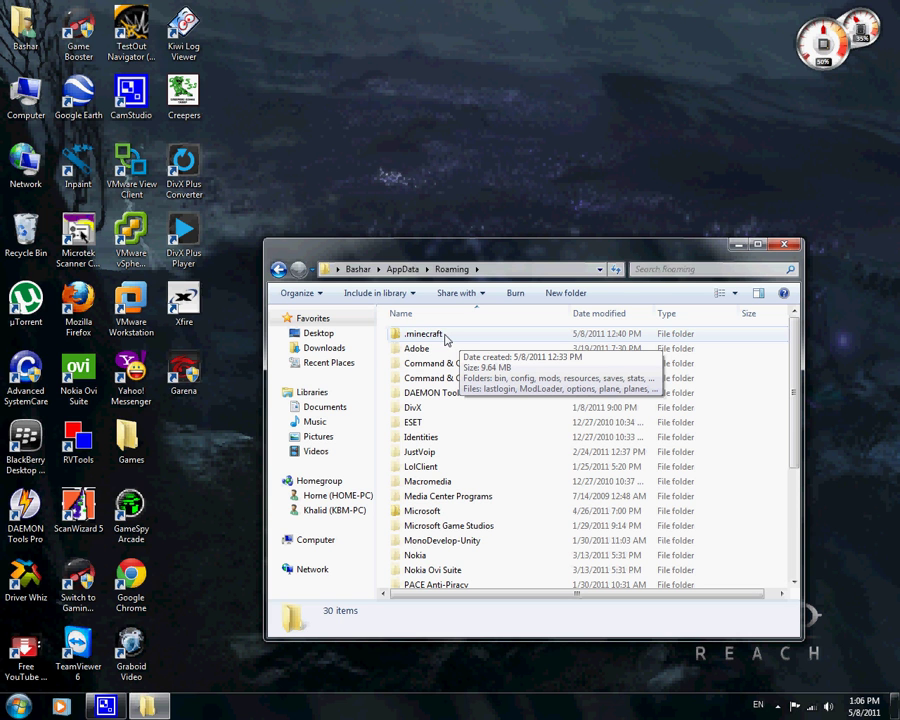
{"action": "left_click", "coordinate": [447, 340]}
{"action": "key", "text": "Delete"}
{"action": "key", "text": "Return"}
{"action": "left_click", "coordinate": [785, 245]}
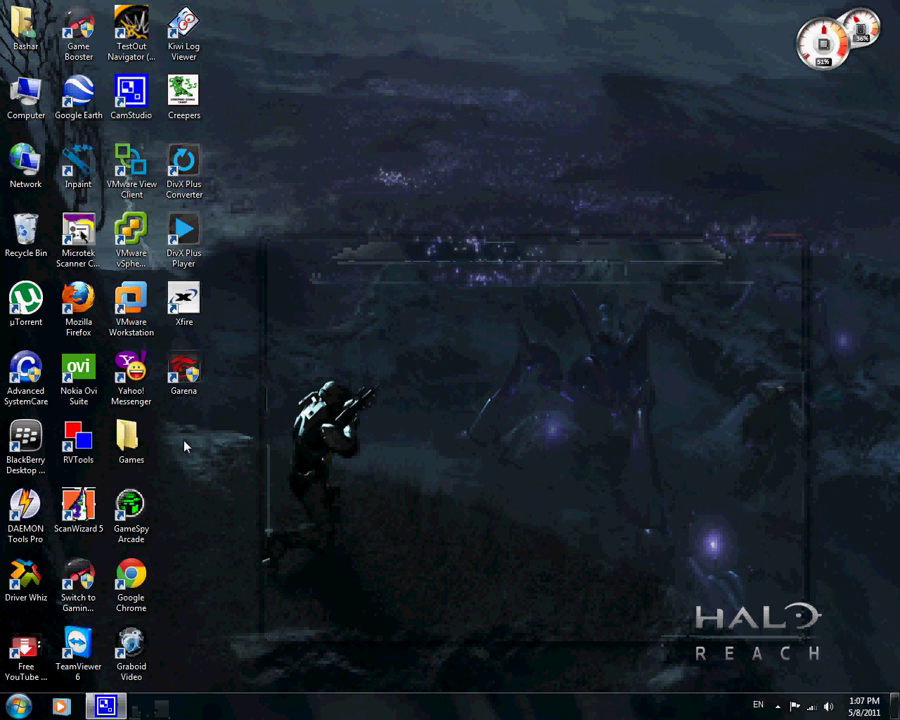
- Launch Minecraft from the desktop Games folder, log in with the account username and password, and quit at the main menu
{"action": "double_click", "coordinate": [128, 440]}
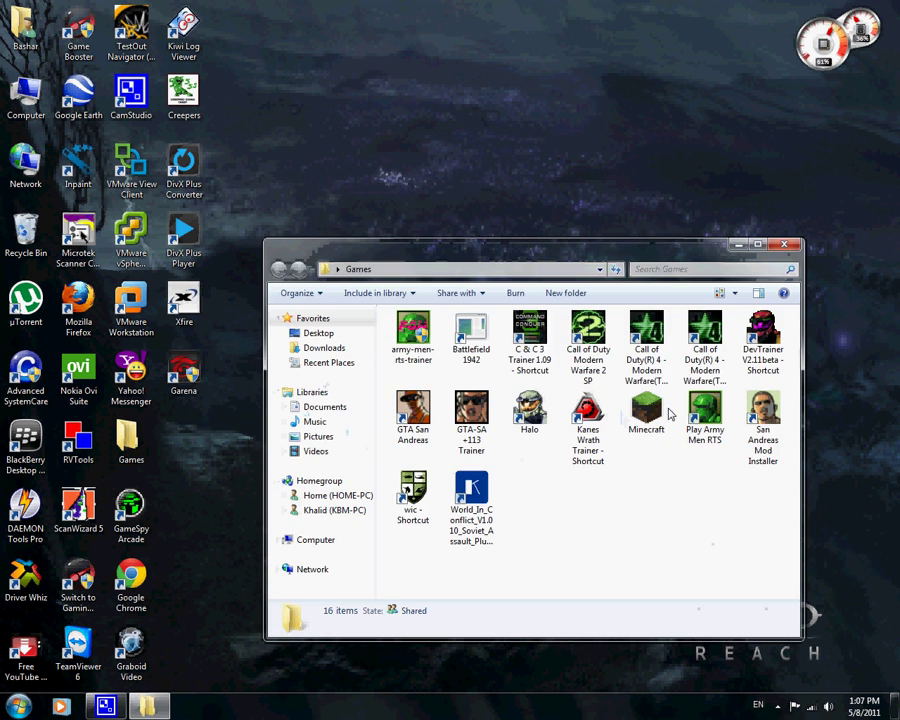
{"action": "double_click", "coordinate": [664, 412]}
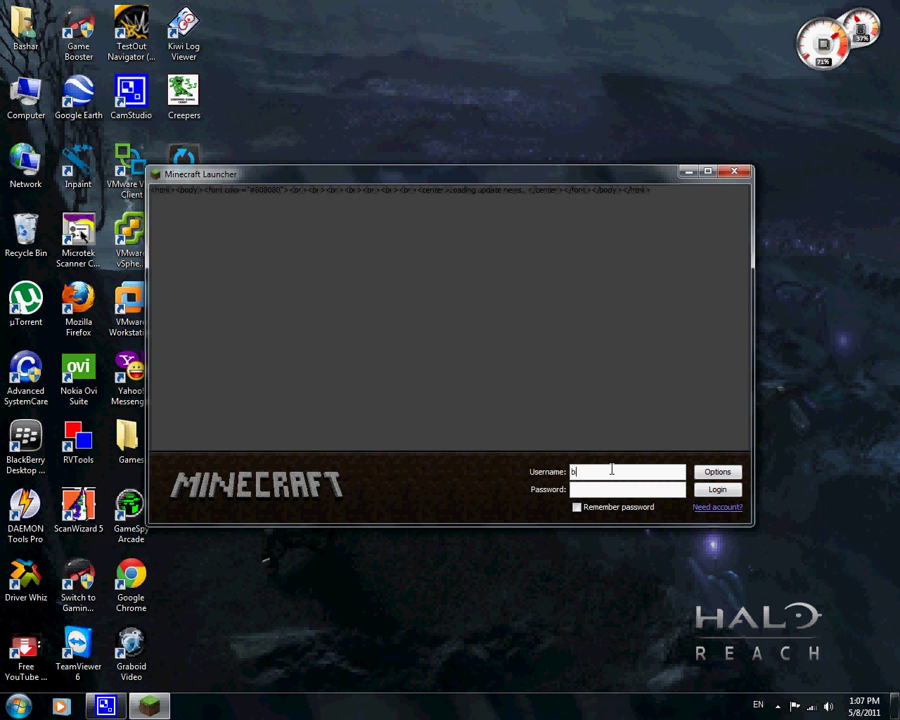
{"action": "type", "text": "95"}
{"action": "key", "text": "Tab"}
{"action": "type", "text": "********"}
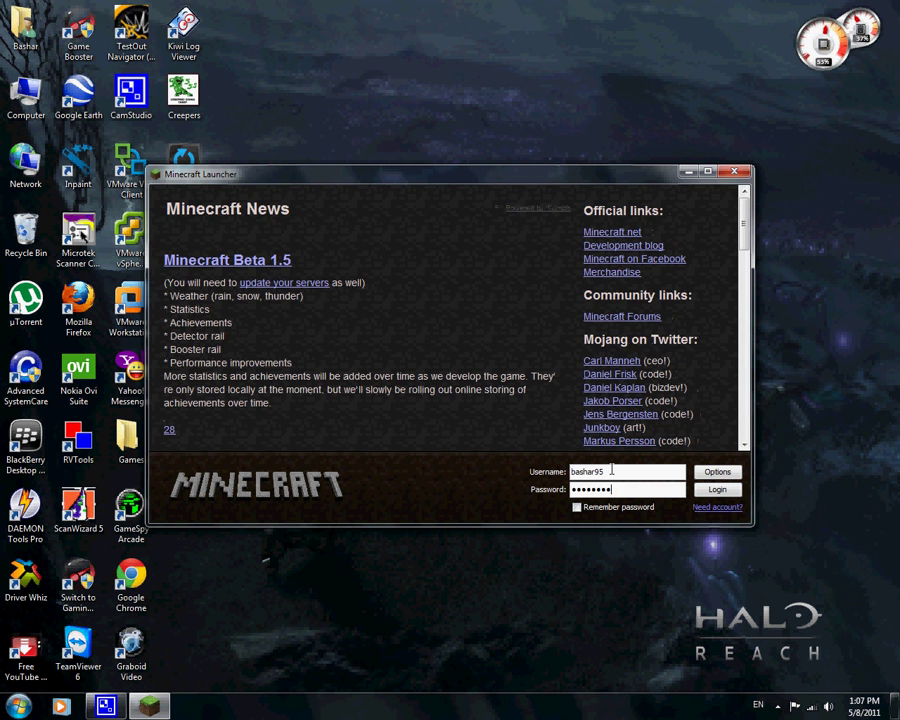
{"action": "key", "text": "Return"}
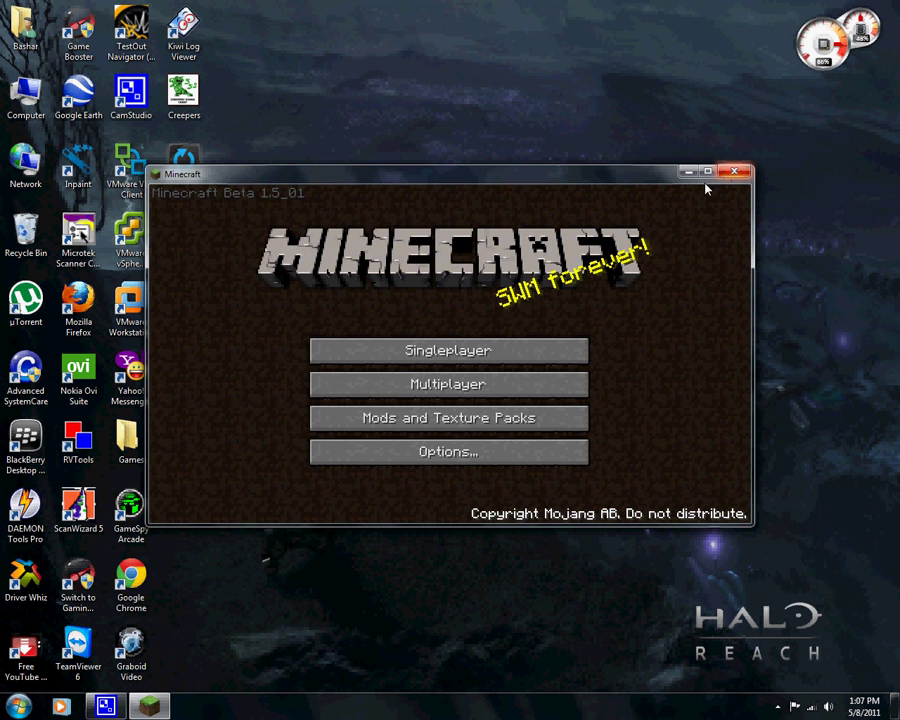
{"action": "key", "text": "alt+F4"}
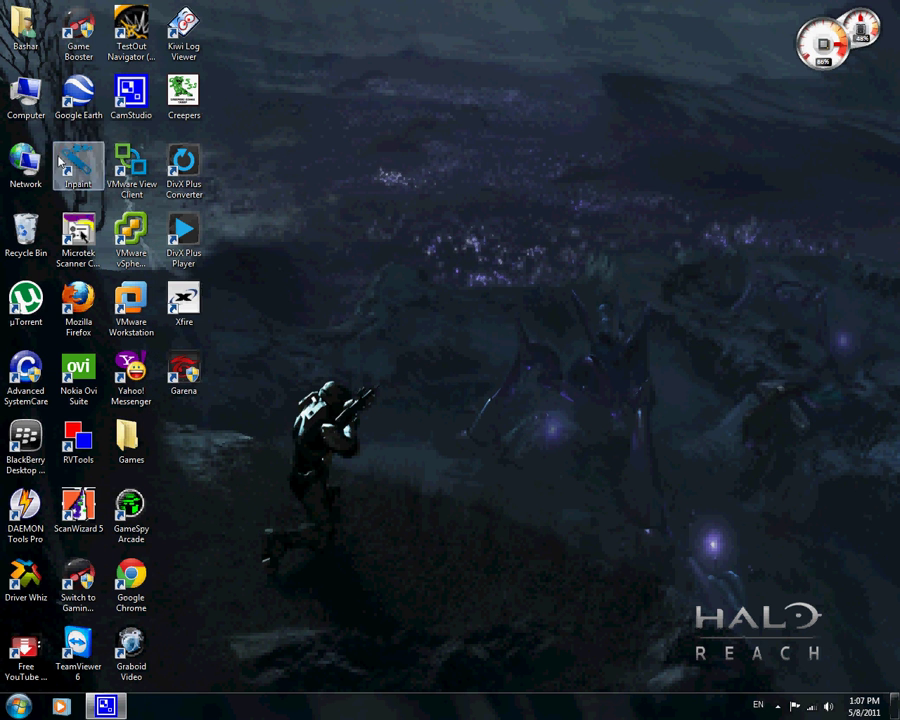
- Check the AppData\Roaming folder for a regenerated .minecraft folder and close the window
{"action": "double_click", "coordinate": [25, 28]}
{"action": "double_click", "coordinate": [413, 330]}
{"action": "double_click", "coordinate": [420, 361]}
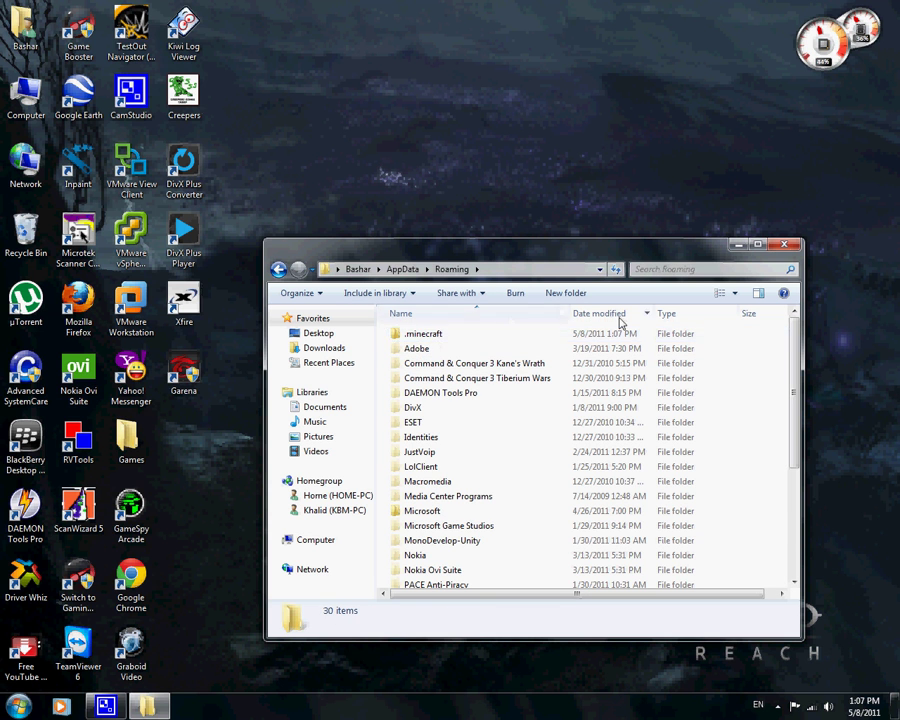
{"action": "key", "text": "alt+F4"}
- Switch to Google Chrome and go to the Planes v12 installation section of the Flan's Mods forum thread
{"action": "double_click", "coordinate": [131, 580]}
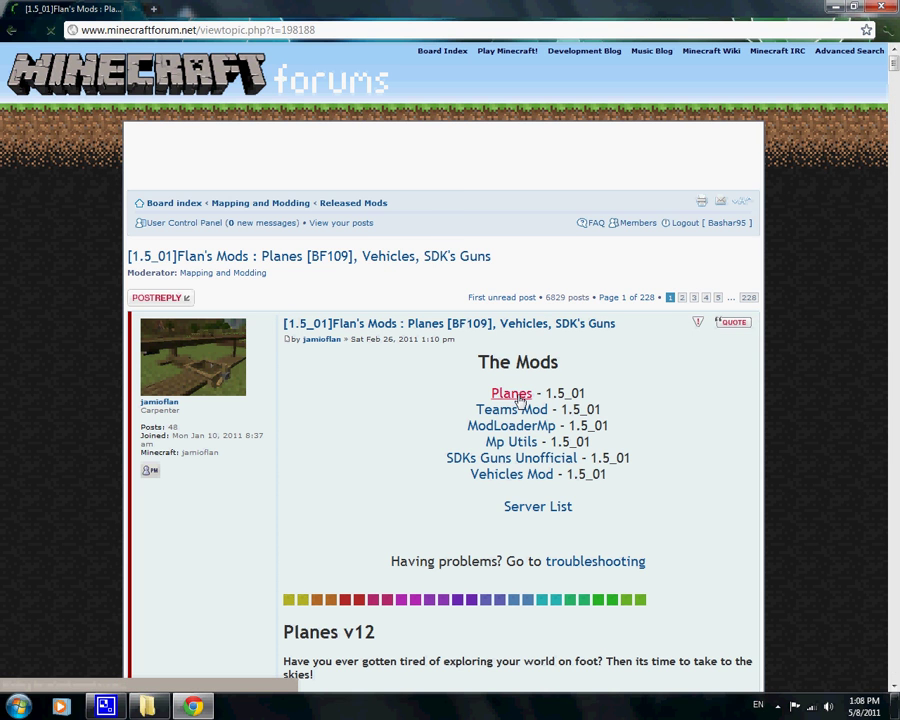
{"action": "left_click", "coordinate": [516, 396]}
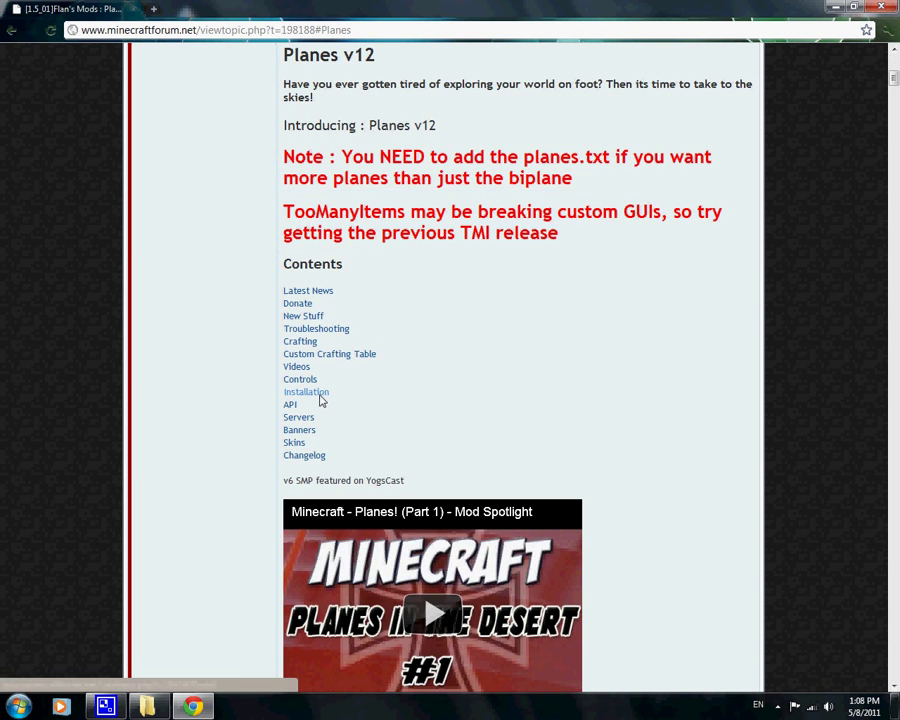
{"action": "left_click", "coordinate": [319, 398]}
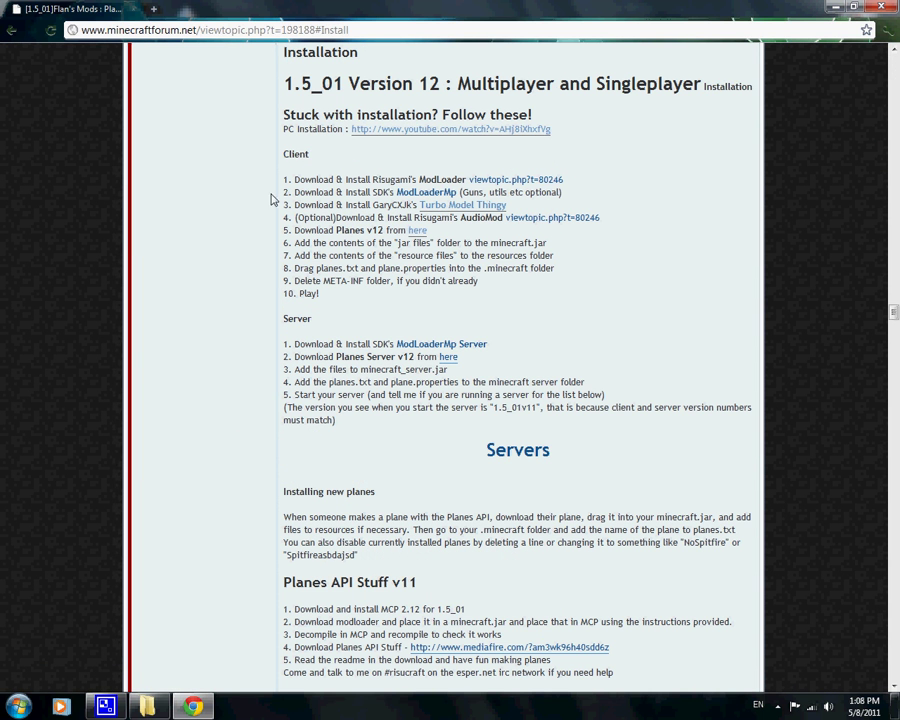
- Review the client and server installation instructions for Planes v12 by highlighting each list
{"action": "left_click_drag", "start_coordinate": [285, 177], "coordinate": [554, 305]}
{"action": "left_click", "coordinate": [554, 322]}
{"action": "left_click_drag", "start_coordinate": [262, 318], "coordinate": [654, 412]}
{"action": "left_click", "coordinate": [657, 440]}
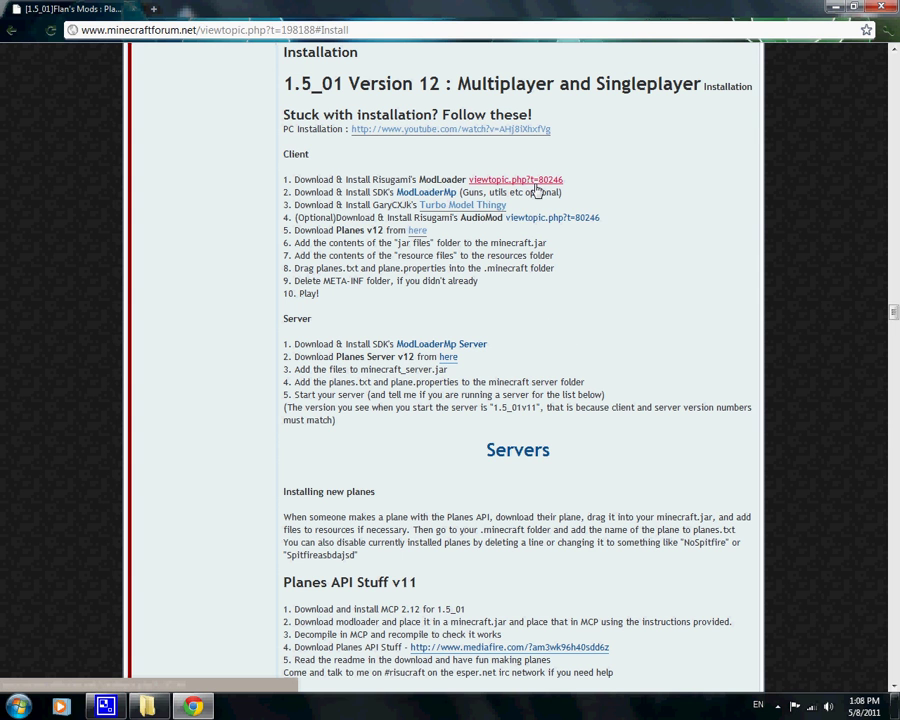
- Download ModLoader Beta 1.5_01v3 from Risugami's Mods thread using its Adfly link, and return to the Planes installation instructions
{"action": "left_click", "coordinate": [514, 180]}
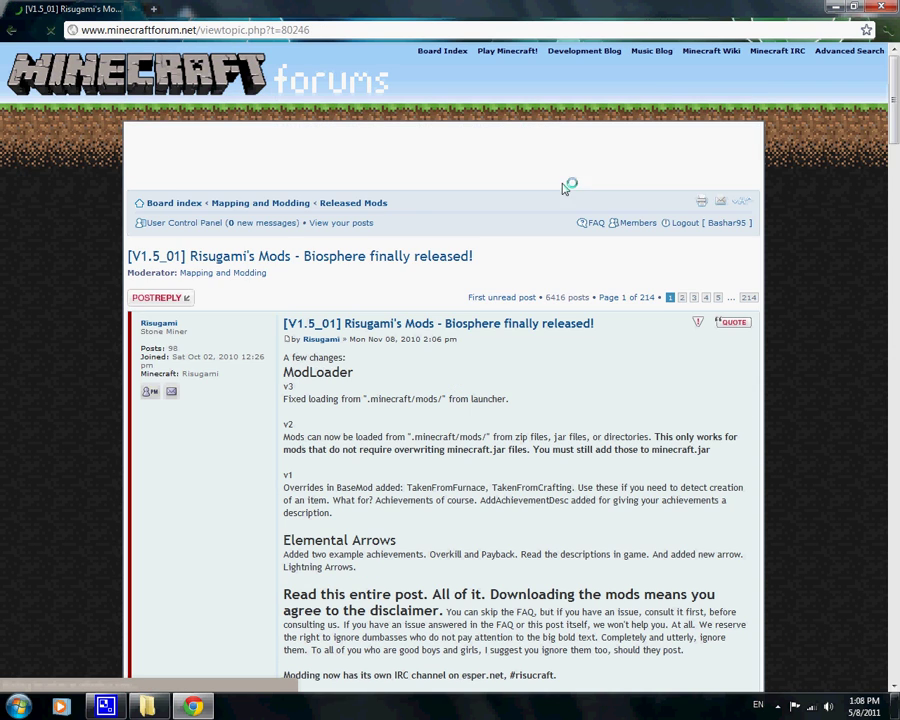
{"action": "scroll", "coordinate": [435, 427], "scroll_direction": "down", "scroll_amount": 1}
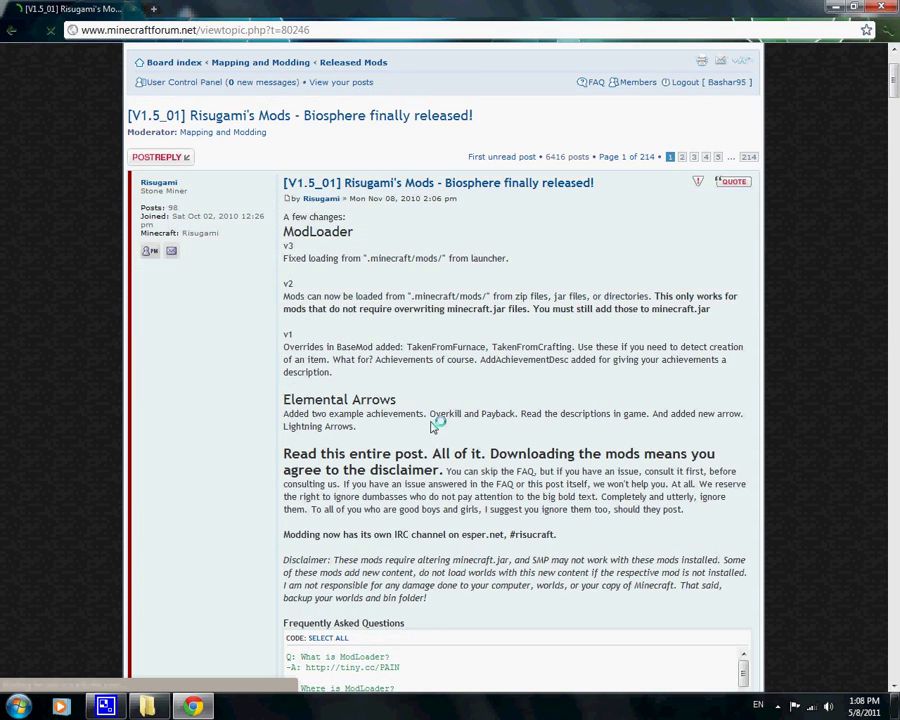
{"action": "scroll", "coordinate": [432, 427], "scroll_direction": "down", "scroll_amount": 10}
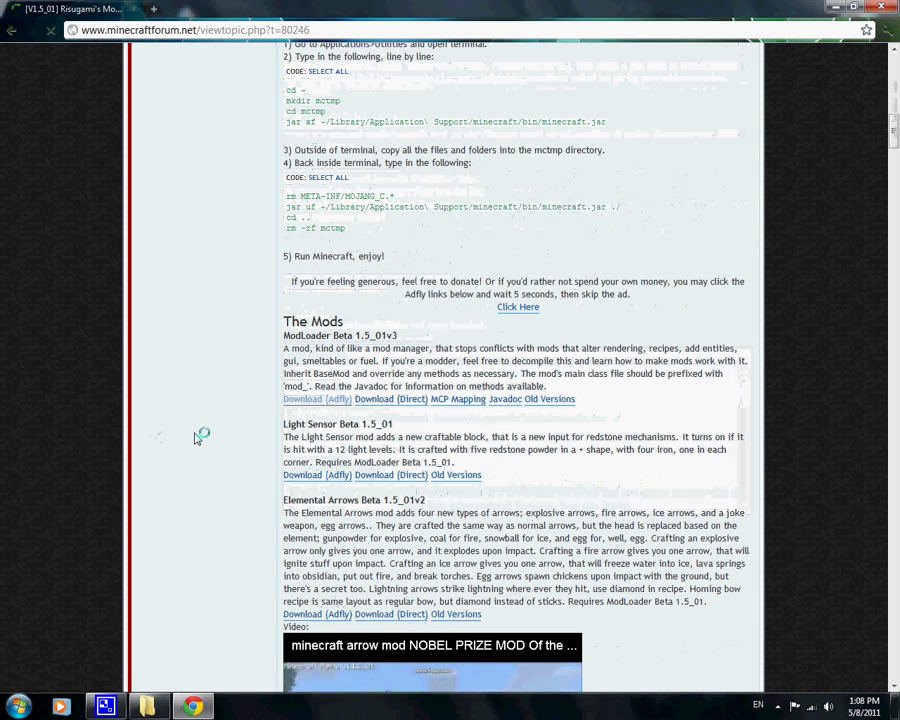
{"action": "left_click", "coordinate": [330, 399]}
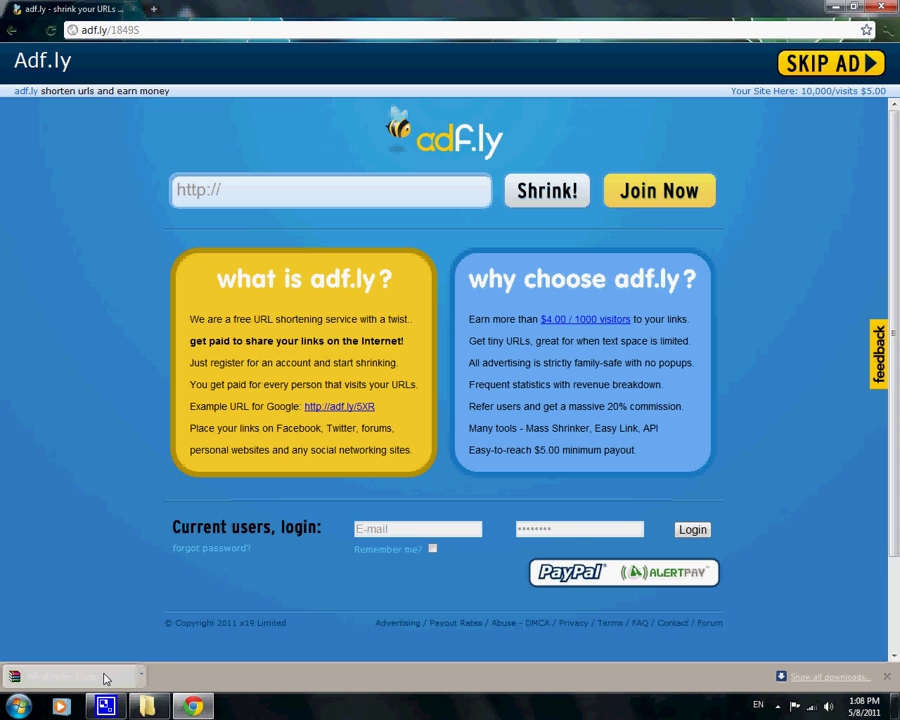
{"action": "left_click", "coordinate": [13, 32]}
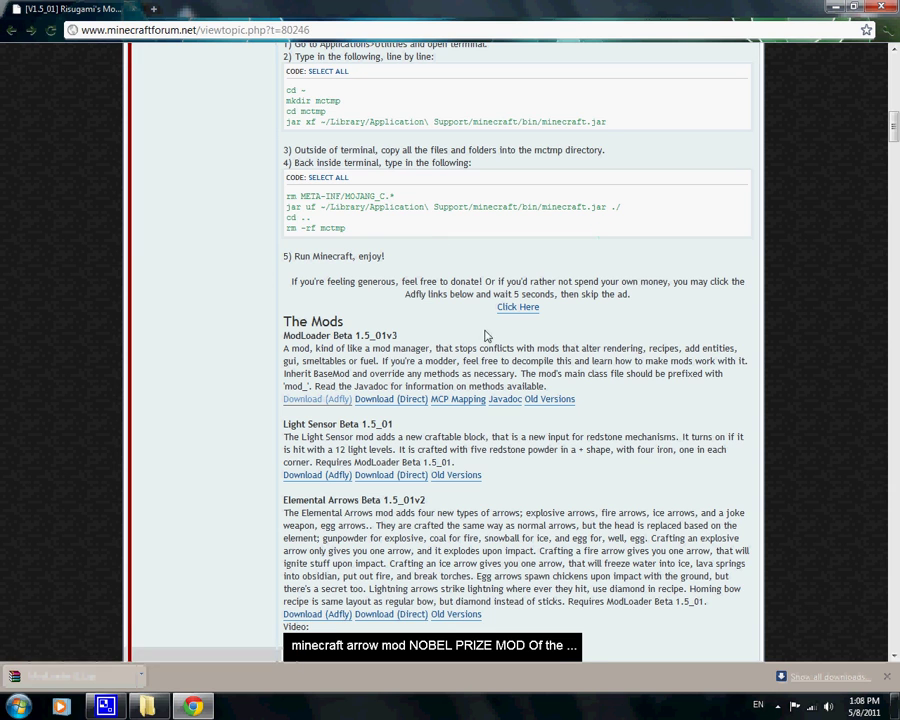
{"action": "scroll", "coordinate": [436, 348], "scroll_direction": "down", "scroll_amount": 2}
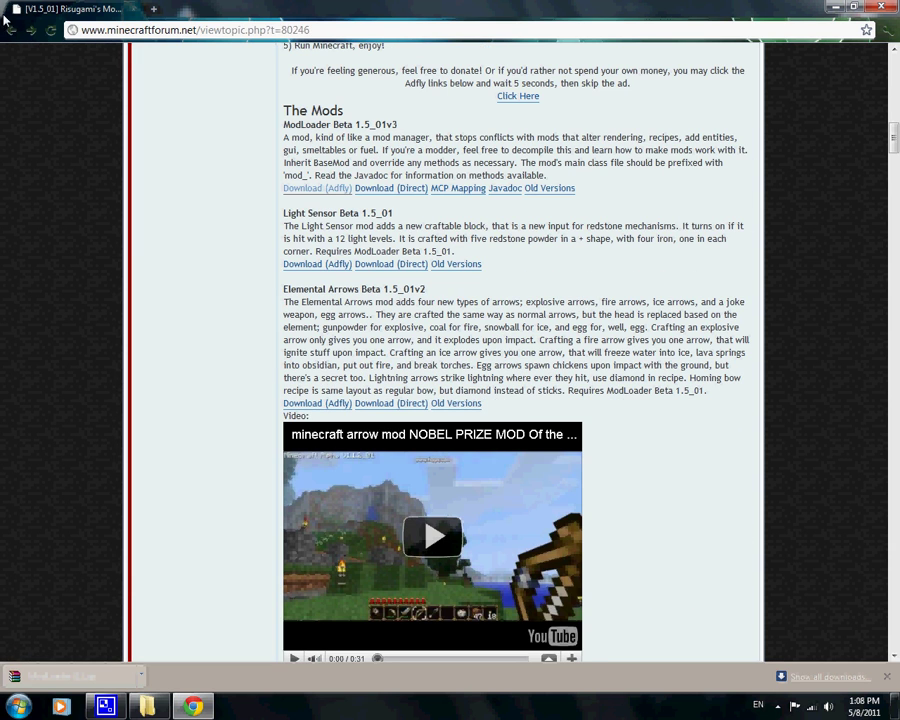
{"action": "left_click", "coordinate": [11, 30]}
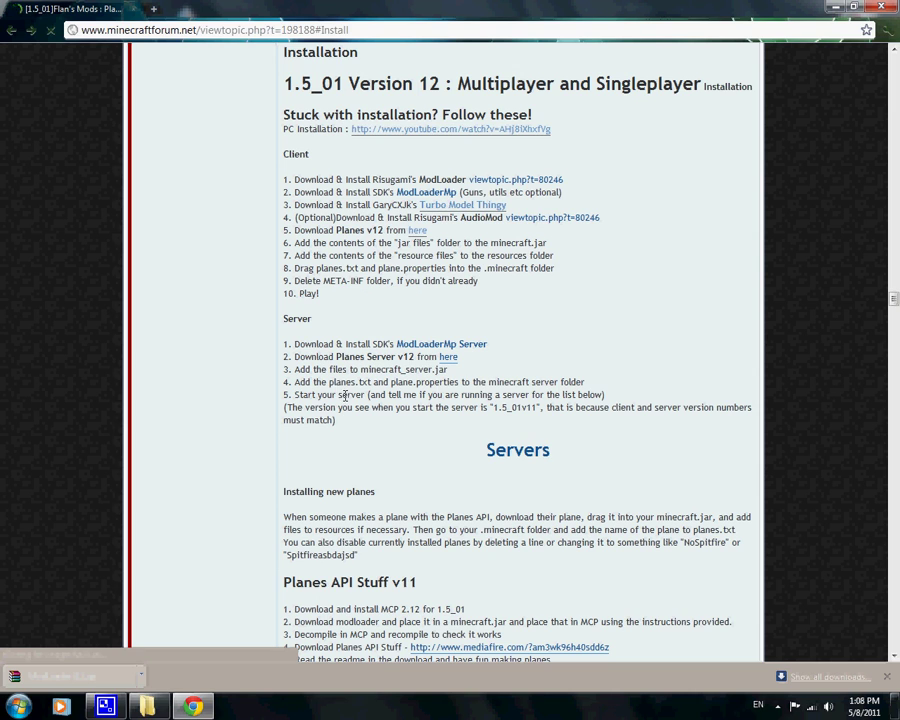
- Download ModLoaderMp1.5_01v1.zip for the client through the adf.ly link and MediaFire, and return to the Flan's Mods thread
{"action": "scroll", "coordinate": [458, 422], "scroll_direction": "down", "scroll_amount": 1}
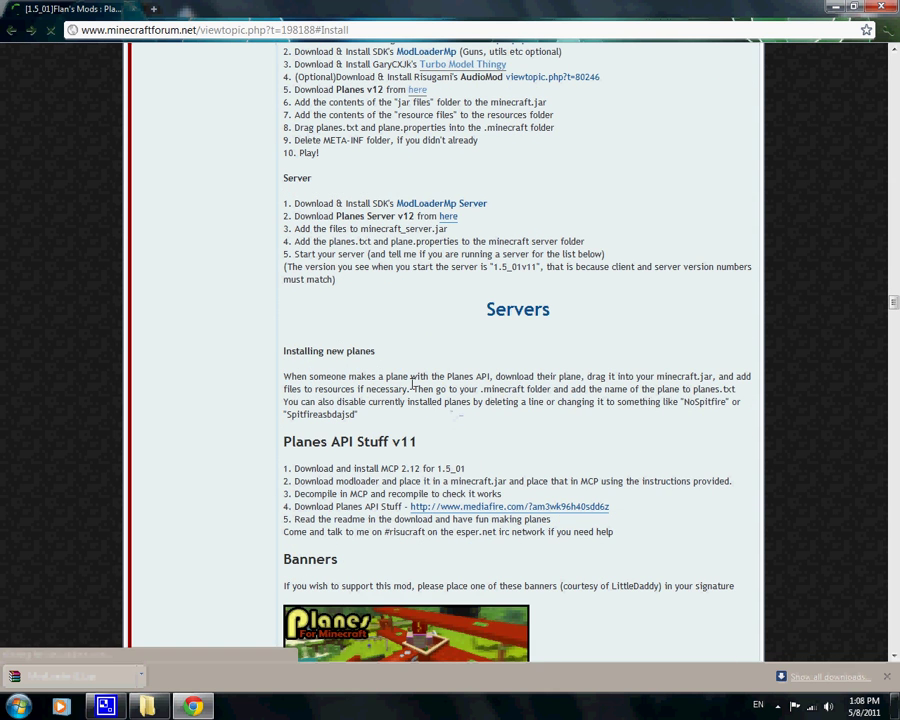
{"action": "scroll", "coordinate": [432, 290], "scroll_direction": "up", "scroll_amount": 2}
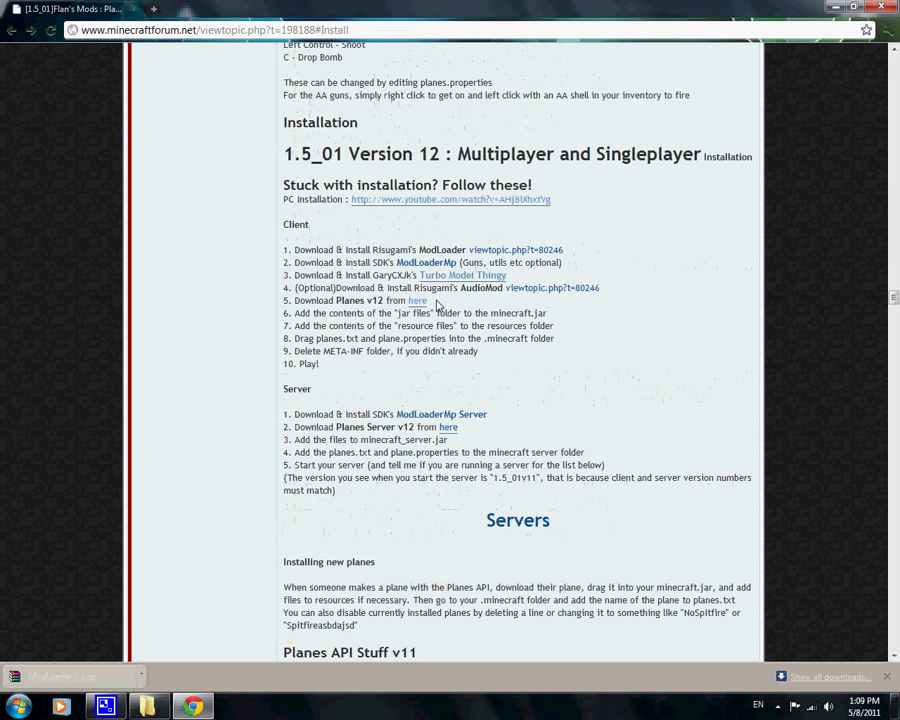
{"action": "left_click", "coordinate": [418, 268]}
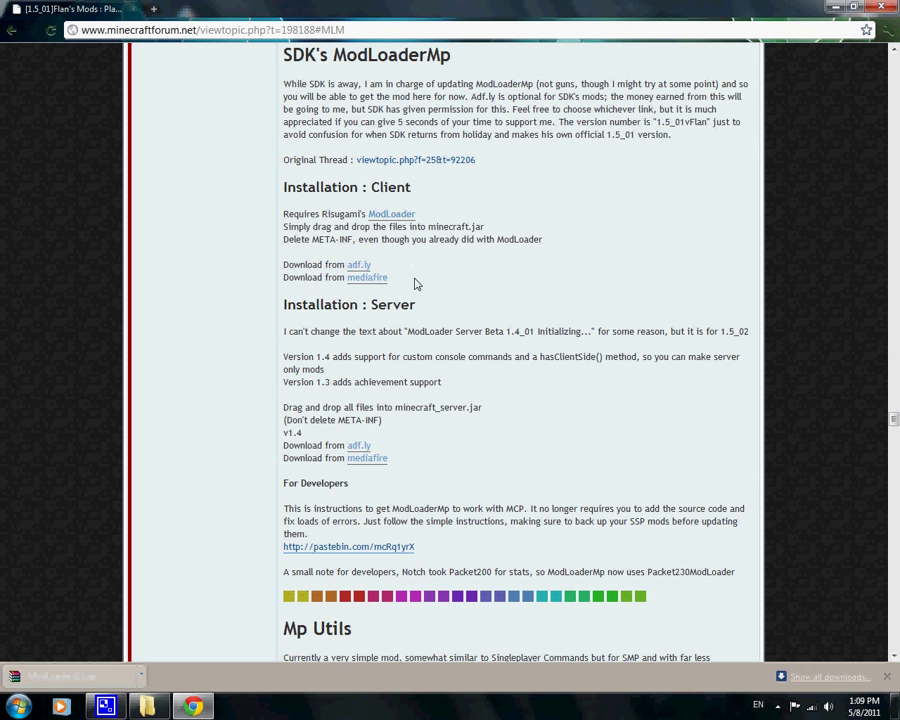
{"action": "left_click", "coordinate": [365, 267]}
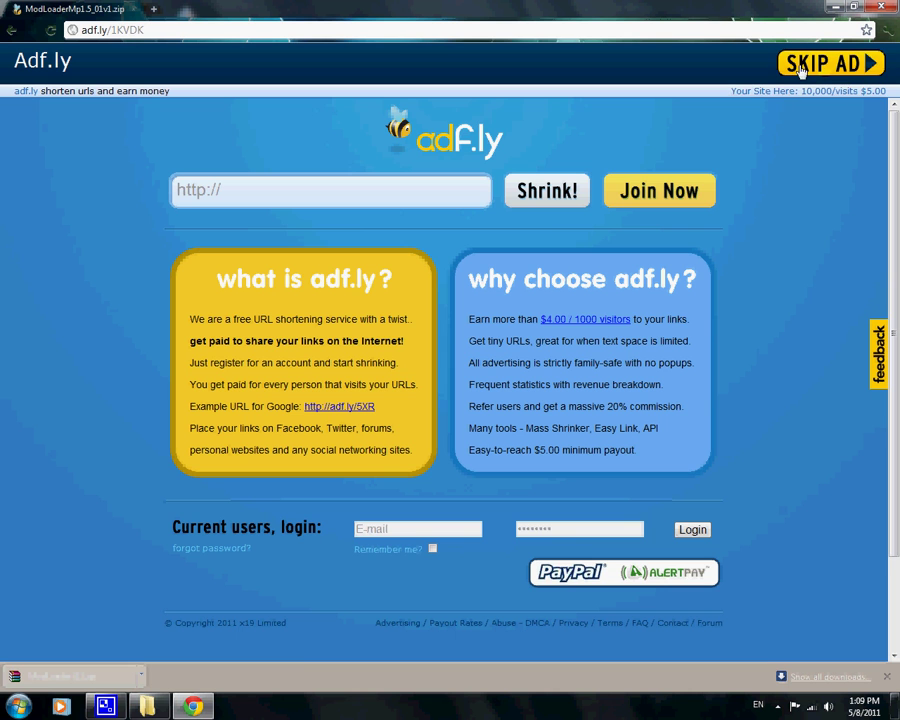
{"action": "left_click", "coordinate": [803, 66]}
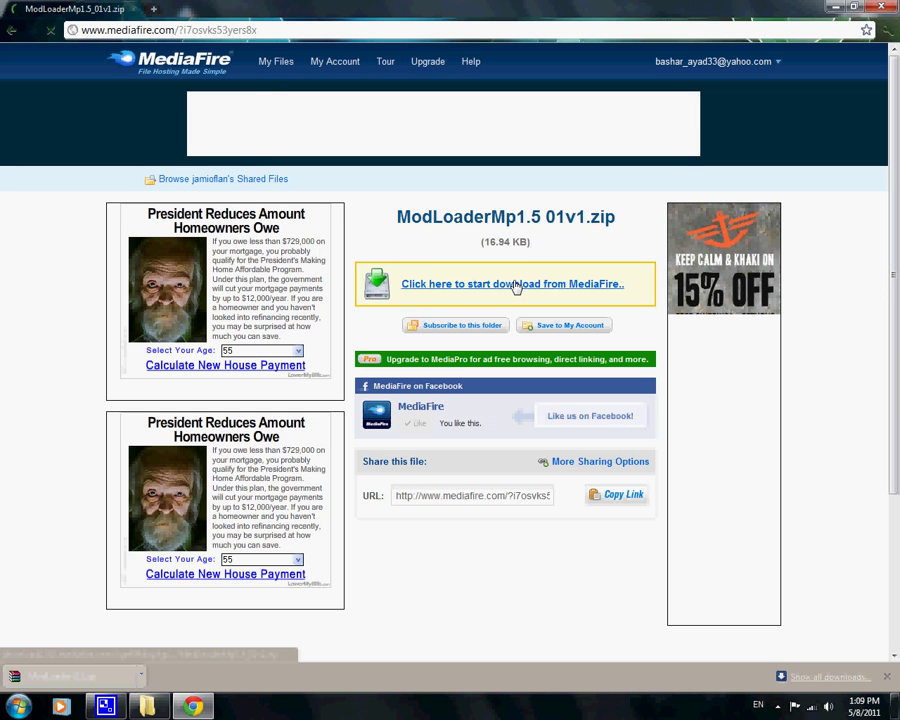
{"action": "left_click", "coordinate": [516, 286]}
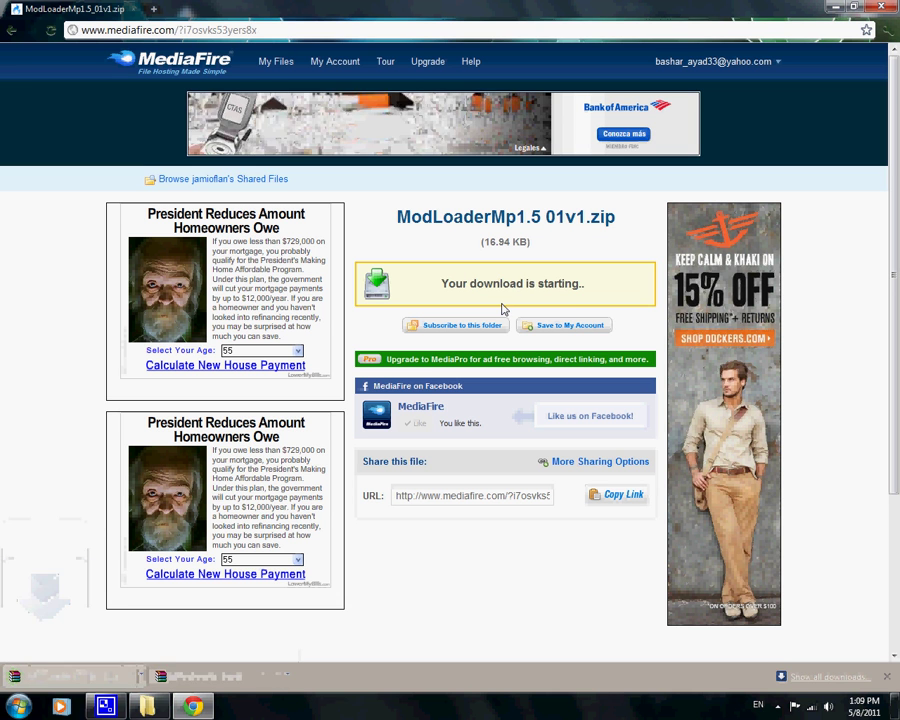
{"action": "left_click", "coordinate": [9, 33]}
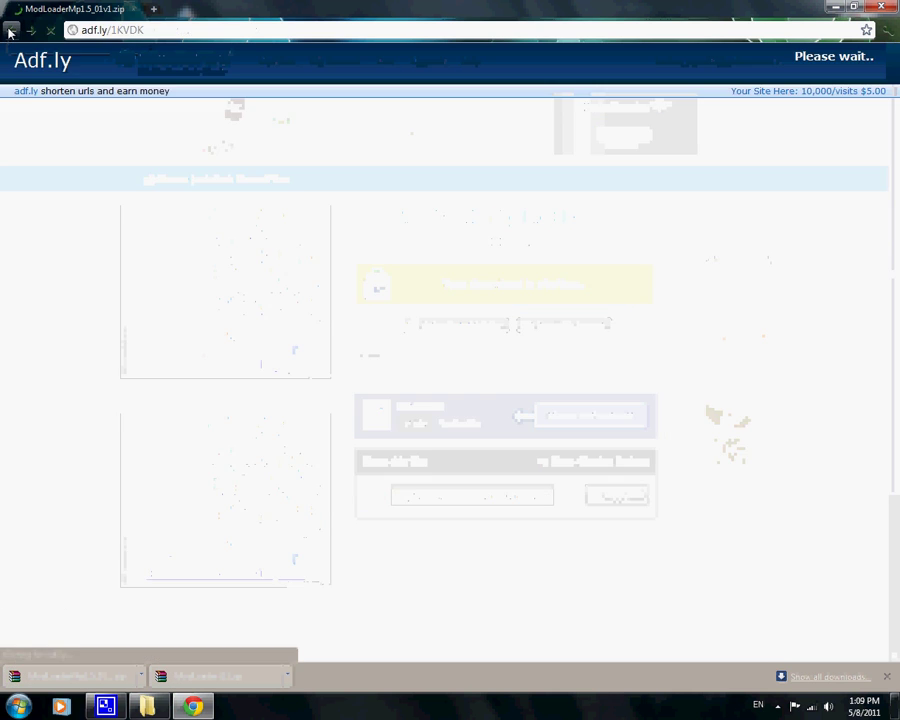
{"action": "left_click", "coordinate": [9, 33]}
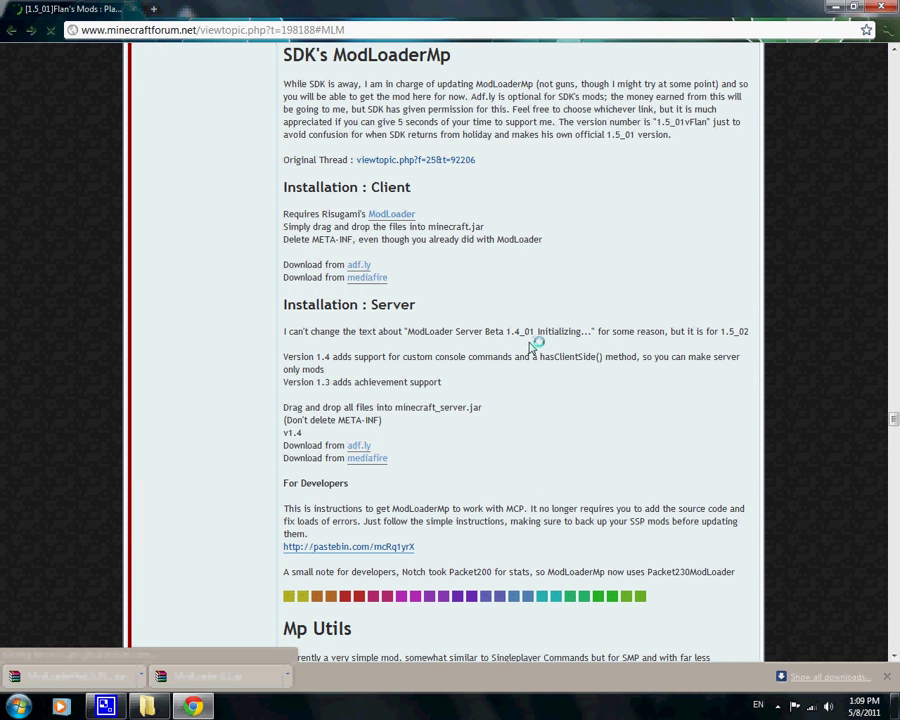
- Download Turbo Model Thingy from the link in the Planes v12 client instructions through MCModCenter and adf.ly, and return to the Flan's Mods thread
{"action": "scroll", "coordinate": [525, 347], "scroll_direction": "up", "scroll_amount": 15}
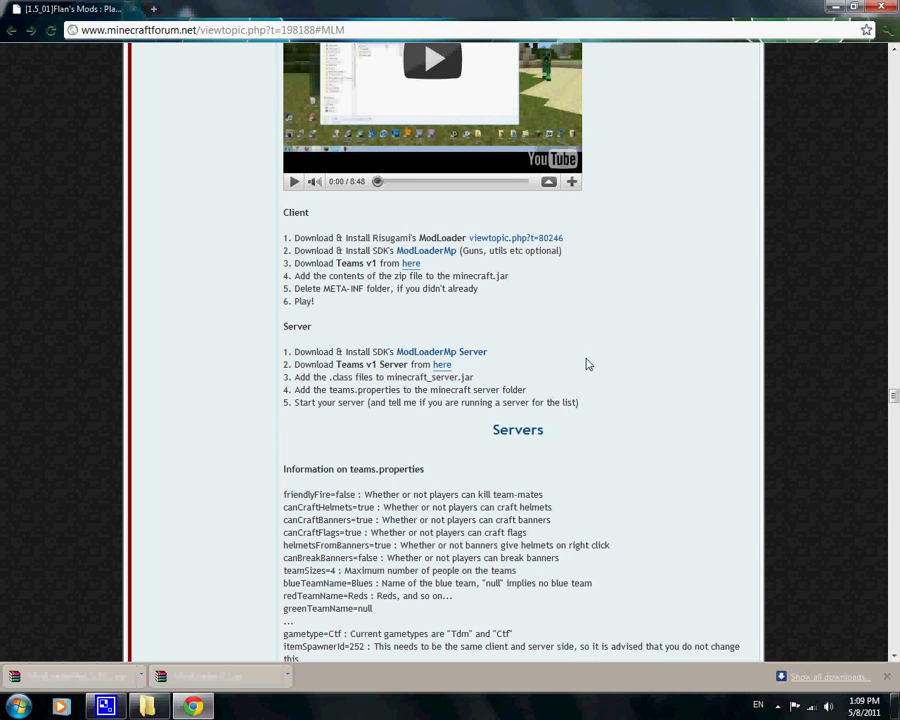
{"action": "scroll", "coordinate": [783, 357], "scroll_direction": "up", "scroll_amount": 20}
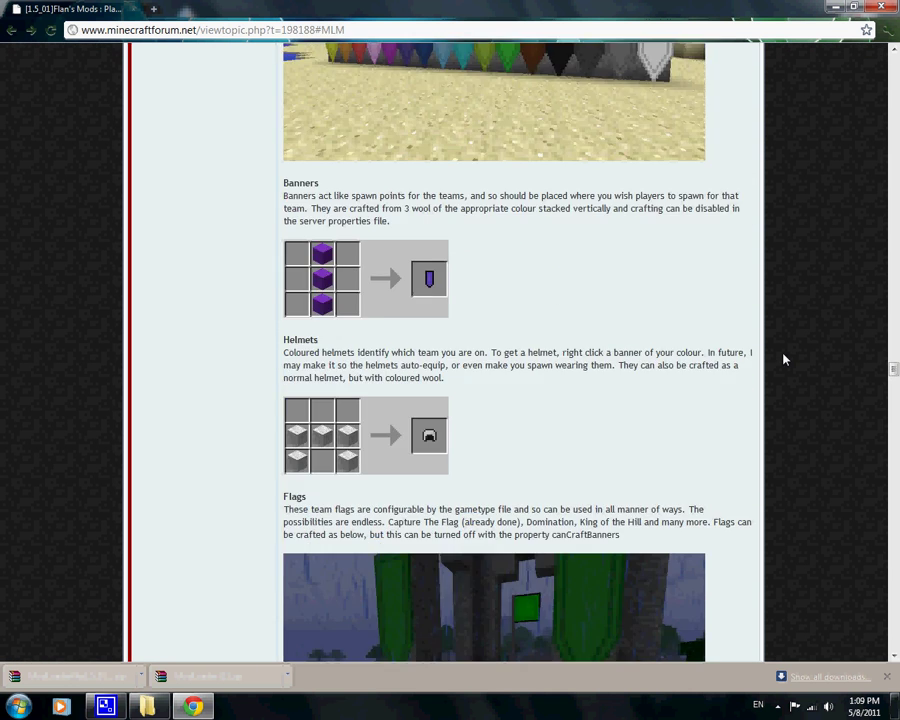
{"action": "scroll", "coordinate": [792, 358], "scroll_direction": "up", "scroll_amount": 15}
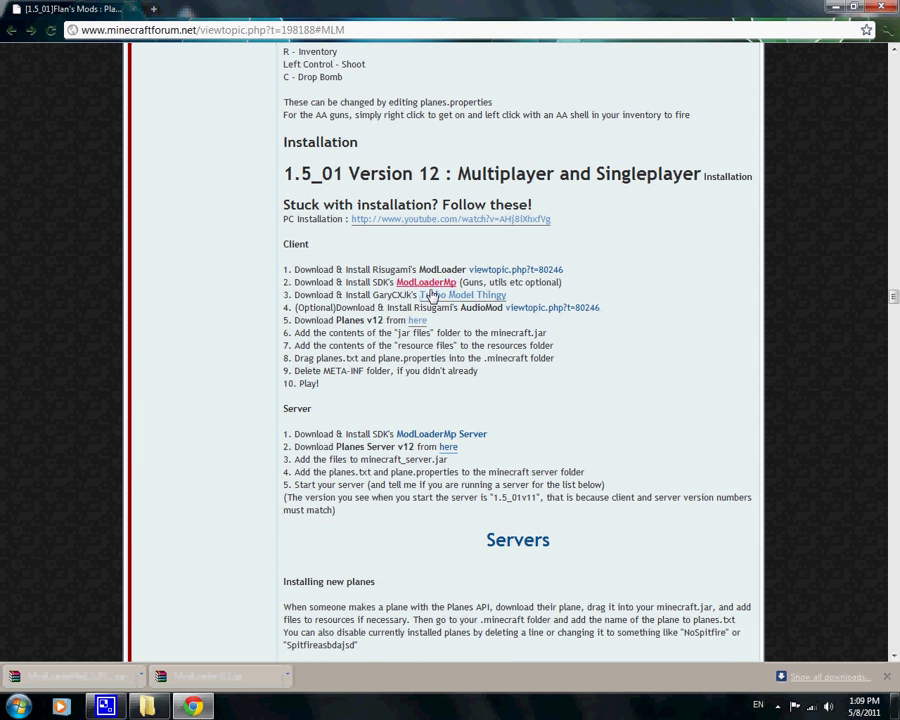
{"action": "left_click", "coordinate": [437, 296]}
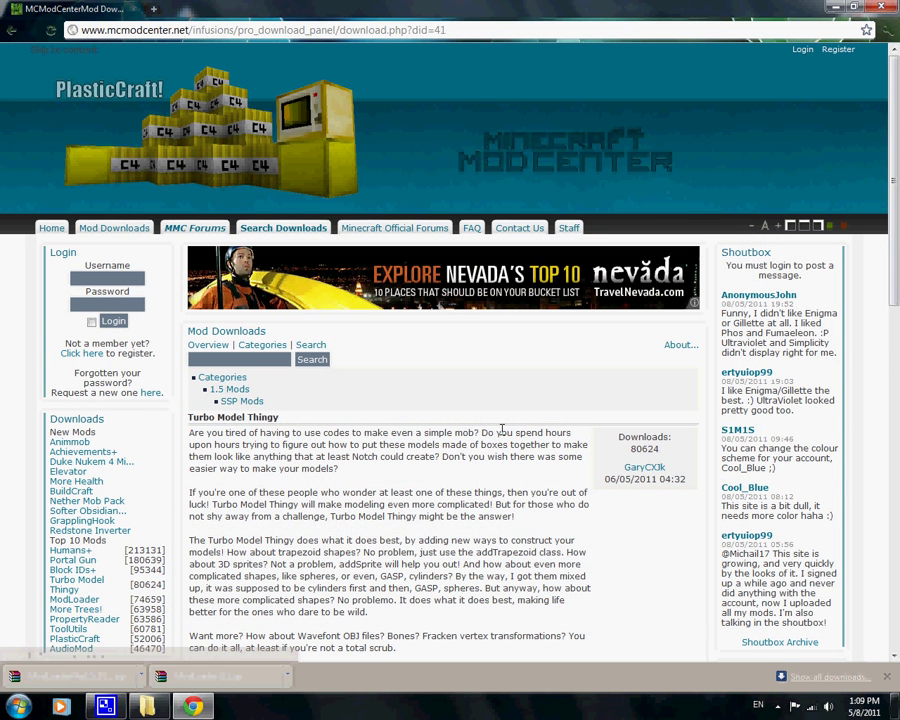
{"action": "scroll", "coordinate": [456, 397], "scroll_direction": "down", "scroll_amount": 2}
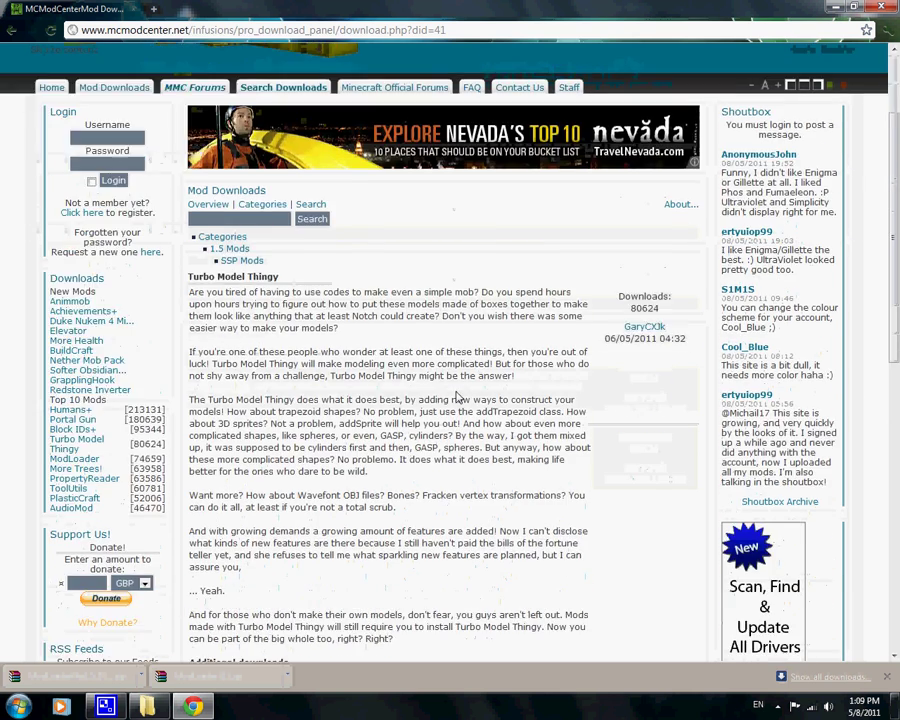
{"action": "scroll", "coordinate": [440, 440], "scroll_direction": "down", "scroll_amount": 2}
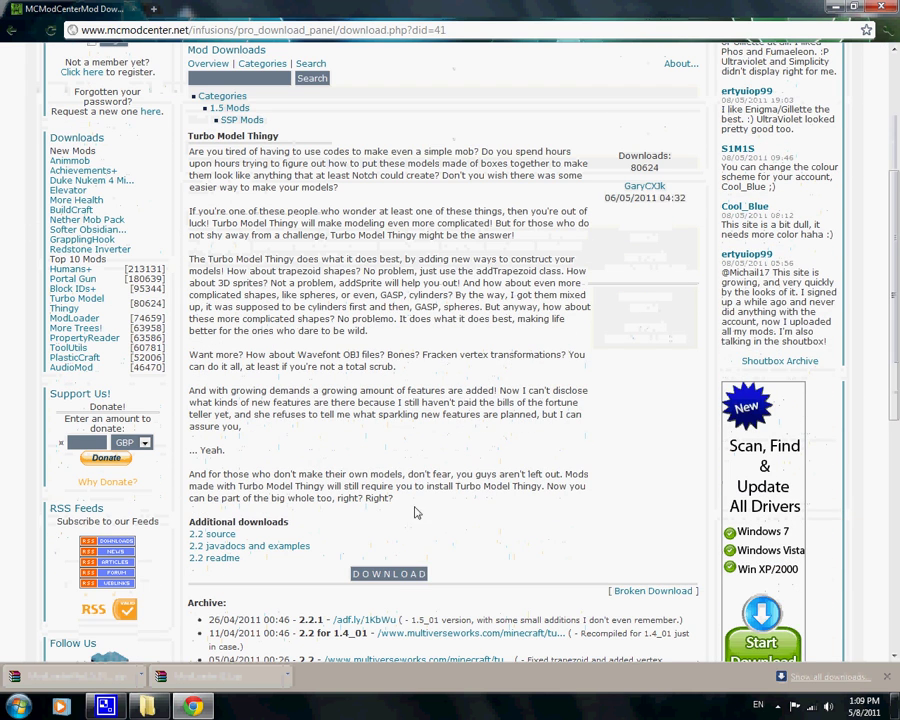
{"action": "left_click", "coordinate": [376, 573]}
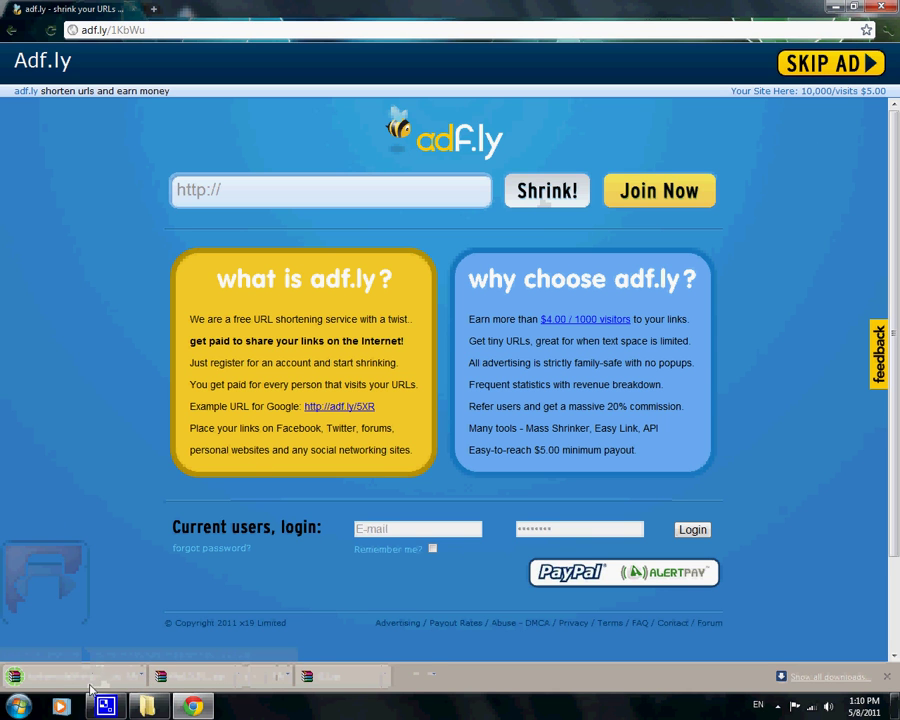
{"action": "left_click", "coordinate": [11, 30]}
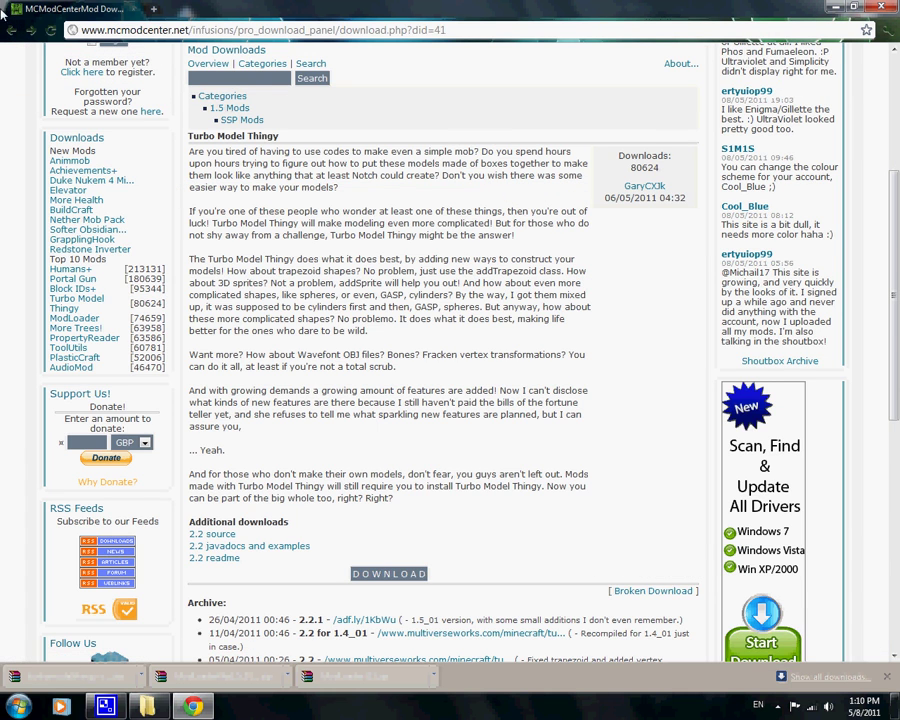
{"action": "left_click", "coordinate": [11, 30]}
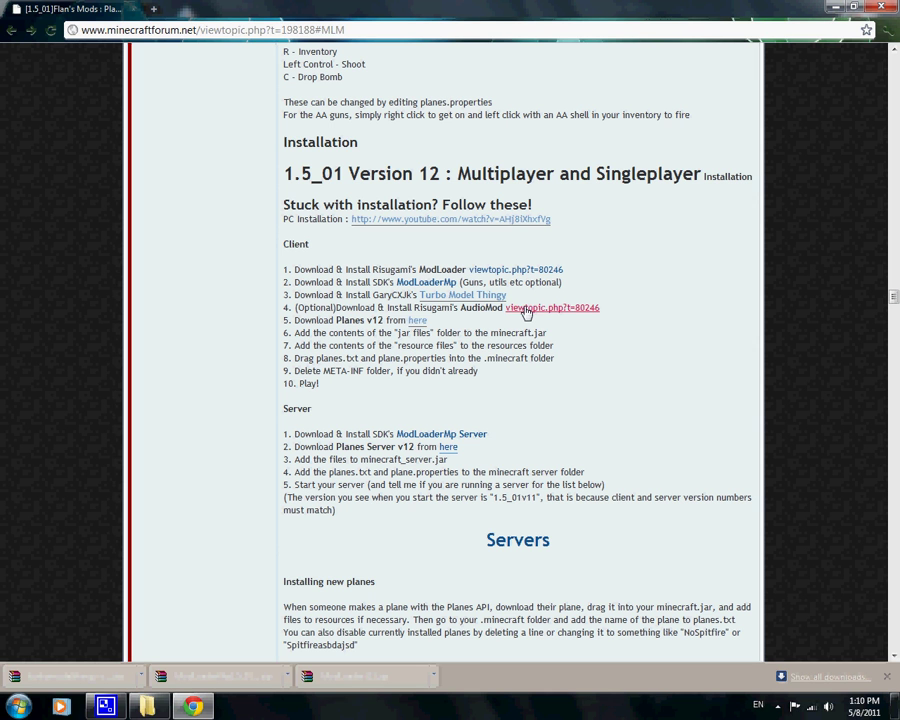
- Download AudioMod Beta 1.5_01 from Risugami's Mods thread using its Adfly link, and go back to the Flan's Mods thread
{"action": "left_click", "coordinate": [577, 310]}
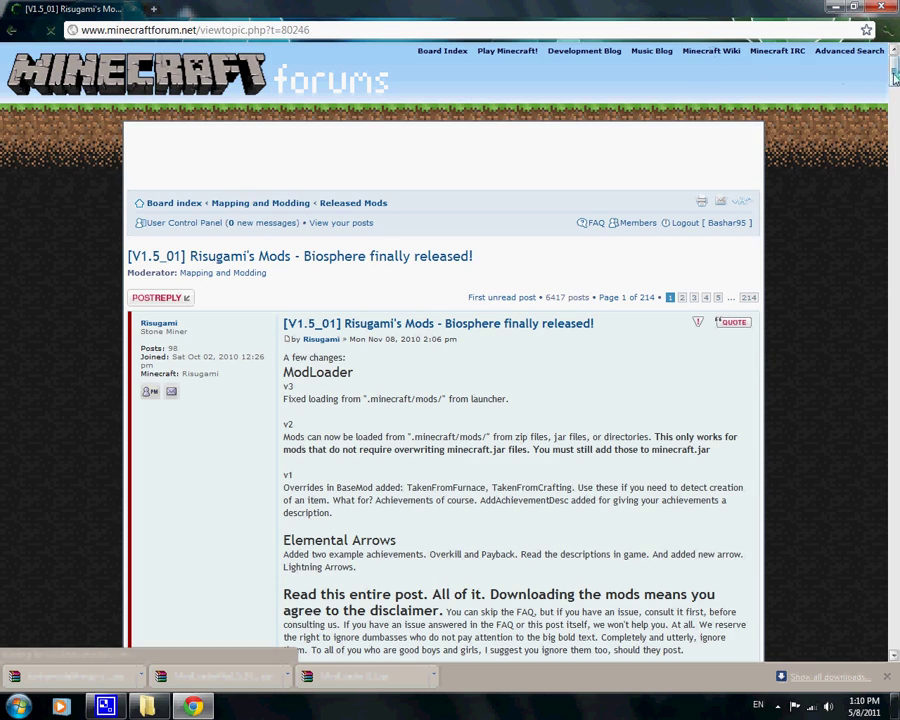
{"action": "left_click_drag", "start_coordinate": [895, 77], "coordinate": [884, 183]}
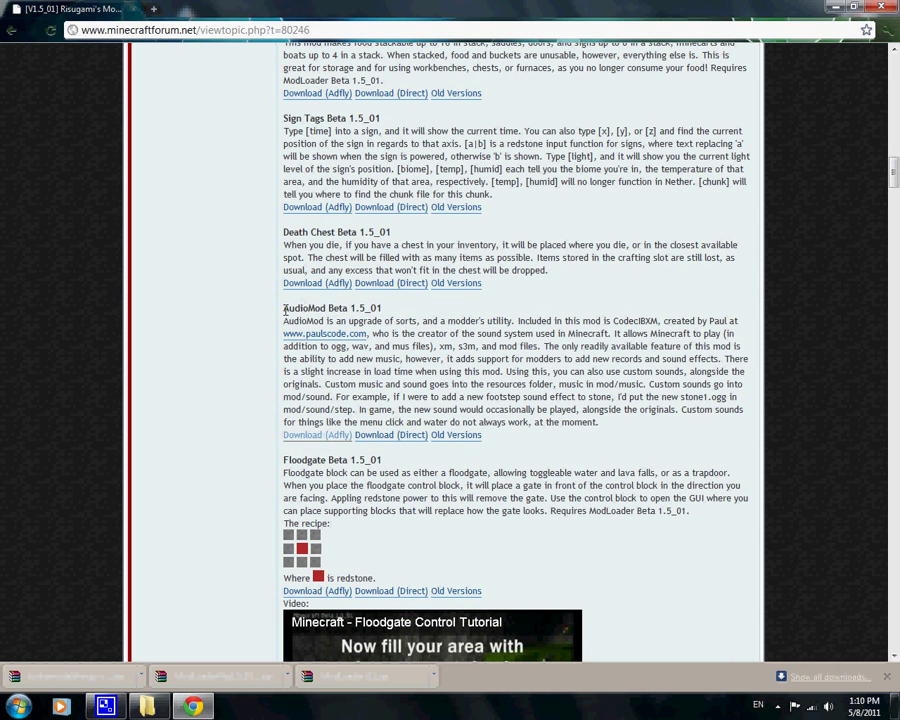
{"action": "left_click_drag", "start_coordinate": [285, 308], "coordinate": [418, 311]}
{"action": "left_click", "coordinate": [418, 311]}
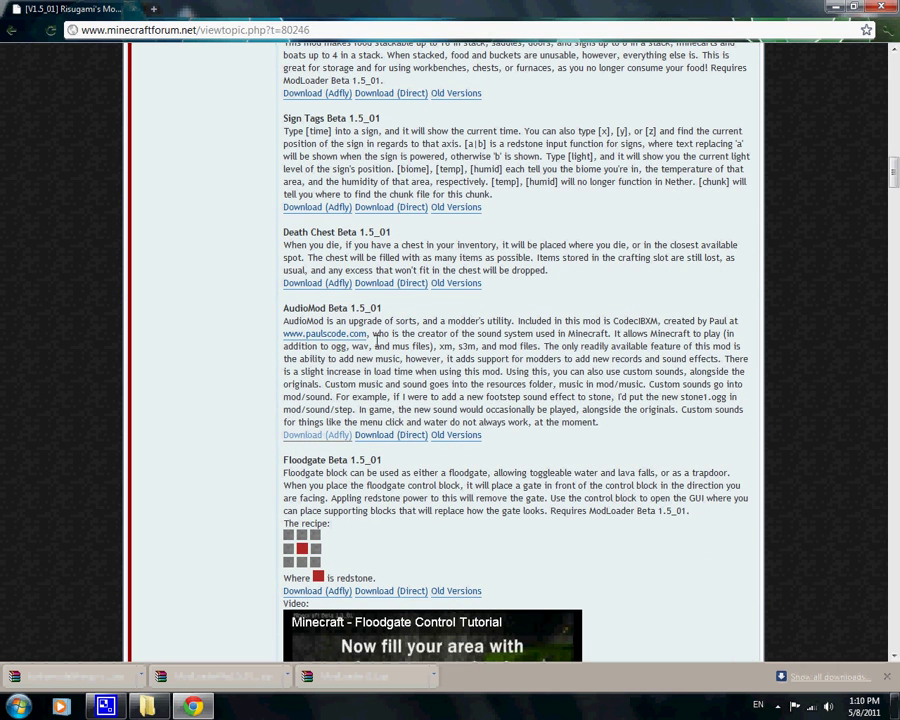
{"action": "left_click", "coordinate": [301, 438]}
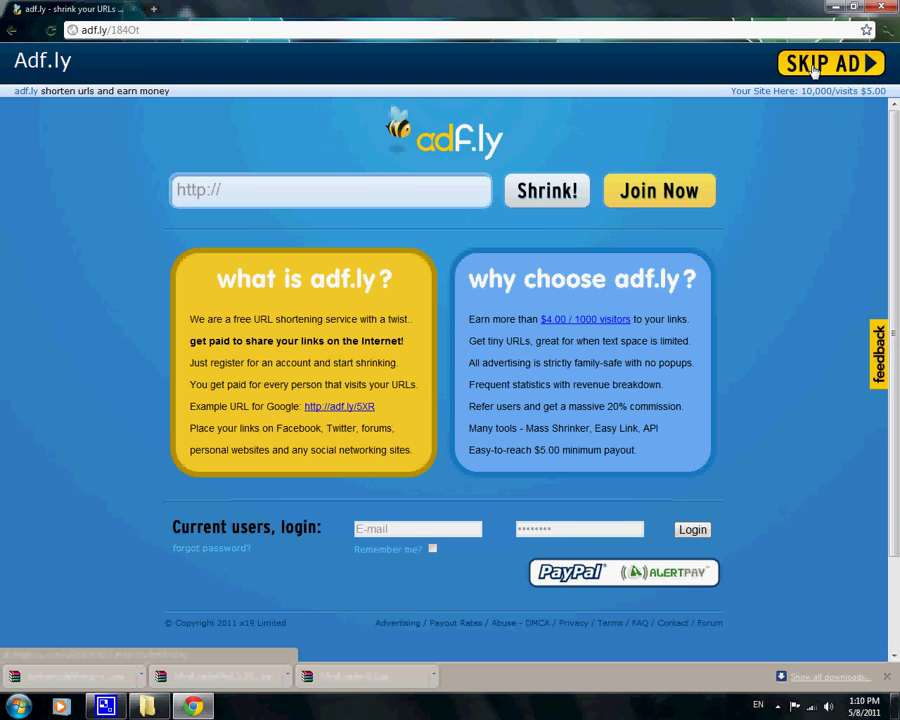
{"action": "left_click", "coordinate": [815, 65]}
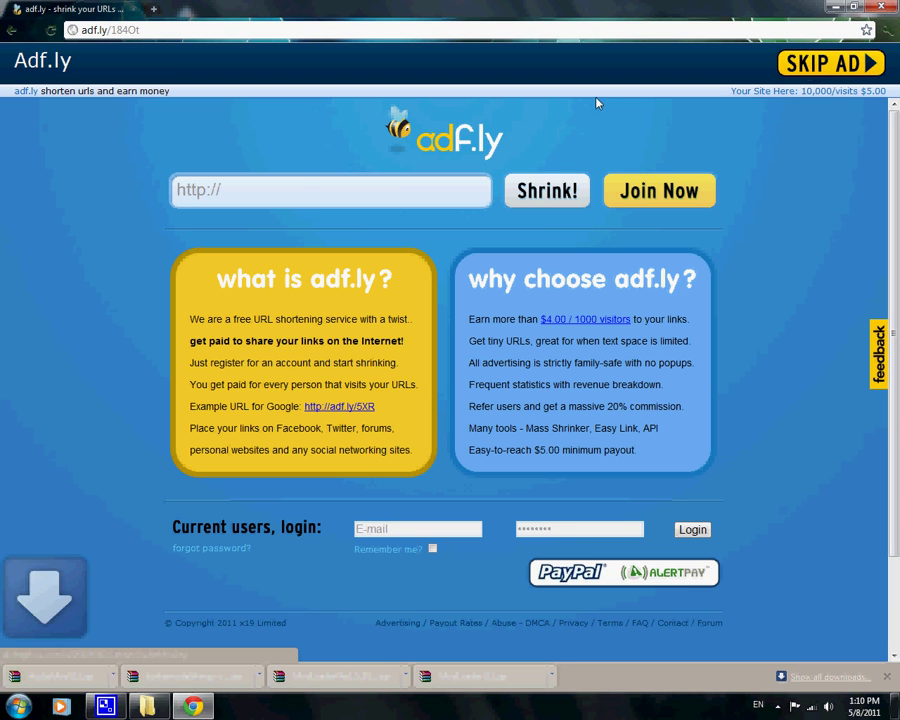
{"action": "left_click", "coordinate": [15, 35]}
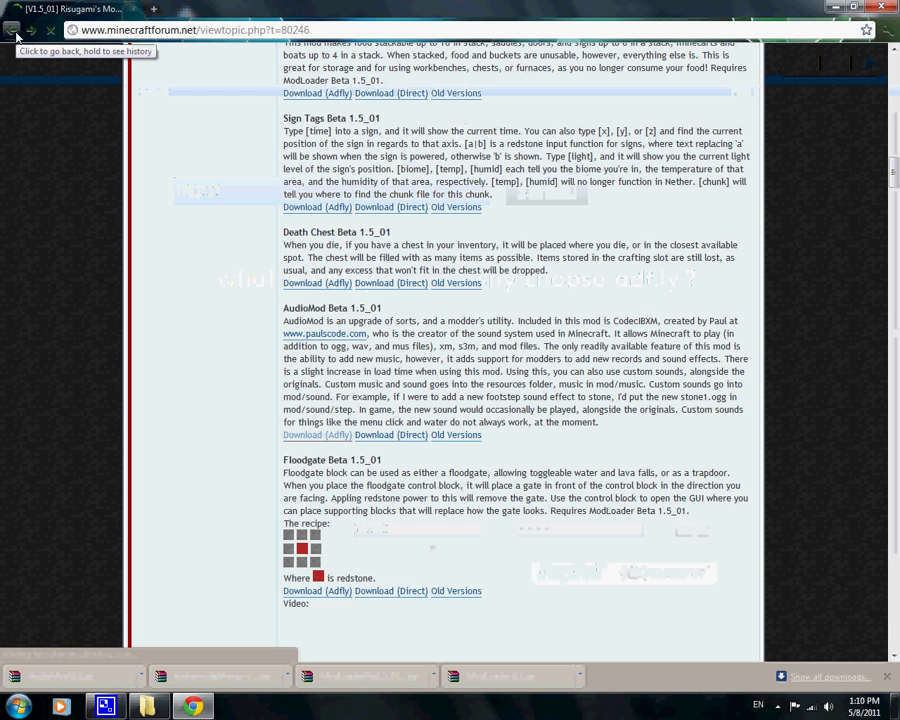
{"action": "left_click", "coordinate": [15, 35]}
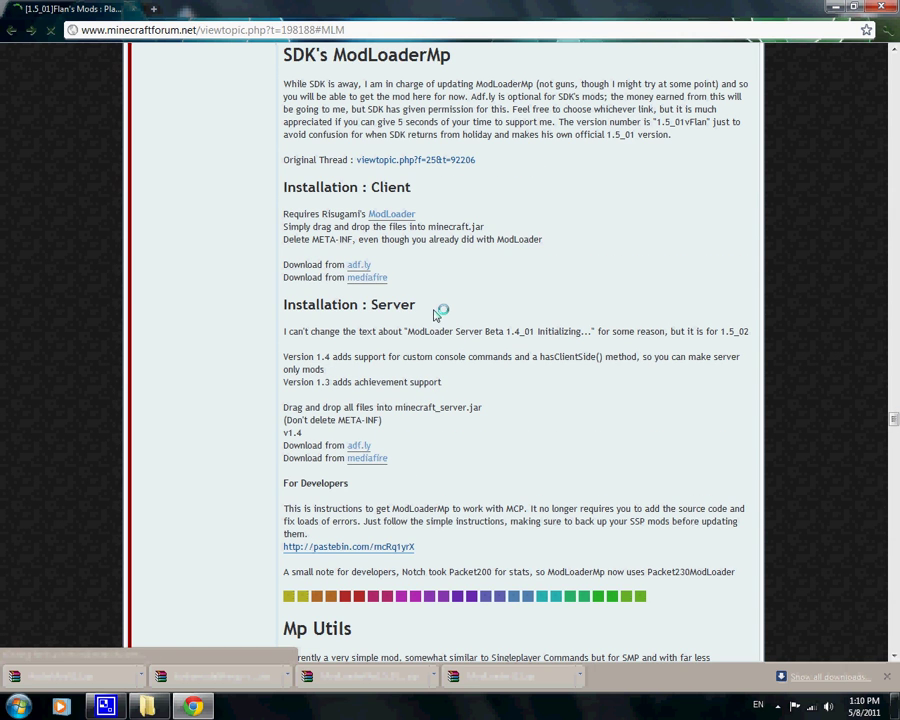
- Download the Planes v12 client file planes1.5_01v12.zip through adf.ly and MediaFire, and return to the installation instructions
{"action": "scroll", "coordinate": [438, 313], "scroll_direction": "up", "scroll_amount": 15}
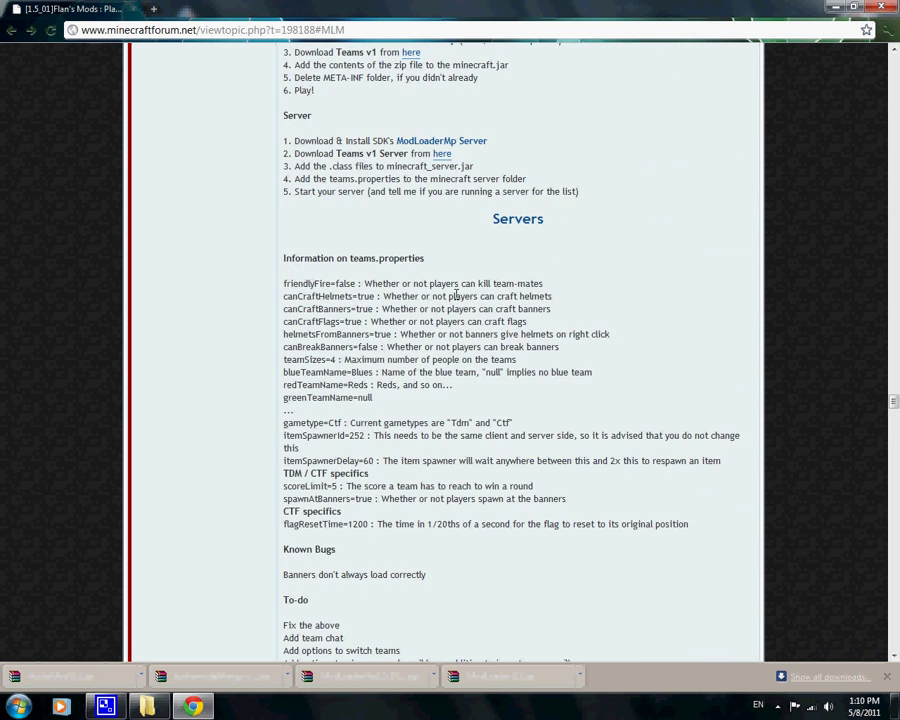
{"action": "scroll", "coordinate": [618, 310], "scroll_direction": "up", "scroll_amount": 15}
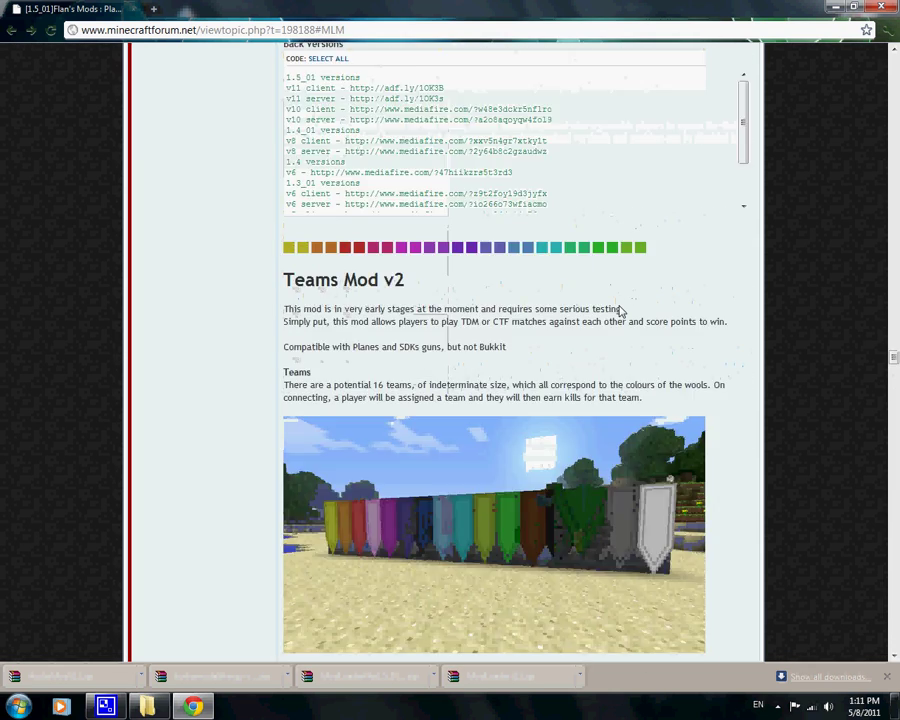
{"action": "scroll", "coordinate": [619, 312], "scroll_direction": "up", "scroll_amount": 20}
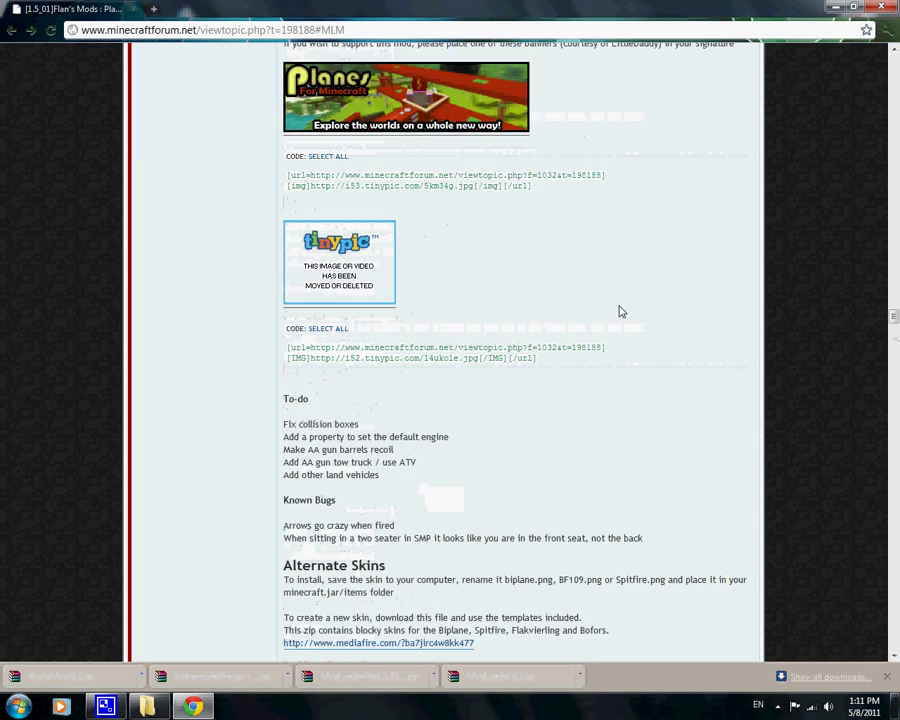
{"action": "scroll", "coordinate": [619, 312], "scroll_direction": "up", "scroll_amount": 8}
{"action": "scroll", "coordinate": [619, 408], "scroll_direction": "down", "scroll_amount": 1}
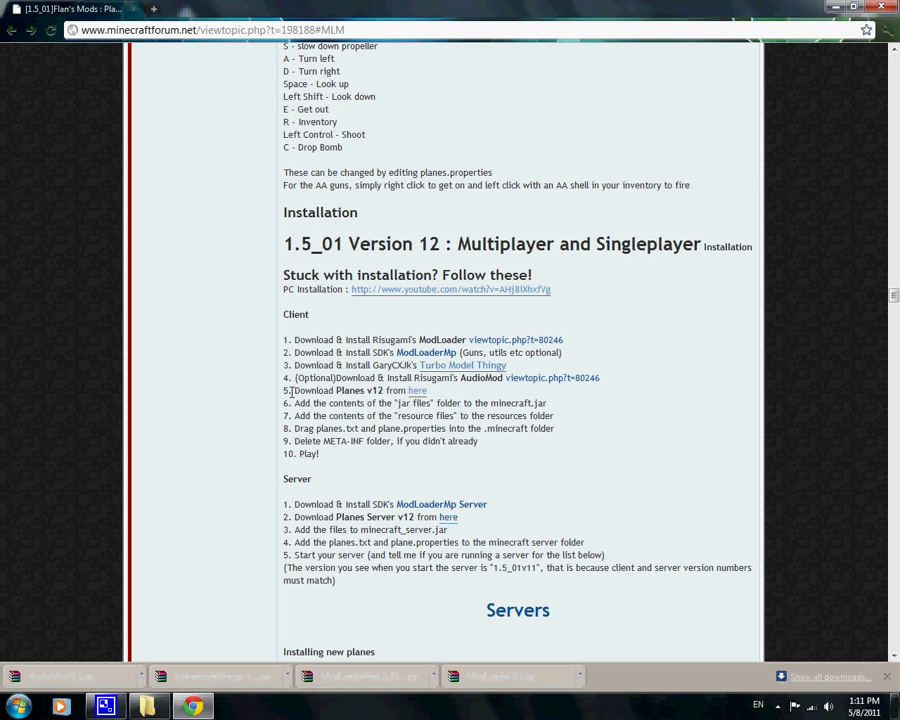
{"action": "left_click", "coordinate": [418, 392]}
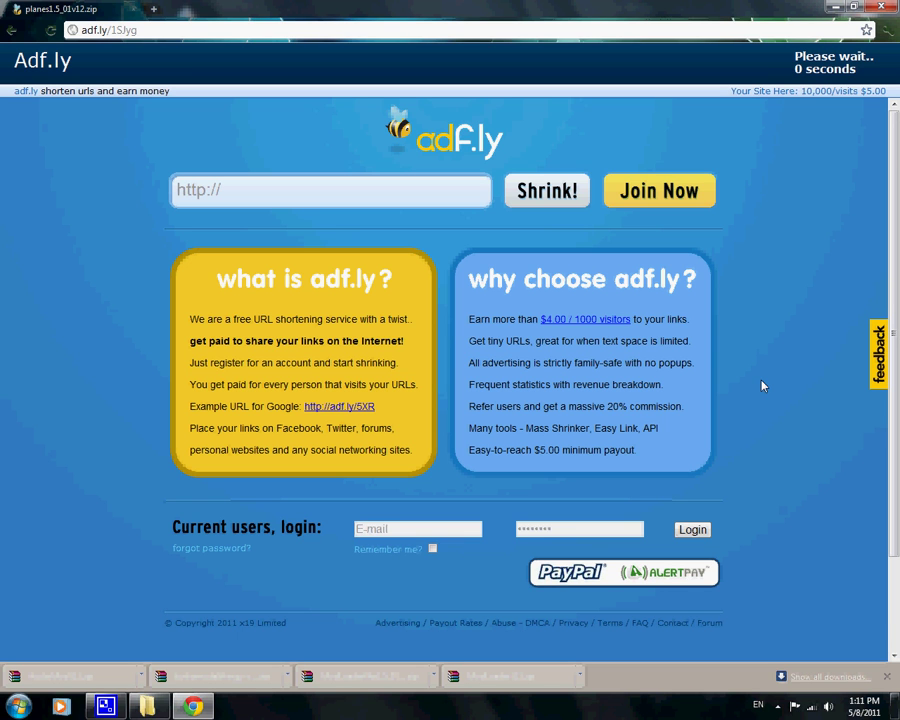
{"action": "left_click", "coordinate": [838, 63]}
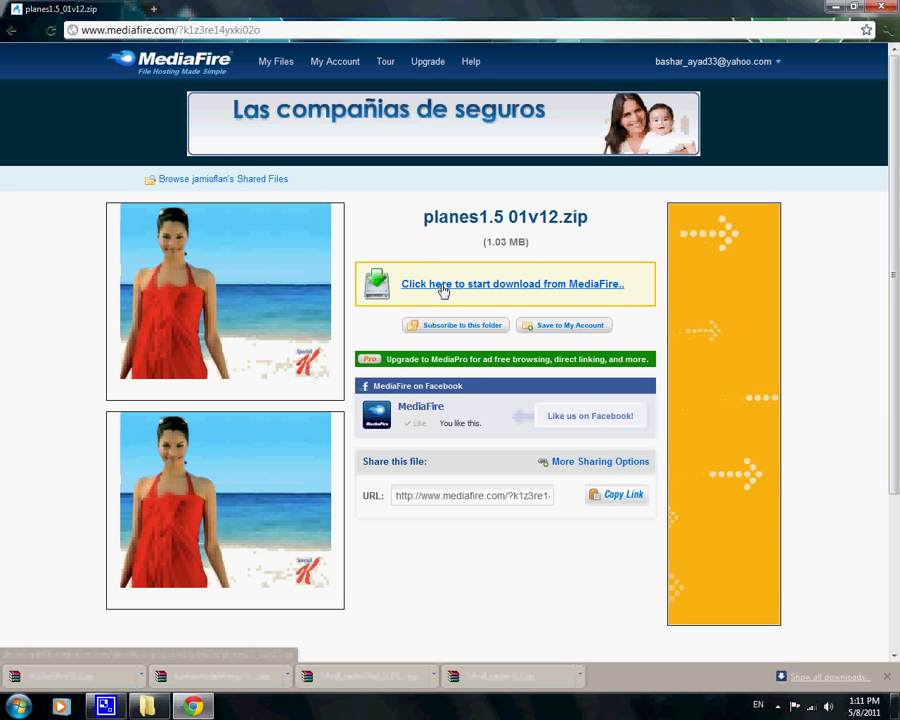
{"action": "left_click", "coordinate": [443, 286]}
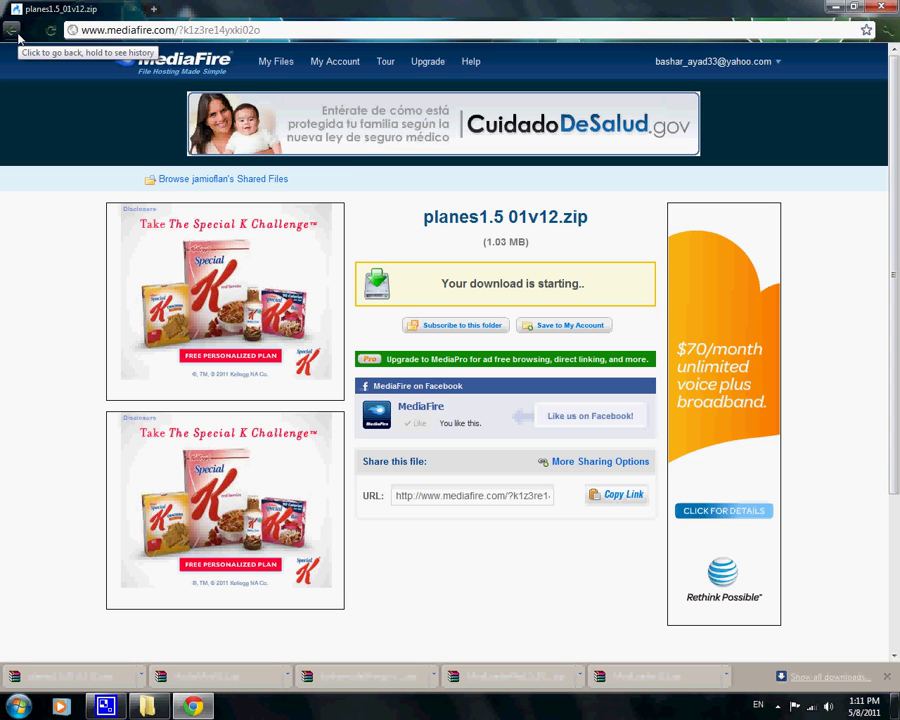
{"action": "left_click", "coordinate": [18, 36]}
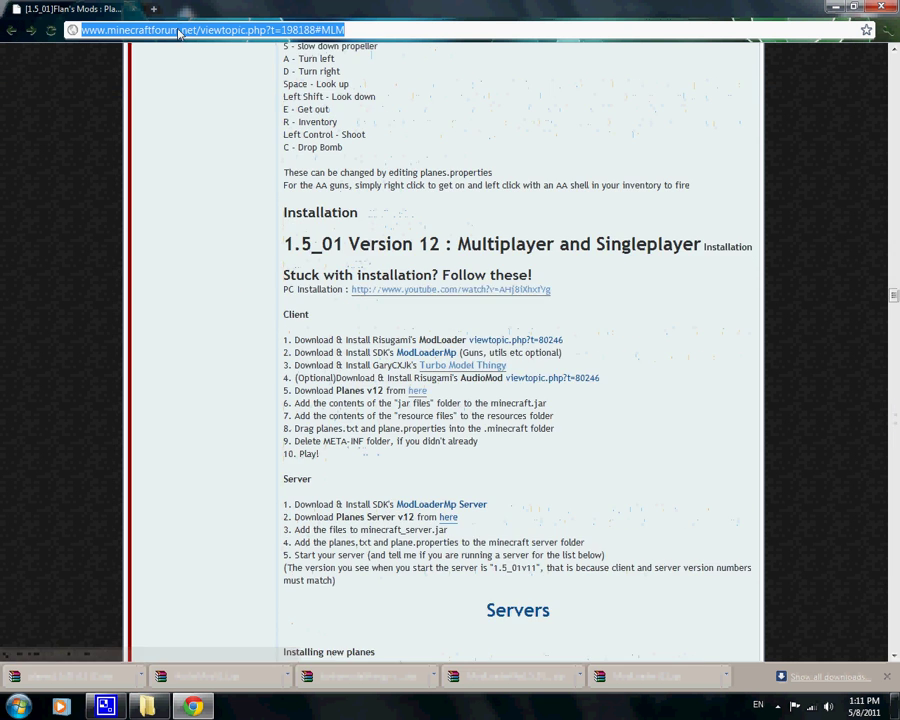
{"action": "type", "text": "www.google.com"}
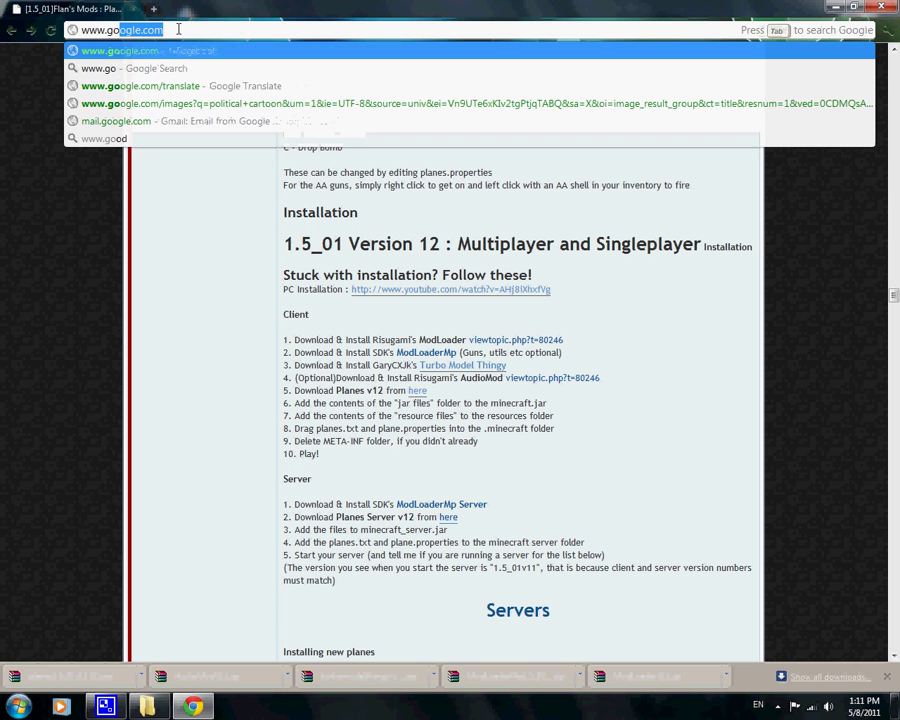
{"action": "key", "text": "Return"}
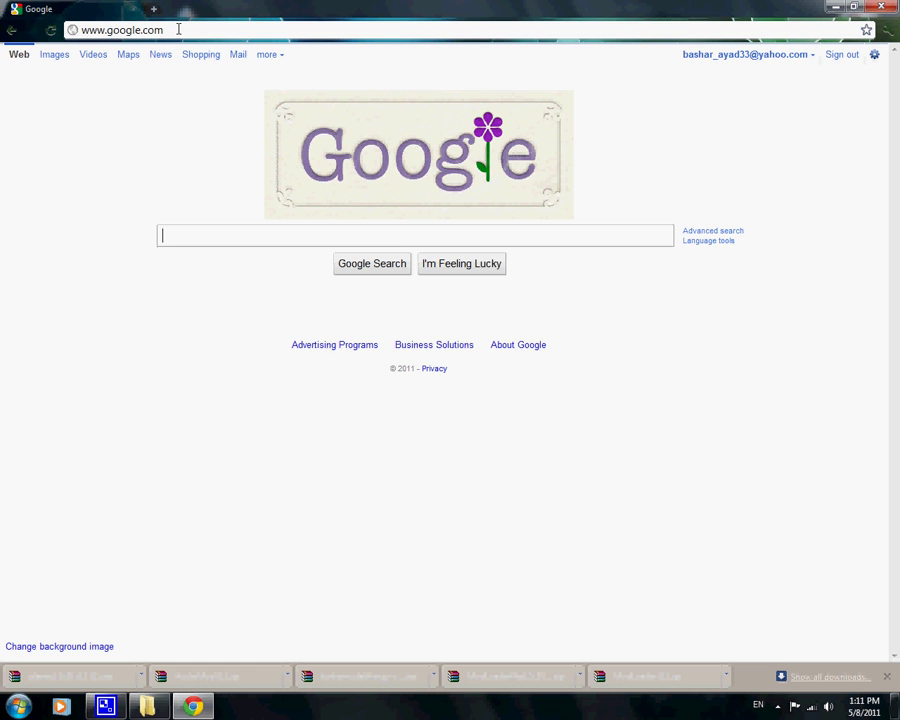
{"action": "type", "text": "min"}
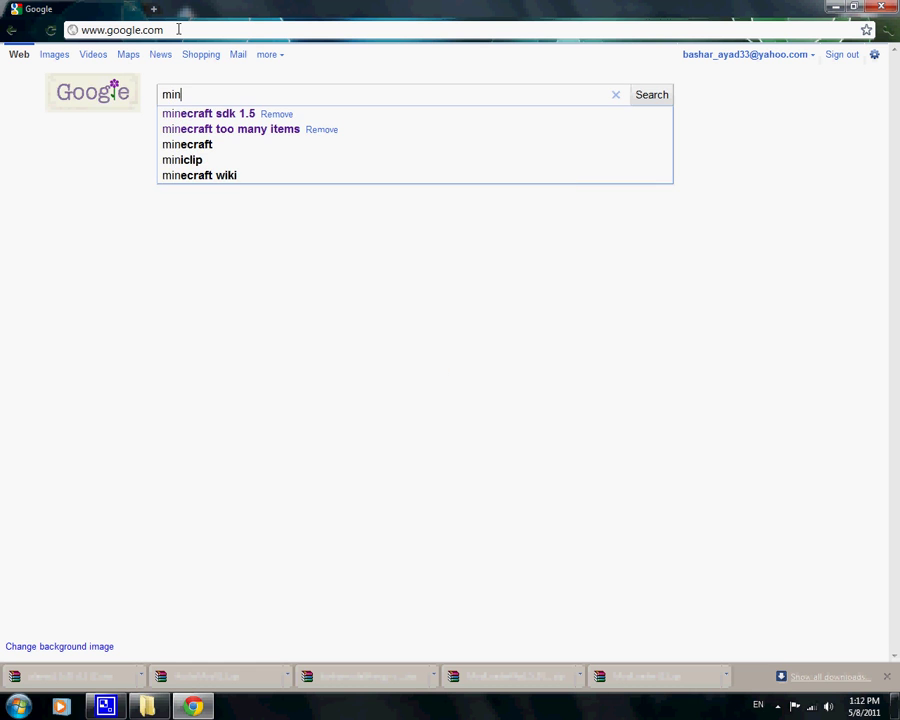
{"action": "left_click", "coordinate": [234, 130]}
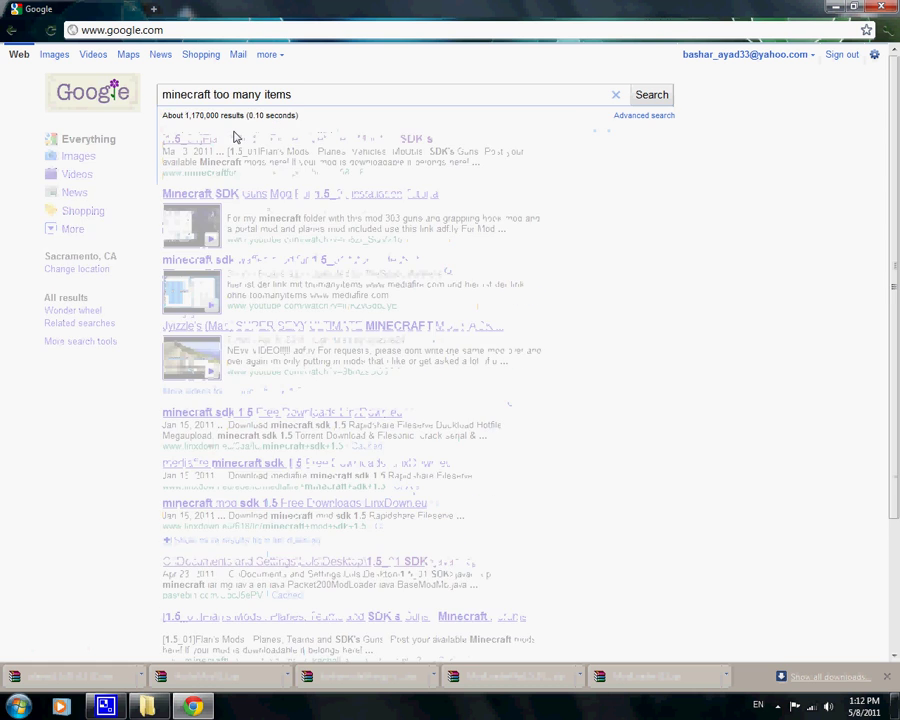
{"action": "left_click", "coordinate": [443, 146]}
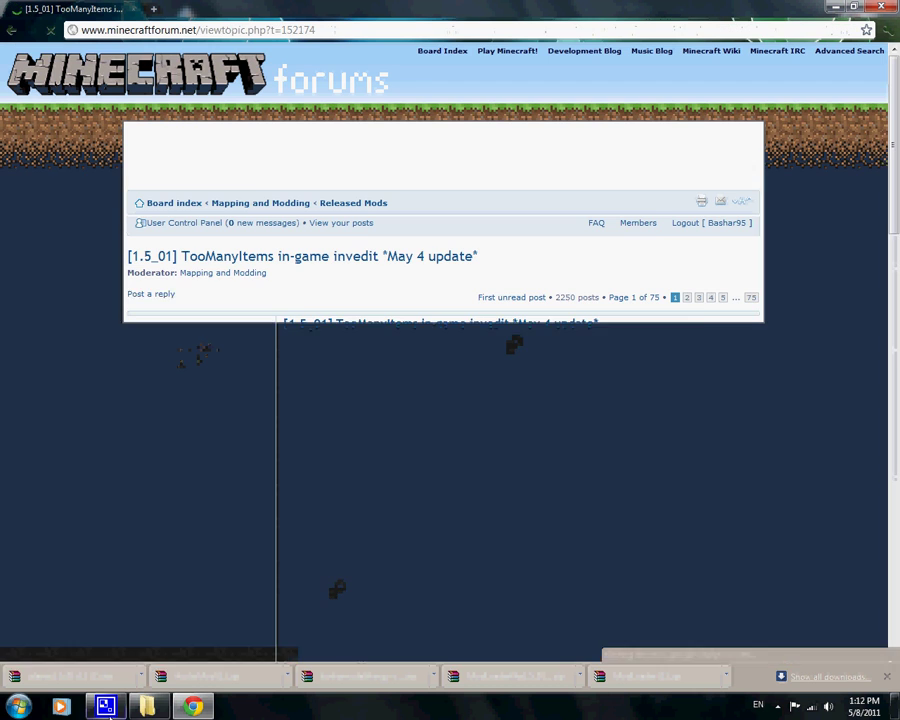
- Download TooManyItems for Beta 1.5_01 from the thread's Download section, skipping the adf.ly ad page
{"action": "scroll", "coordinate": [390, 548], "scroll_direction": "down", "scroll_amount": 3}
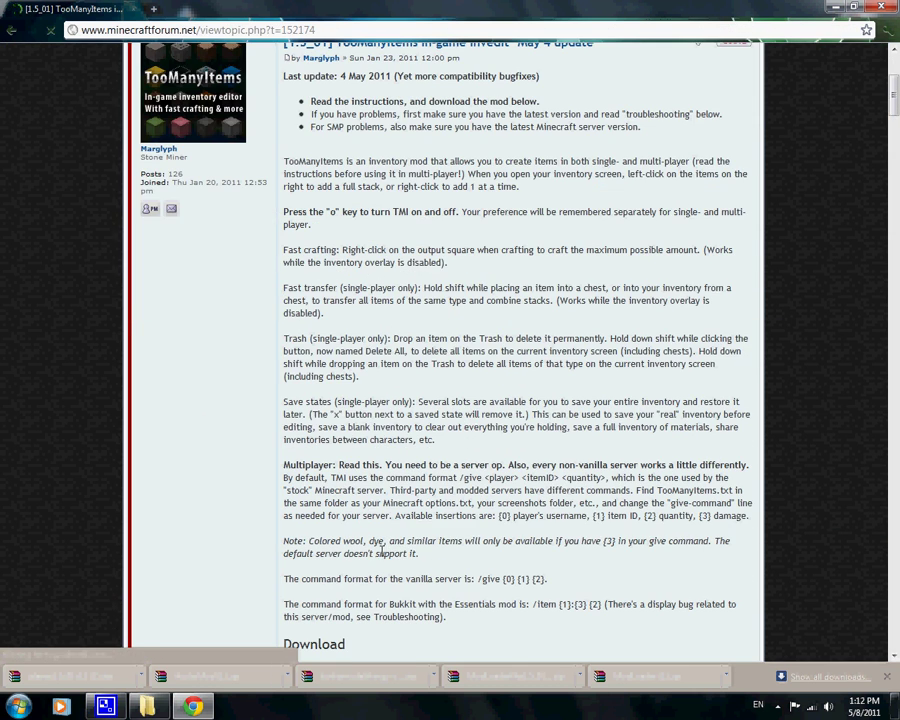
{"action": "scroll", "coordinate": [381, 551], "scroll_direction": "down", "scroll_amount": 2}
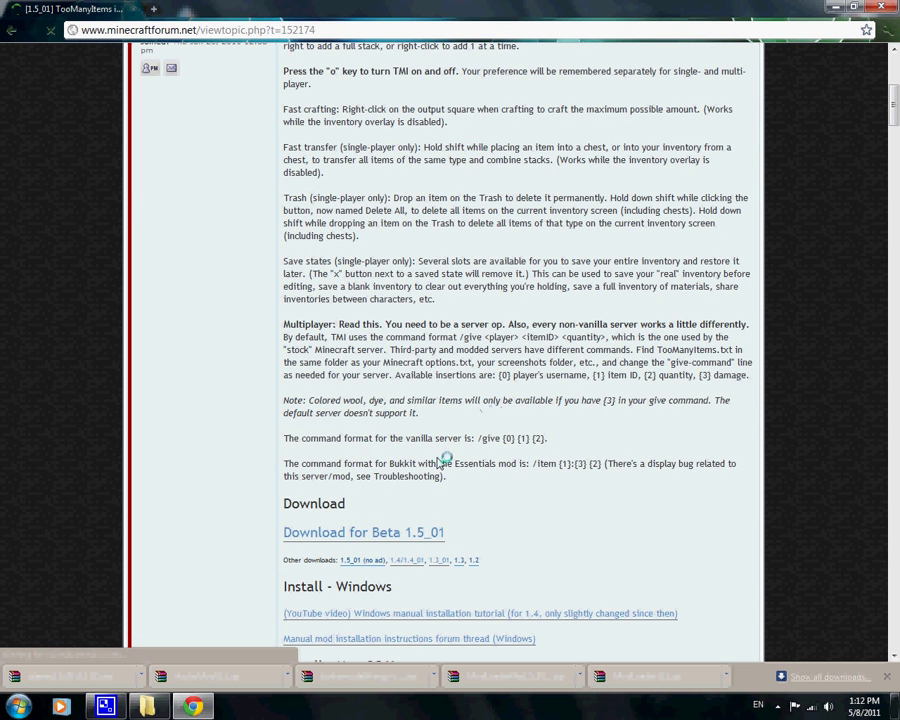
{"action": "left_click", "coordinate": [439, 531]}
{"action": "left_click", "coordinate": [297, 532]}
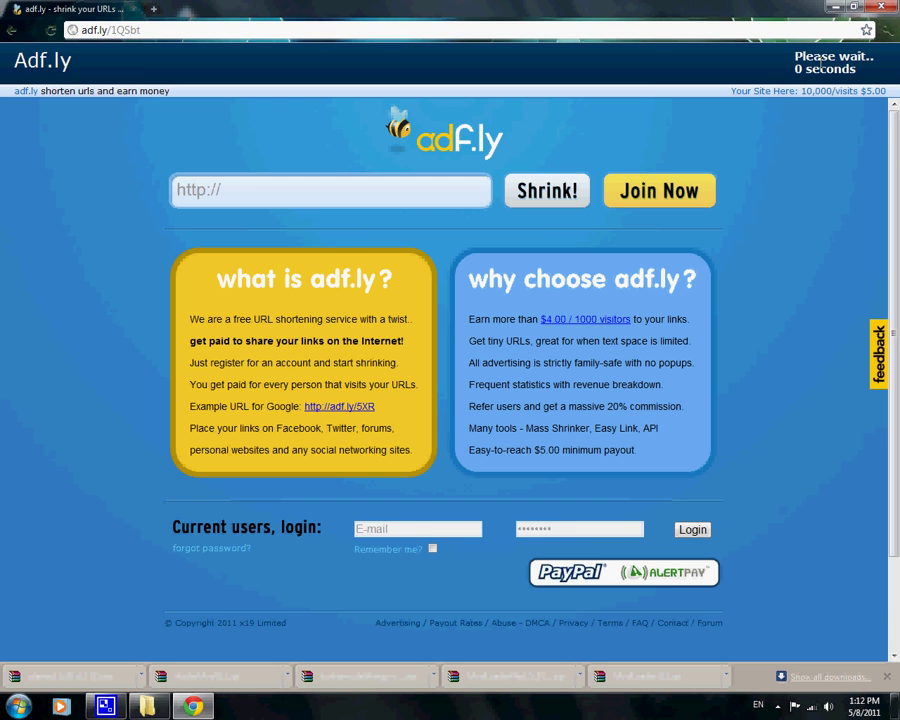
{"action": "left_click", "coordinate": [822, 62]}
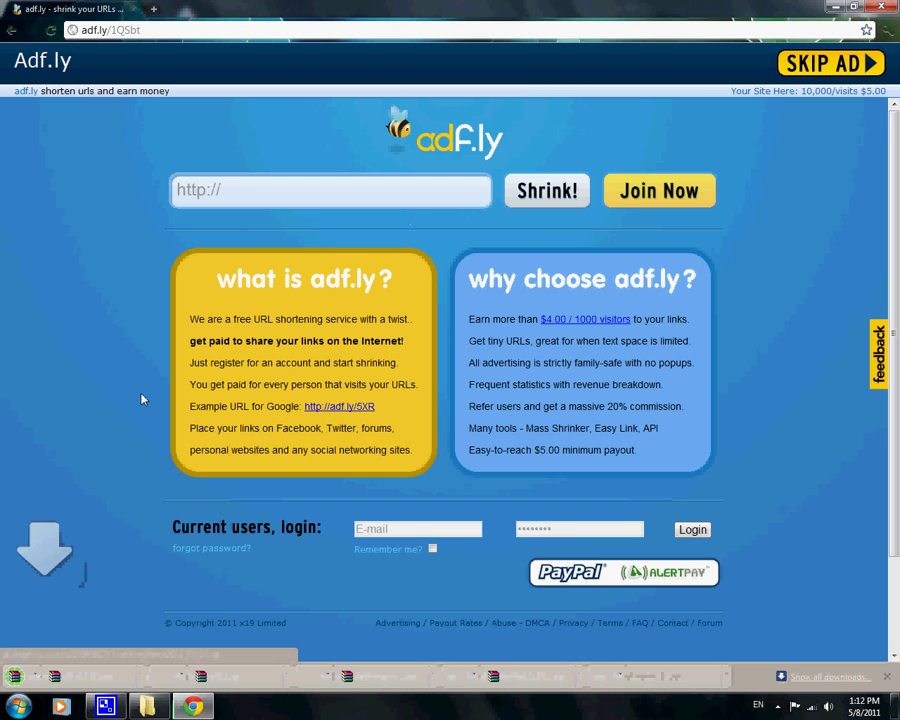
- Open the Downloads folder from the personal folder on the desktop and delete the duplicate archives AudioMod (1) and ModLoader (1)
{"action": "left_click", "coordinate": [832, 8]}
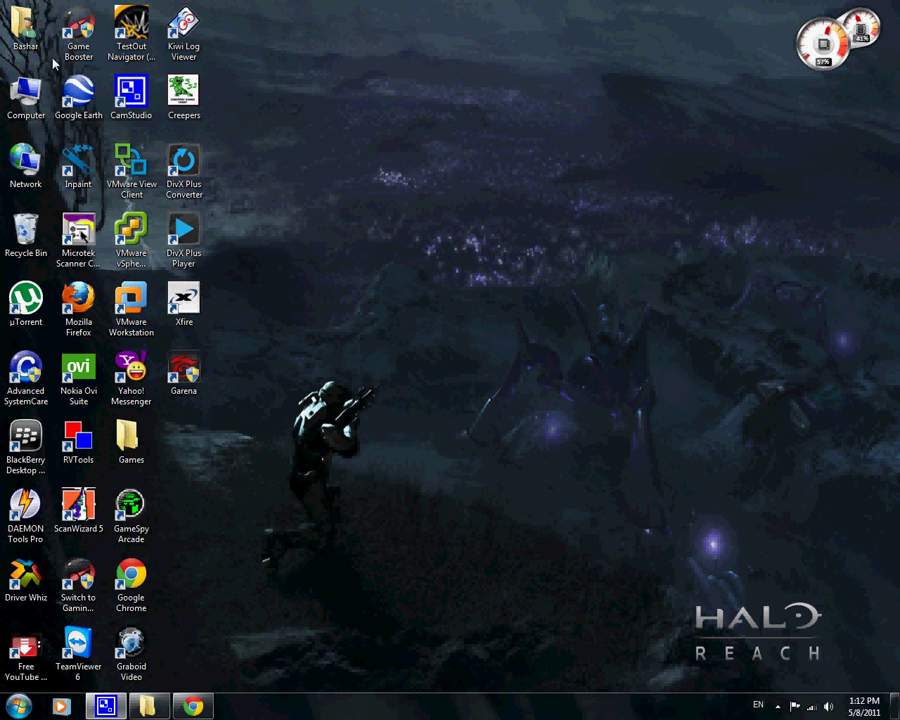
{"action": "double_click", "coordinate": [25, 40]}
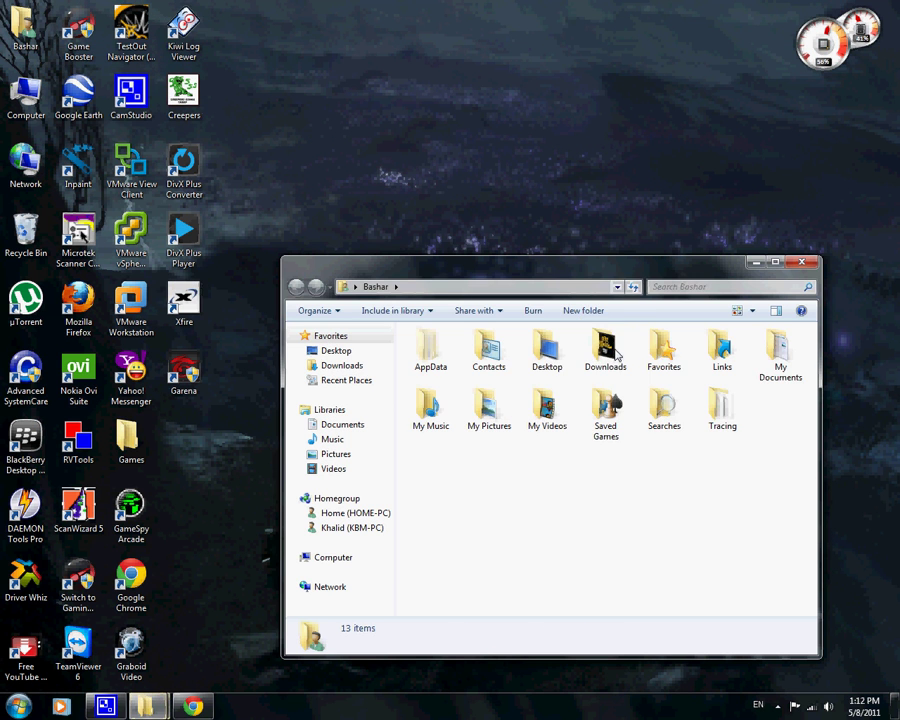
{"action": "double_click", "coordinate": [613, 352]}
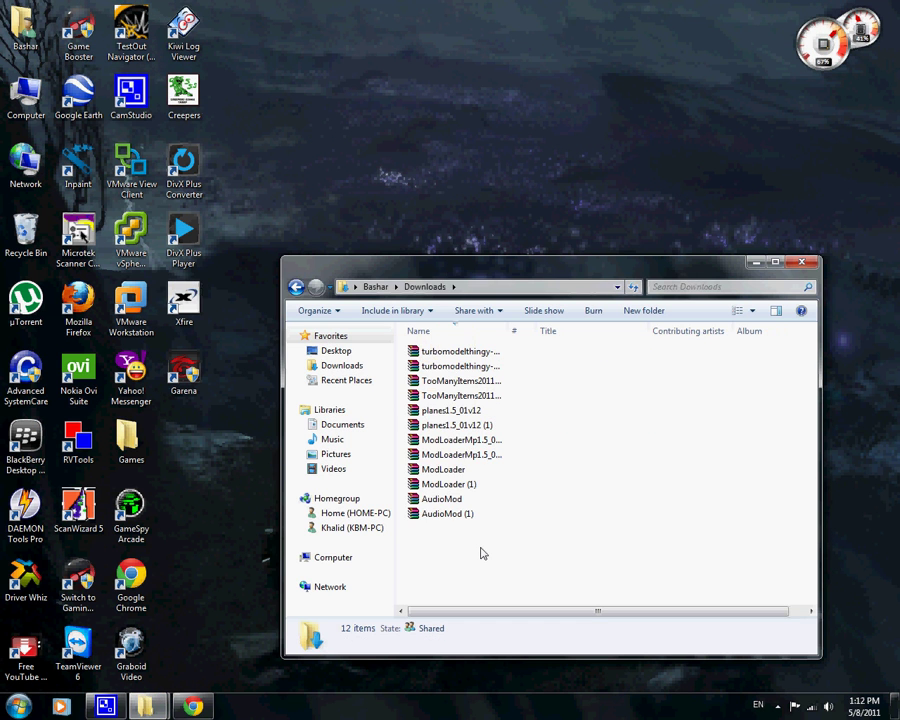
{"action": "left_click", "coordinate": [440, 514]}
{"action": "key", "text": "Delete"}
{"action": "key", "text": "Return"}
{"action": "left_click", "coordinate": [449, 484]}
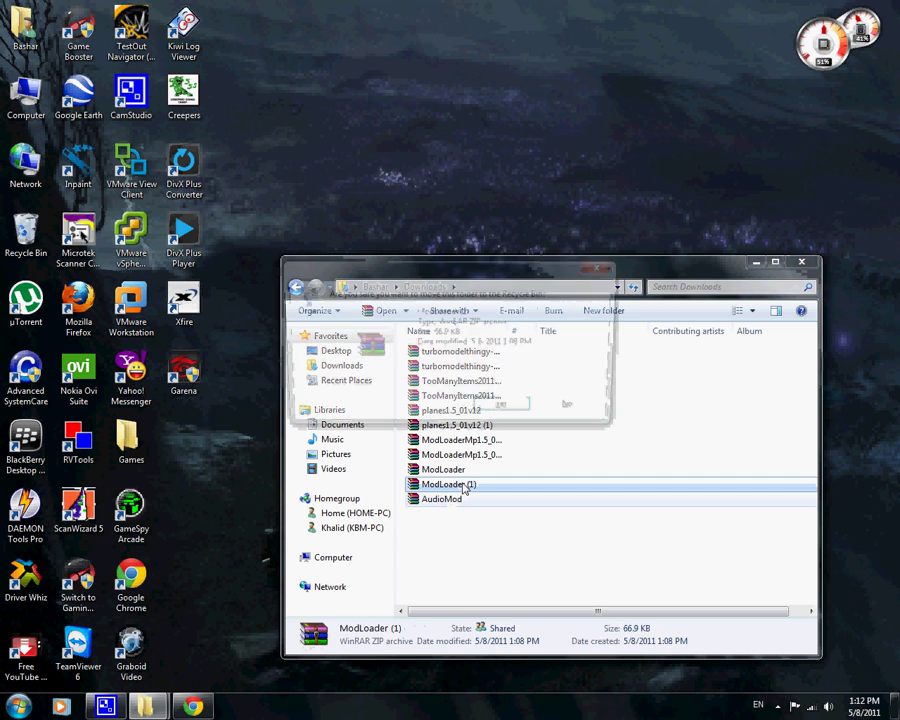
{"action": "key", "text": "Delete"}
{"action": "key", "text": "Return"}
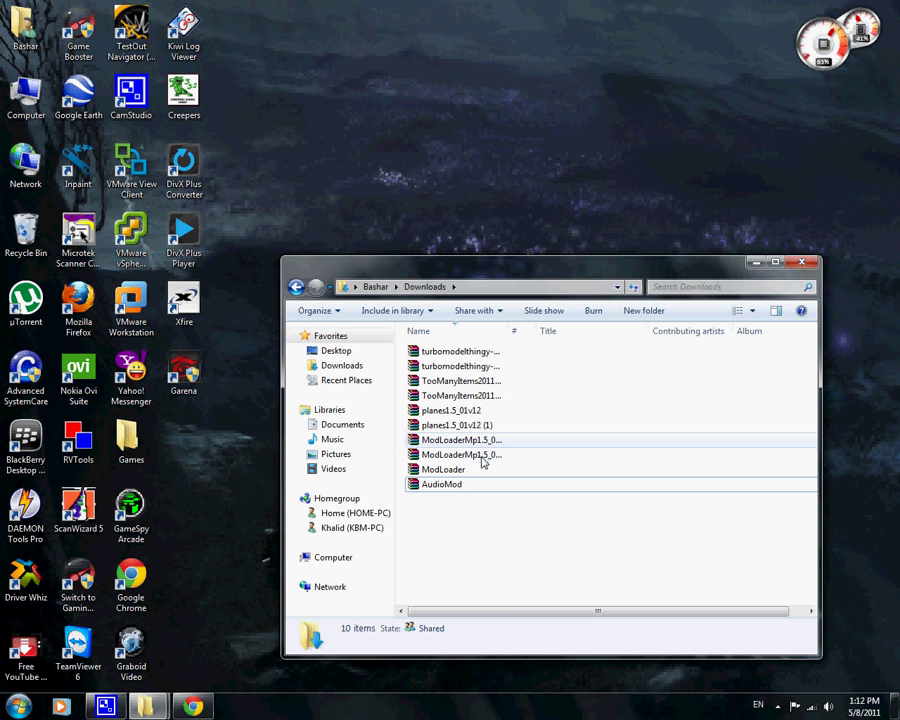
- Delete the duplicate copies of the ModLoaderMp, planes1.5_01v12, TooManyItems and turbomodelthingy archives from Downloads
{"action": "left_click", "coordinate": [483, 456]}
{"action": "key", "text": "Delete"}
{"action": "key", "text": "Return"}
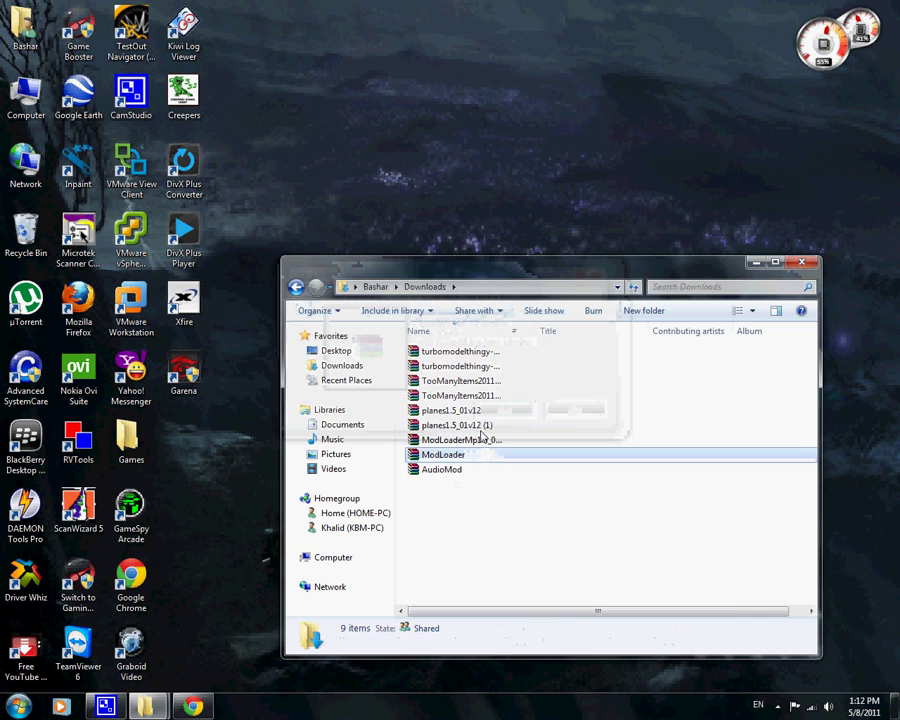
{"action": "left_click", "coordinate": [482, 425]}
{"action": "key", "text": "Delete"}
{"action": "key", "text": "Return"}
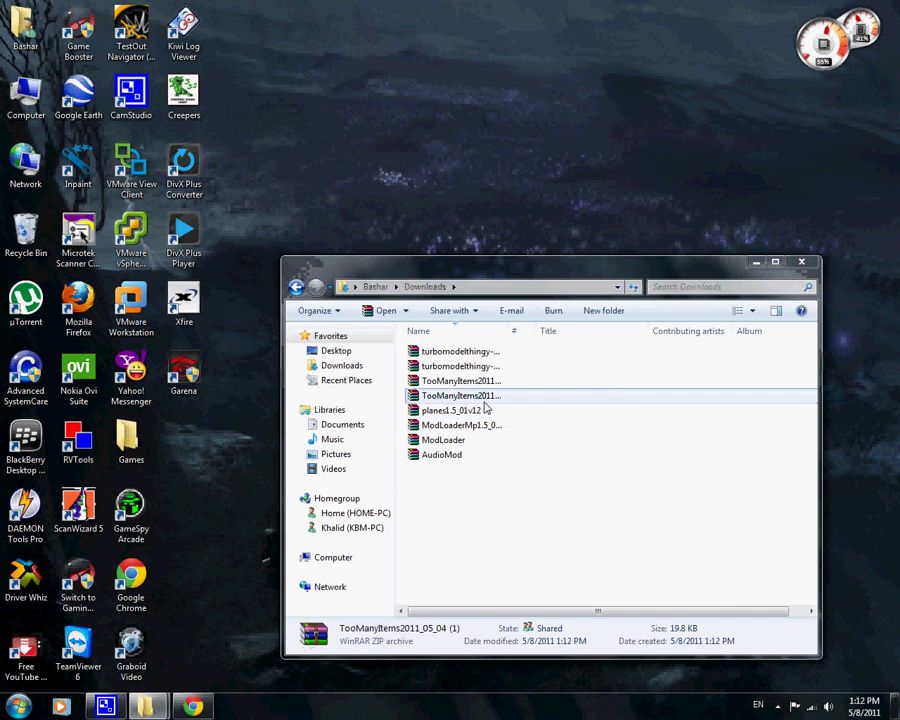
{"action": "key", "text": "Delete"}
{"action": "key", "text": "Return"}
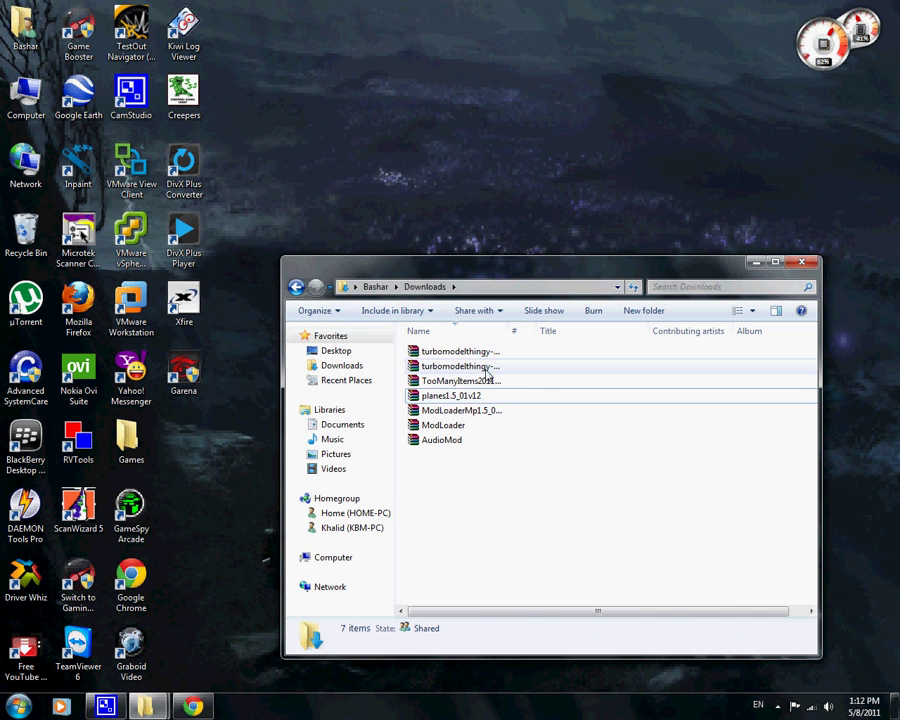
{"action": "left_click", "coordinate": [485, 367]}
{"action": "key", "text": "Delete"}
{"action": "key", "text": "Return"}
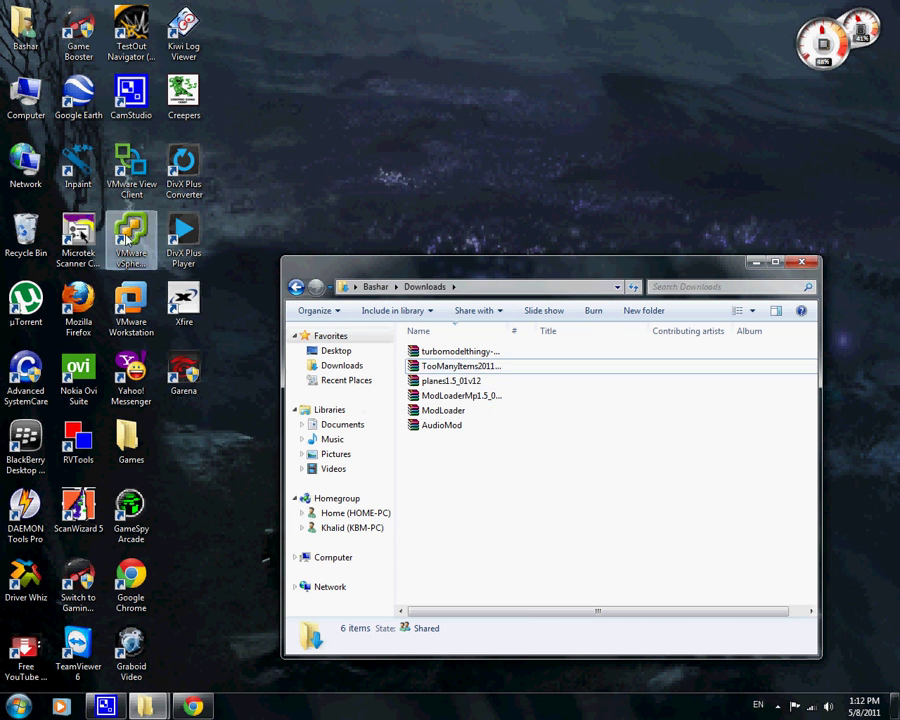
- Switch to the Roaming folder, go into .minecraft\bin and open the minecraft jar file with WinRAR archiver
{"action": "left_click", "coordinate": [146, 706]}
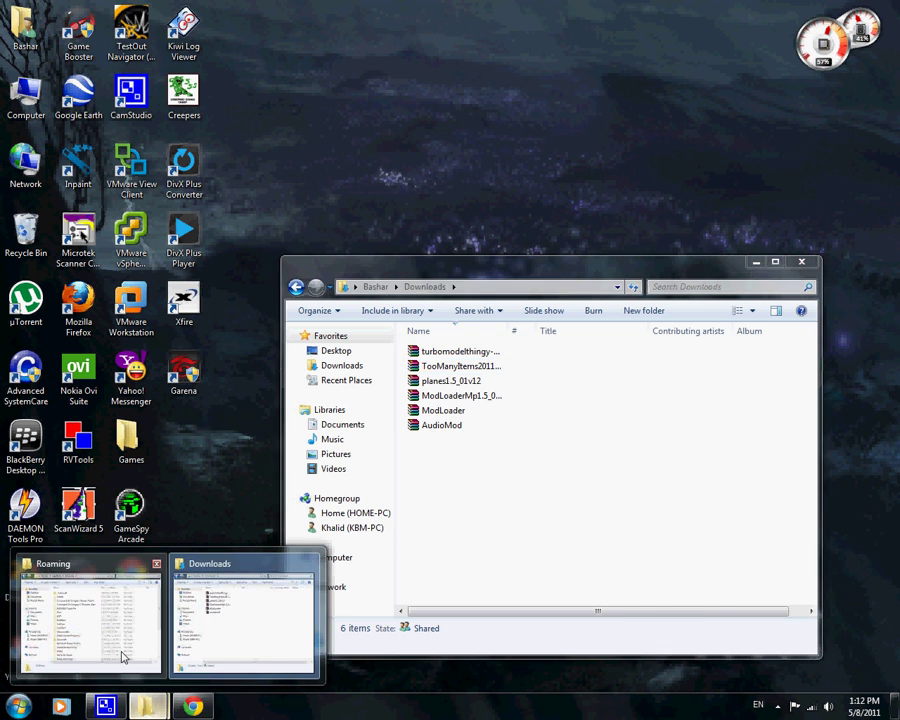
{"action": "left_click", "coordinate": [123, 657]}
{"action": "double_click", "coordinate": [449, 334]}
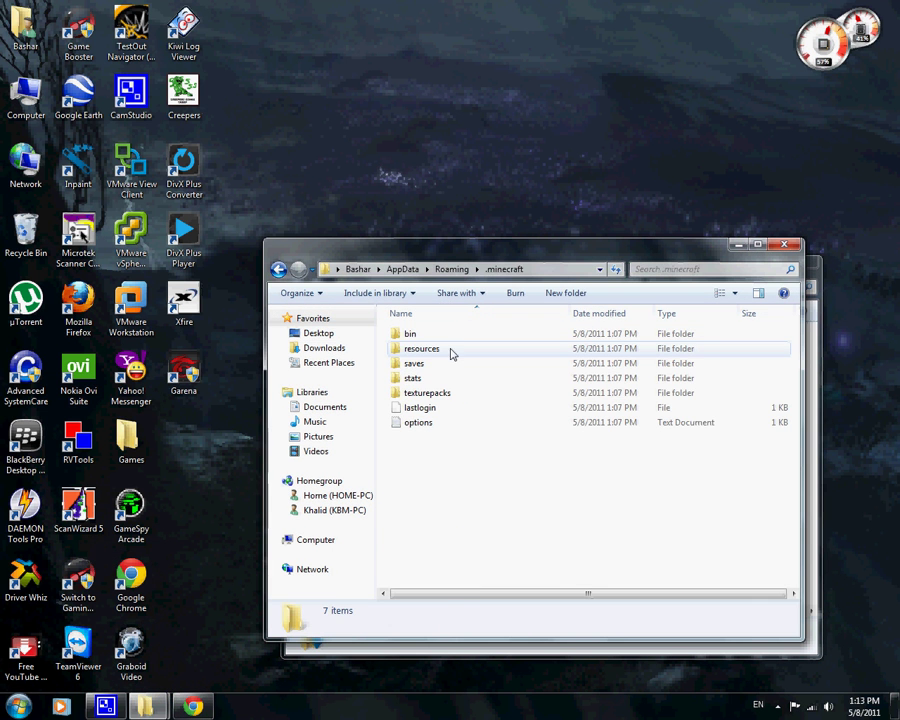
{"action": "double_click", "coordinate": [424, 333]}
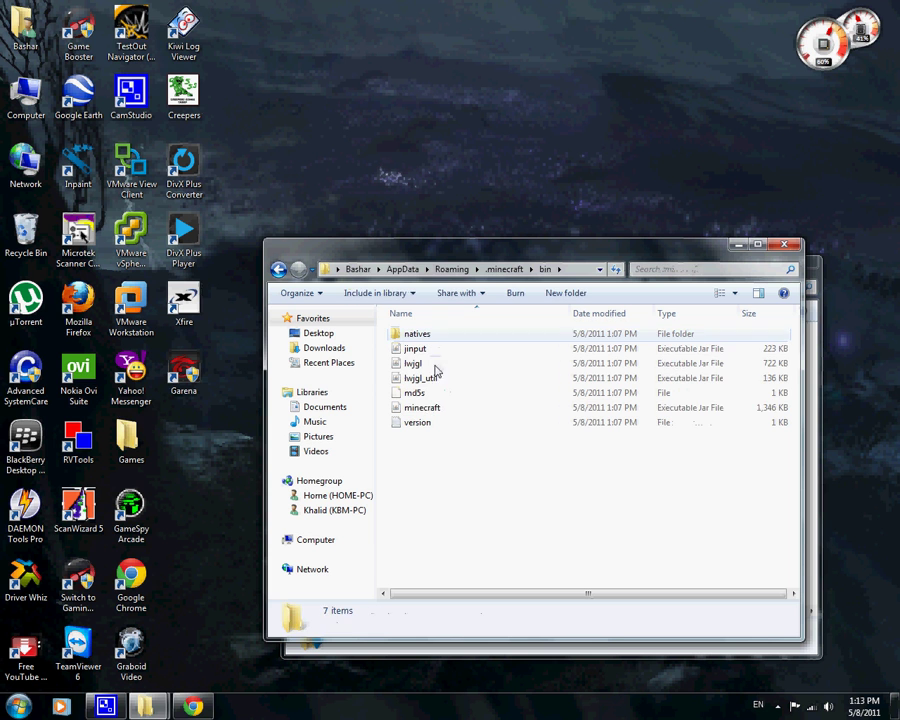
{"action": "left_click", "coordinate": [437, 407]}
{"action": "right_click", "coordinate": [437, 407]}
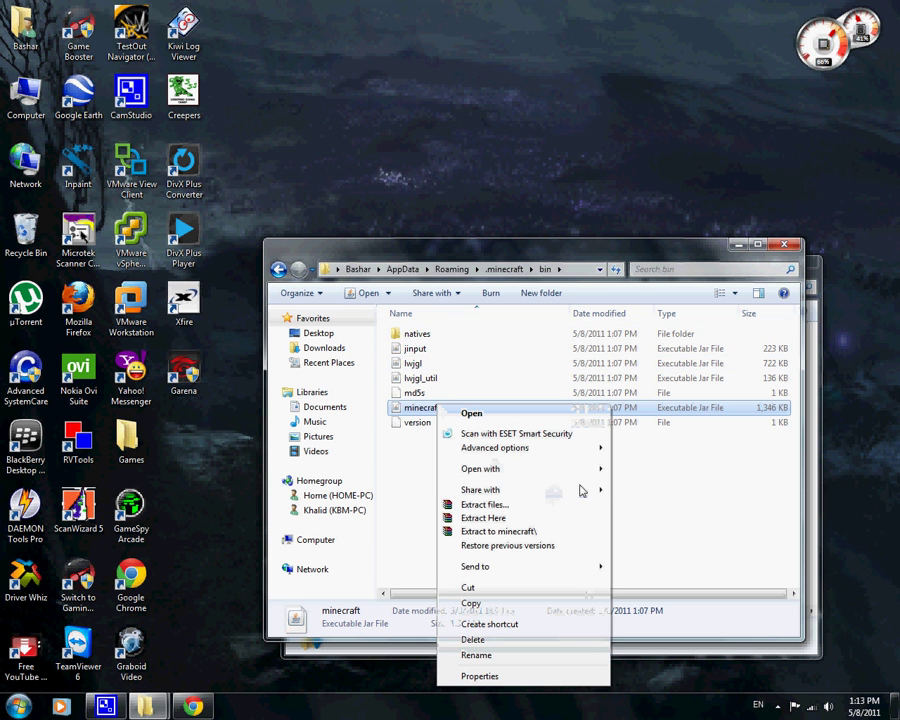
{"action": "mouse_move", "coordinate": [588, 470]}
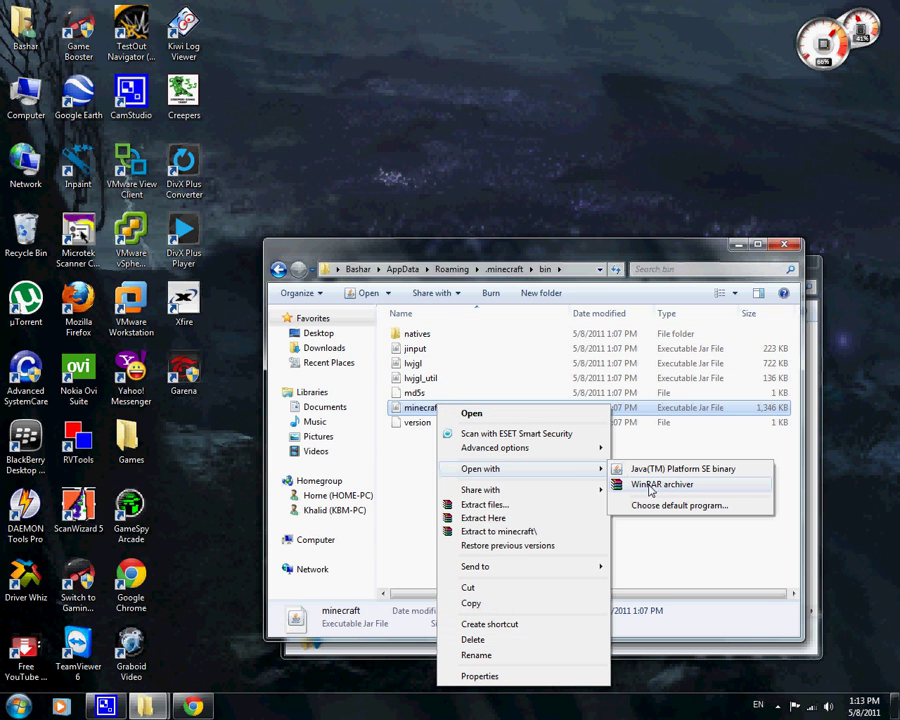
{"action": "left_click", "coordinate": [650, 485]}
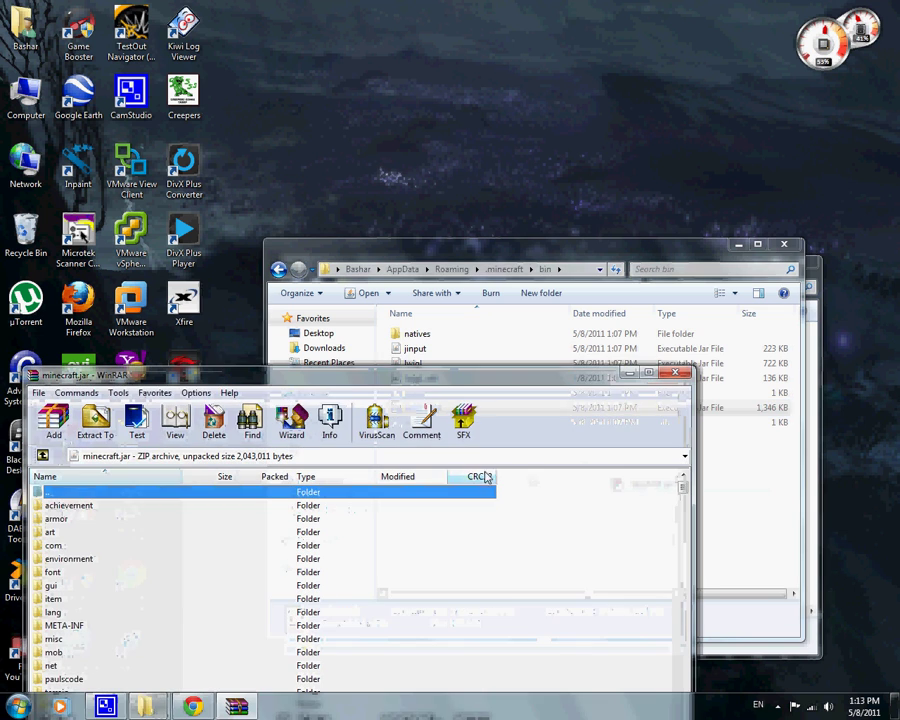
- Close the bin folder and arrange the minecraft.jar archive and the Downloads folder so both file lists are accessible
{"action": "left_click_drag", "start_coordinate": [434, 376], "coordinate": [899, 245]}
{"action": "left_click", "coordinate": [408, 472]}
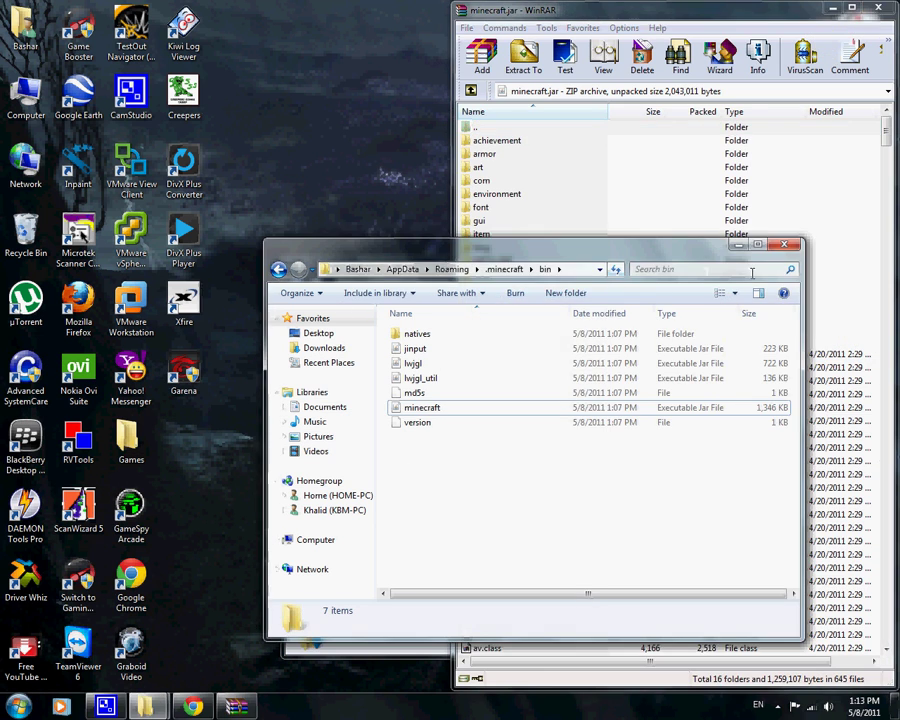
{"action": "left_click", "coordinate": [785, 244]}
{"action": "left_click_drag", "start_coordinate": [426, 267], "coordinate": [192, 329]}
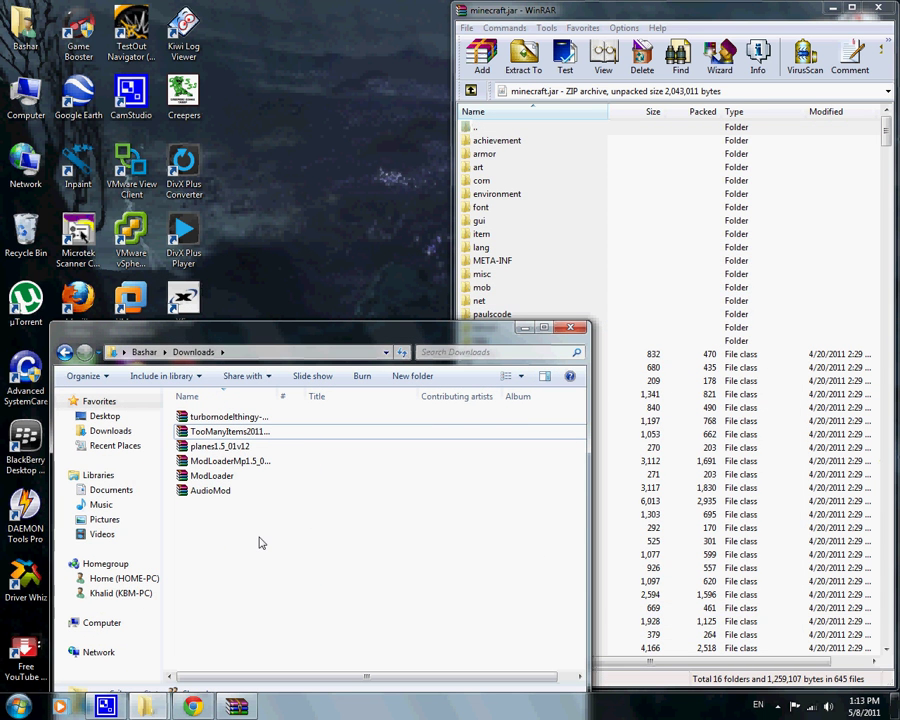
- Open ModLoader.zip from Downloads and add all its class files to minecraft.jar with the Add and replace files mode
{"action": "double_click", "coordinate": [226, 477]}
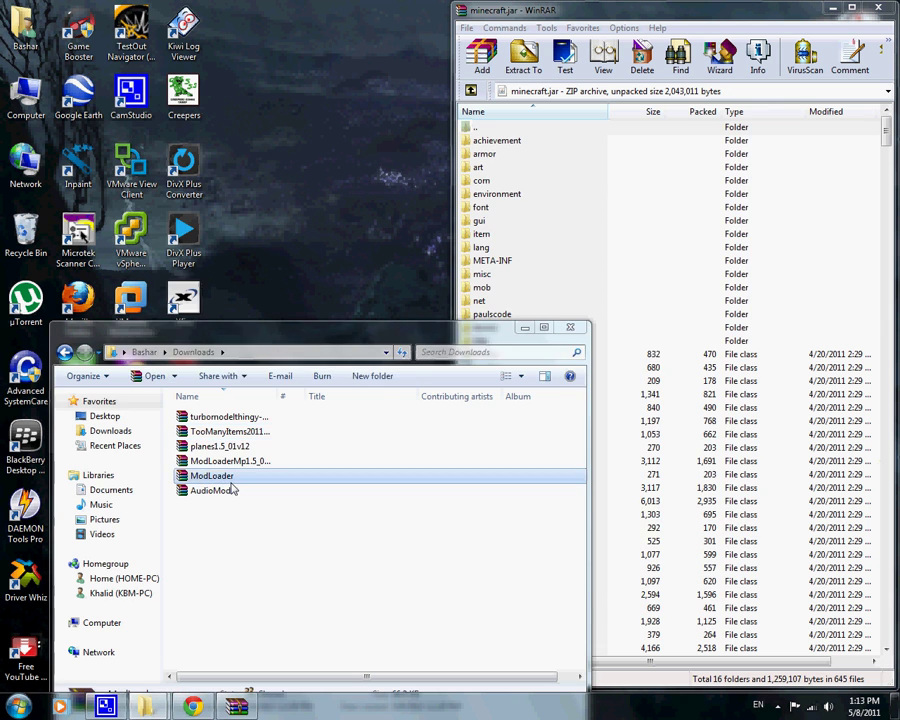
{"action": "key", "text": "ctrl+a"}
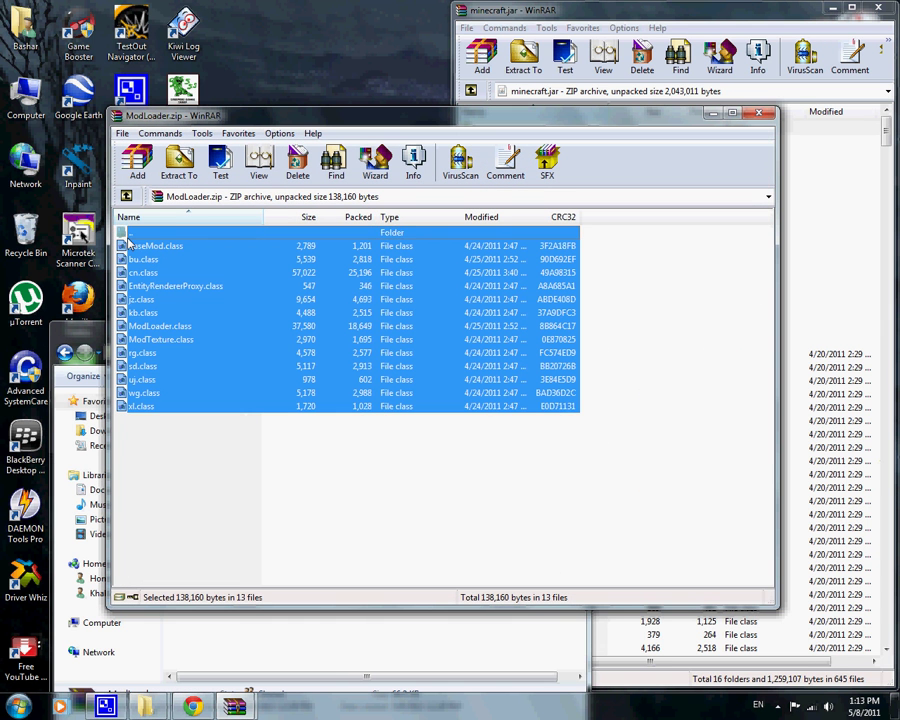
{"action": "left_click_drag", "start_coordinate": [142, 301], "coordinate": [851, 358]}
{"action": "left_click", "coordinate": [662, 416]}
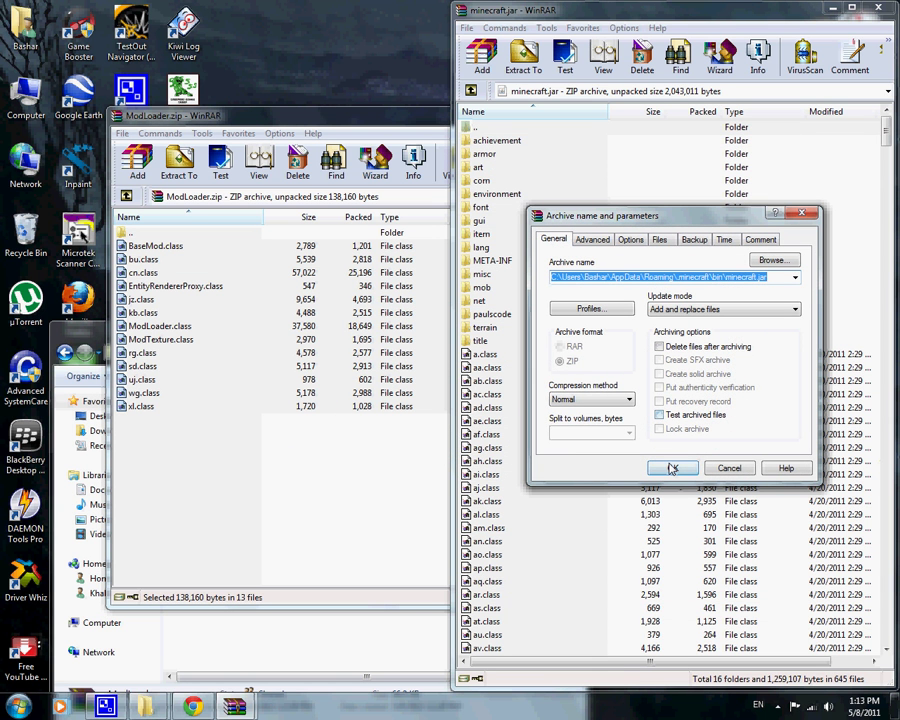
{"action": "left_click", "coordinate": [673, 468]}
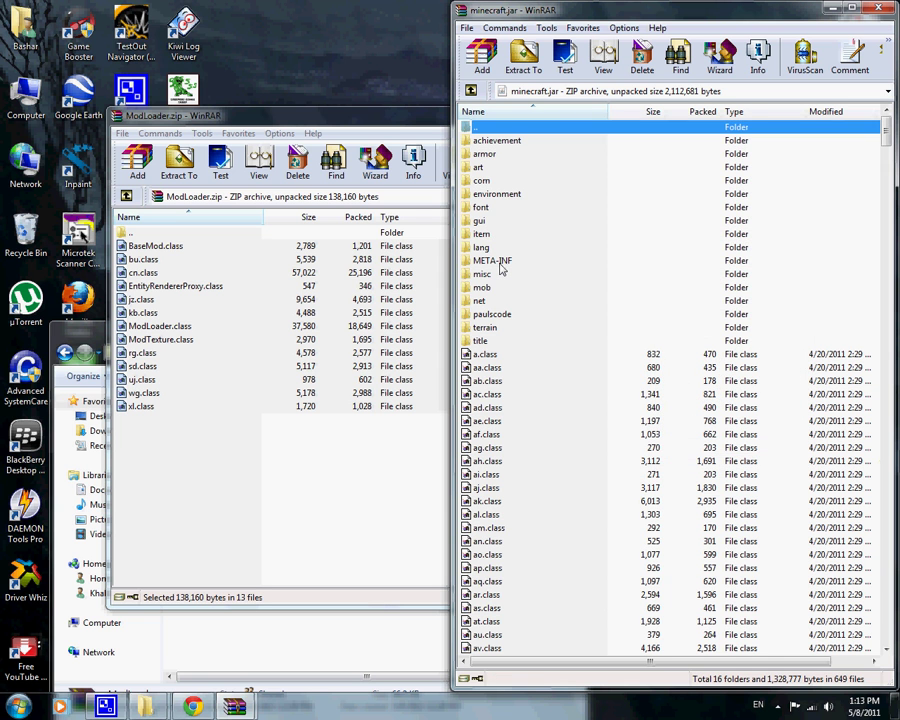
- Delete the META-INF folder from minecraft.jar and close the ModLoader.zip archive
{"action": "left_click", "coordinate": [500, 266]}
{"action": "key", "text": "Delete"}
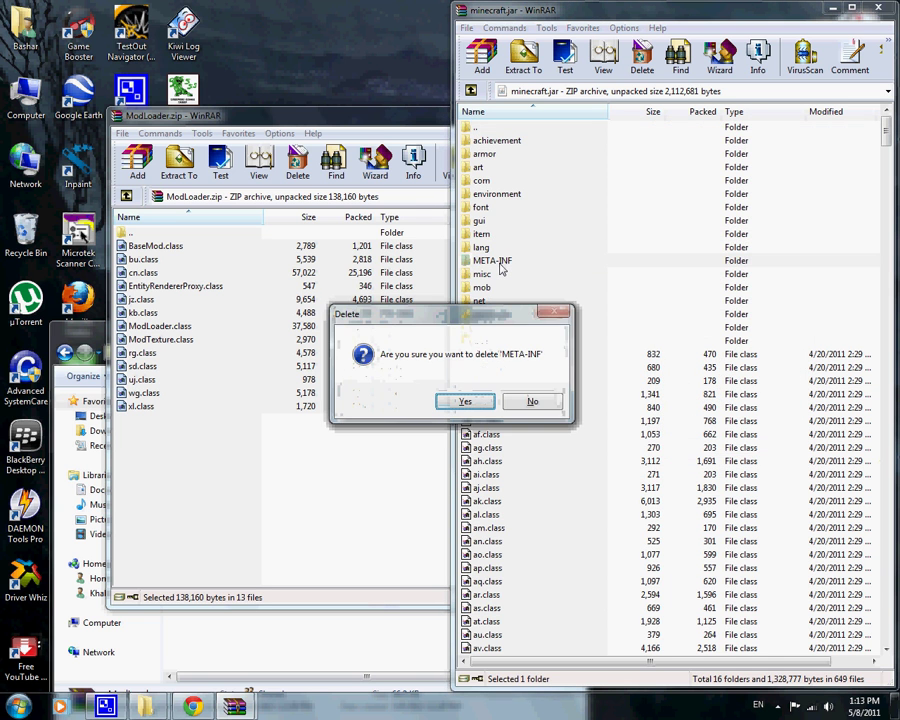
{"action": "key", "text": "Return"}
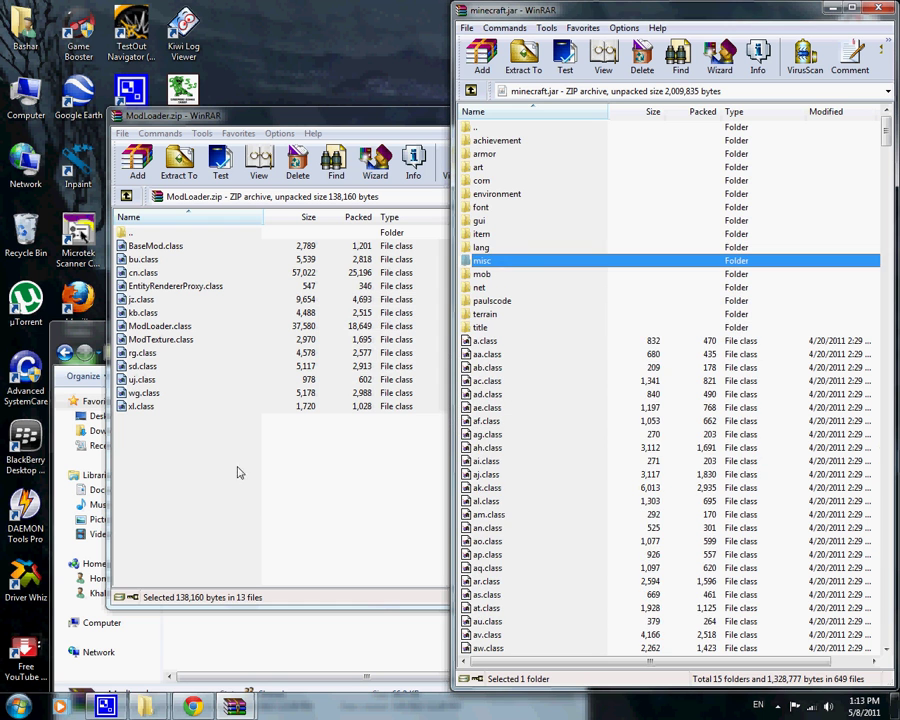
{"action": "left_click", "coordinate": [258, 503]}
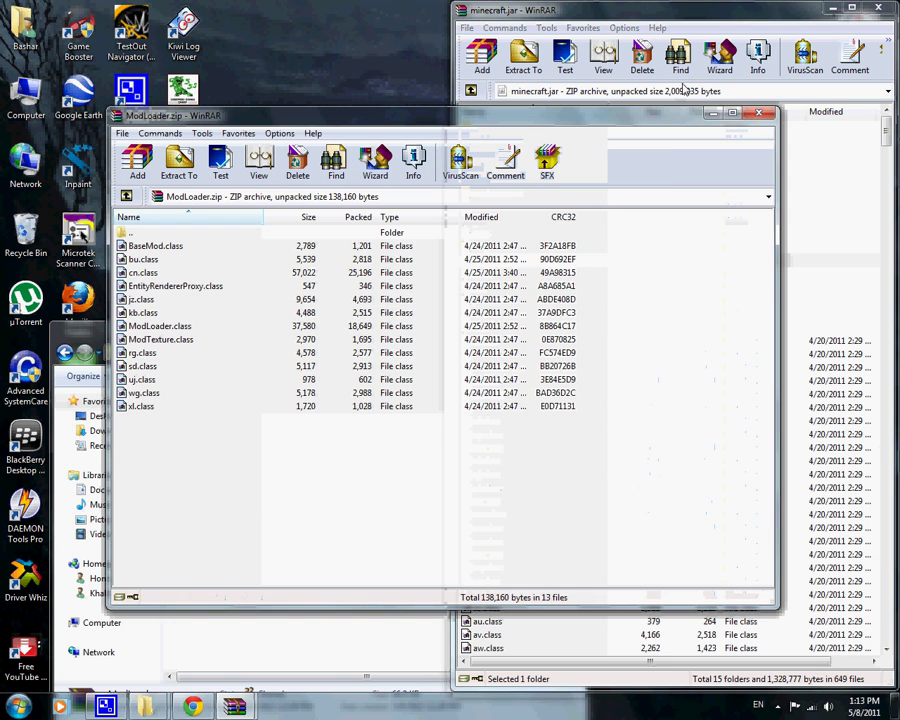
{"action": "left_click", "coordinate": [758, 119]}
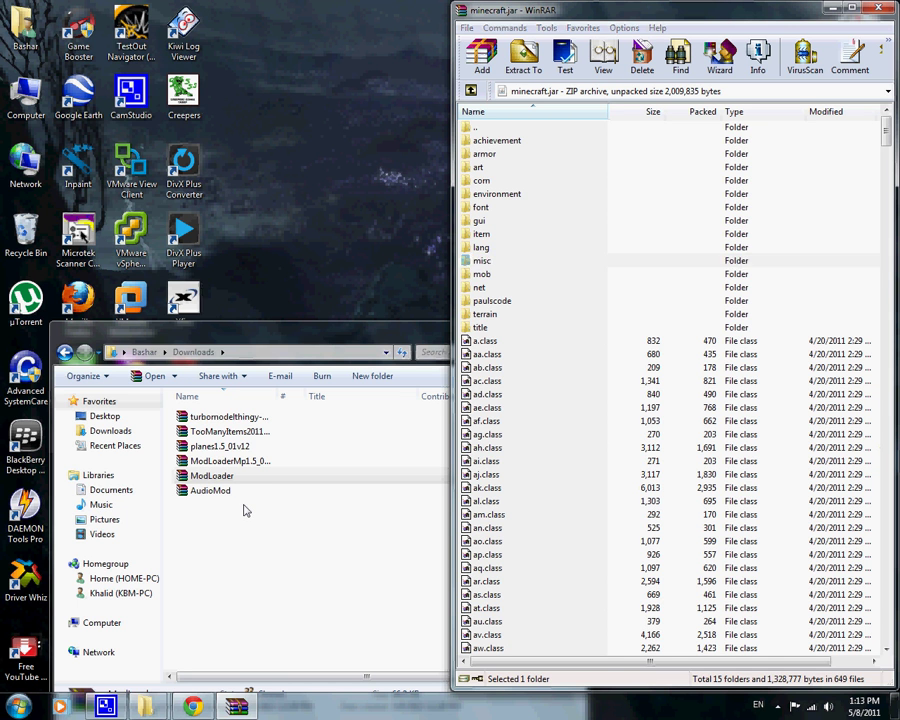
- Add all class files from ModLoaderMp1.5_01v1.zip to minecraft.jar, and close the ModLoaderMp archive
{"action": "left_click", "coordinate": [234, 469]}
{"action": "double_click", "coordinate": [232, 462]}
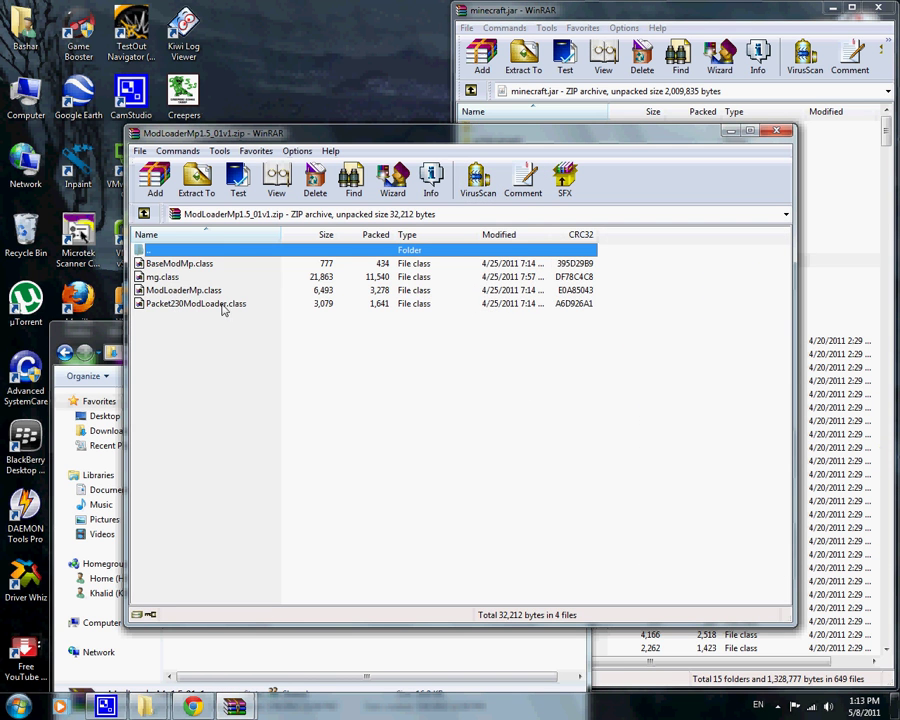
{"action": "key", "text": "ctrl+a"}
{"action": "left_click", "coordinate": [149, 252], "text": "ctrl"}
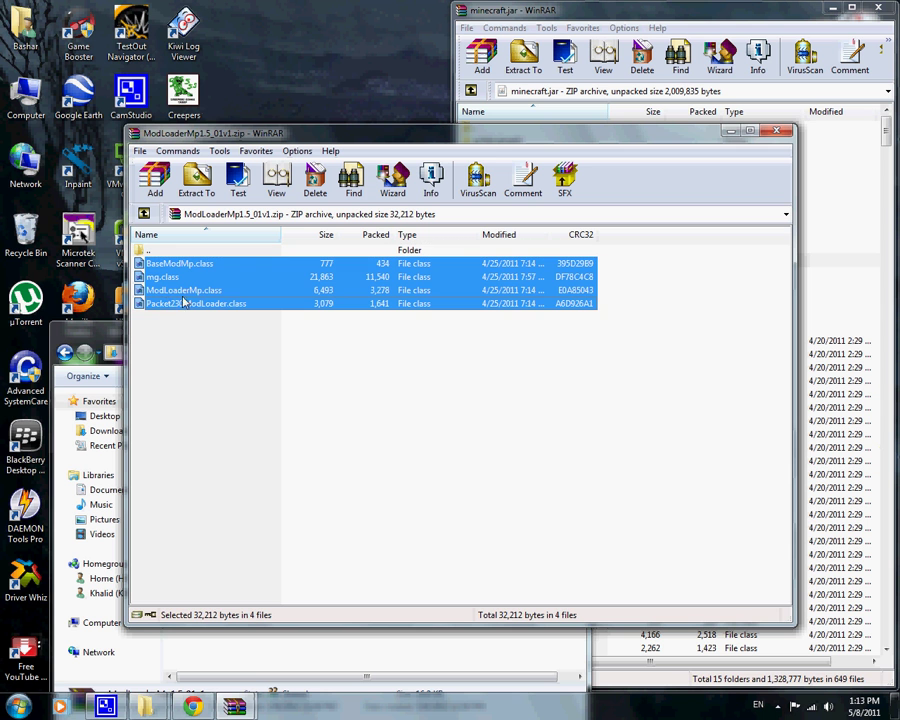
{"action": "left_click_drag", "start_coordinate": [787, 351], "coordinate": [825, 360]}
{"action": "left_click", "coordinate": [670, 469]}
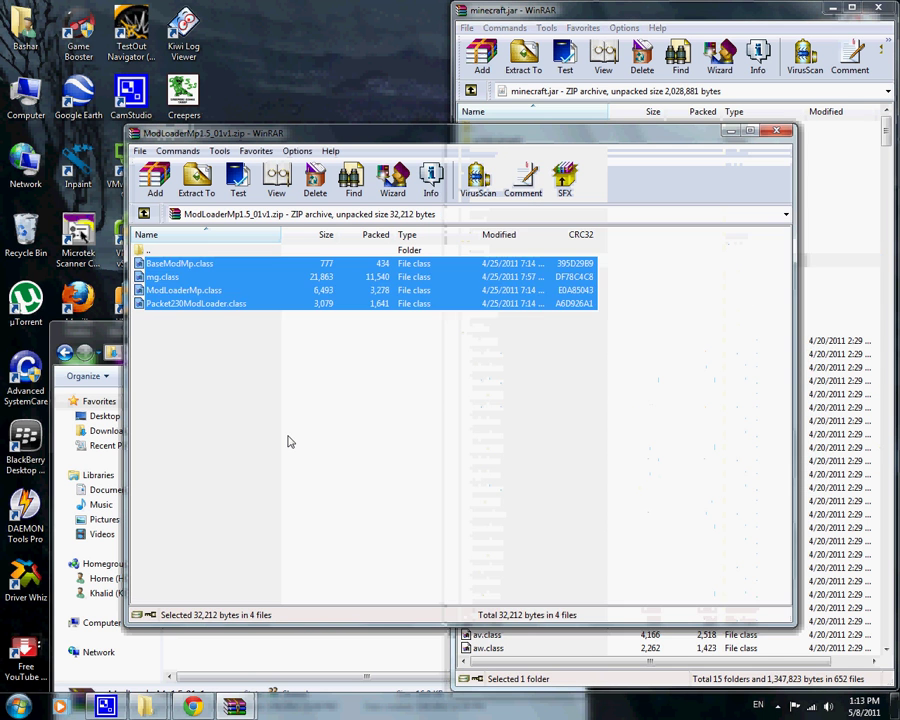
{"action": "left_click", "coordinate": [288, 437]}
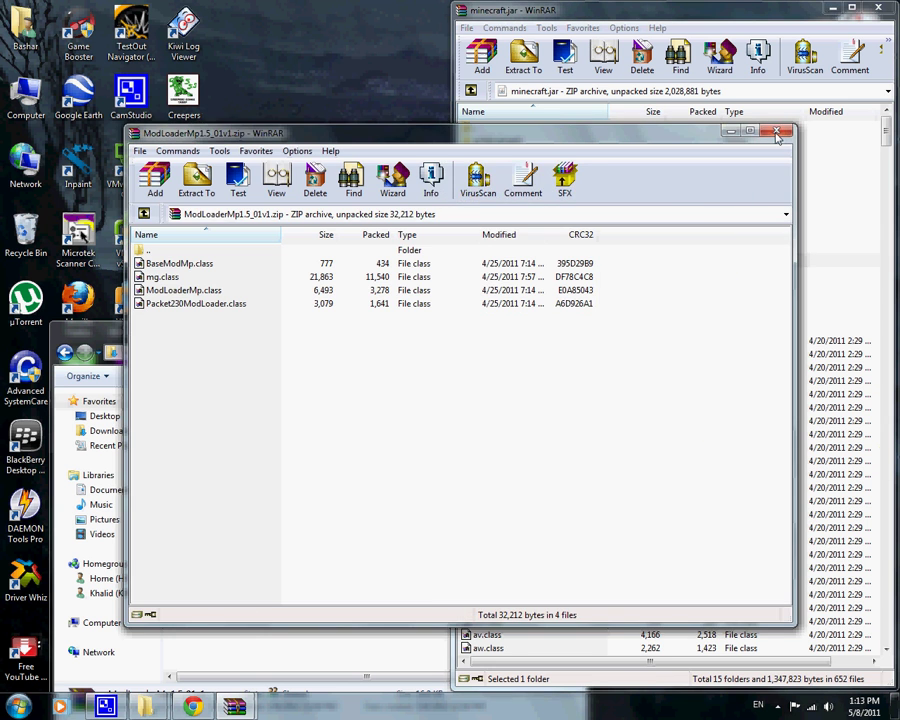
{"action": "left_click", "coordinate": [776, 133]}
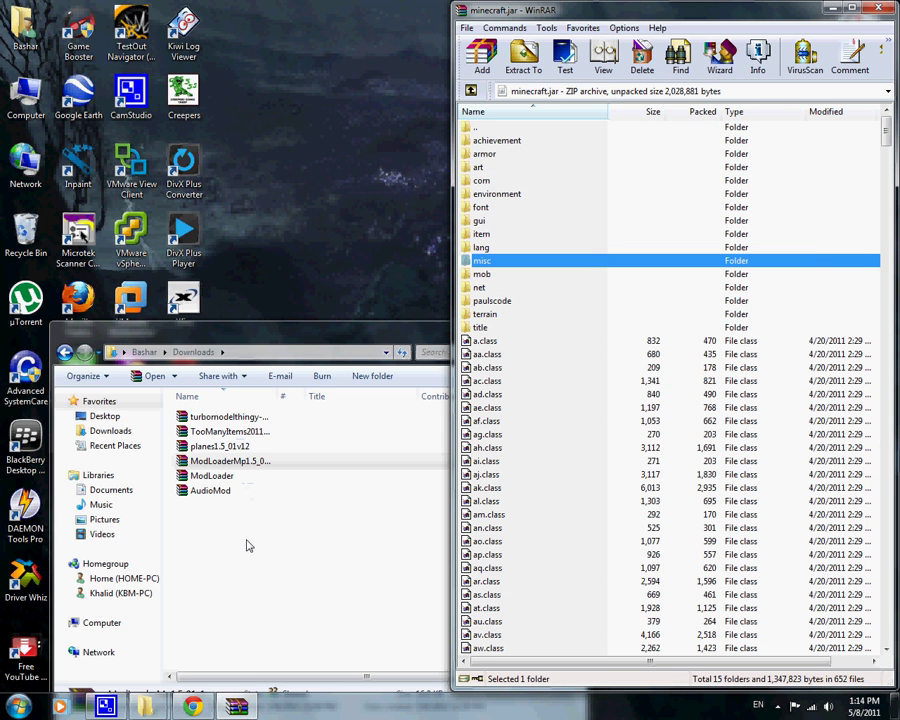
- Add all class files from turbomodelthingy-v2.2.1.zip to minecraft.jar, and close the turbomodelthingy archive
{"action": "double_click", "coordinate": [249, 421]}
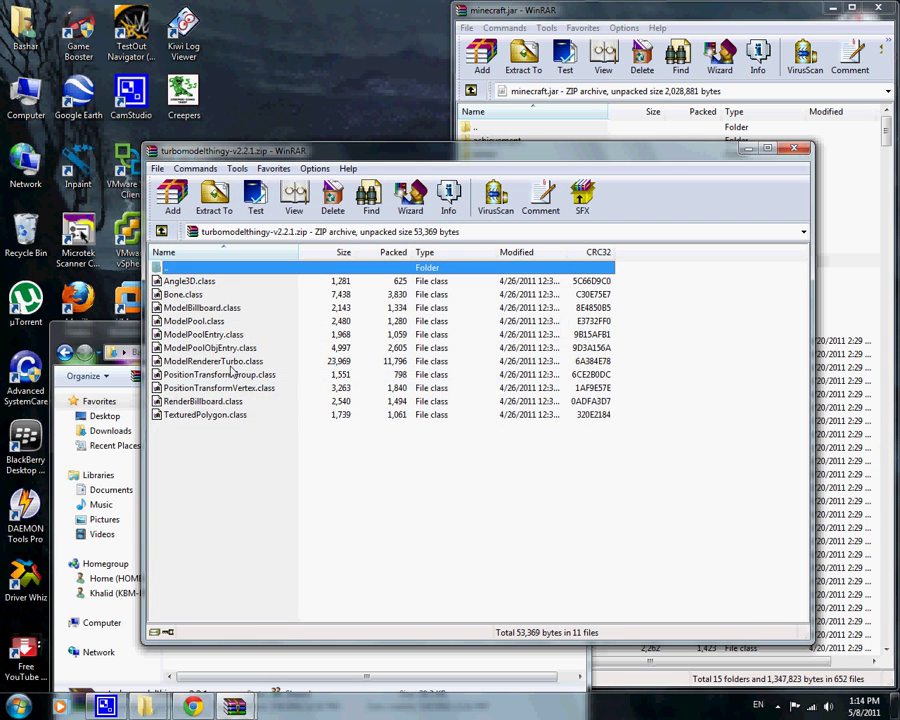
{"action": "key", "text": "ctrl+a"}
{"action": "left_click", "coordinate": [167, 270], "text": "ctrl"}
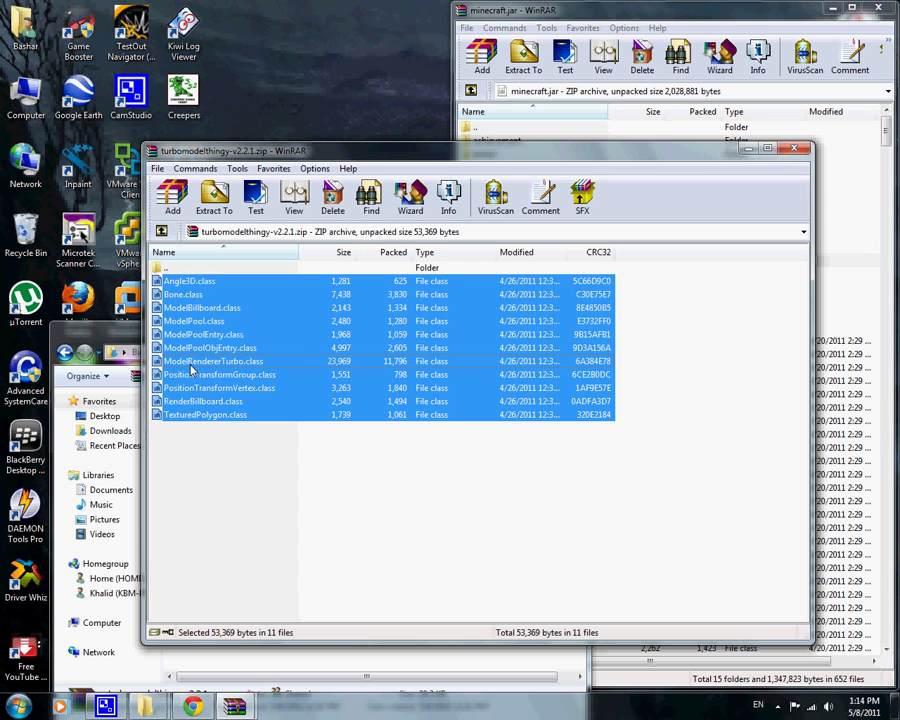
{"action": "left_click_drag", "start_coordinate": [787, 404], "coordinate": [840, 392]}
{"action": "left_click", "coordinate": [673, 468]}
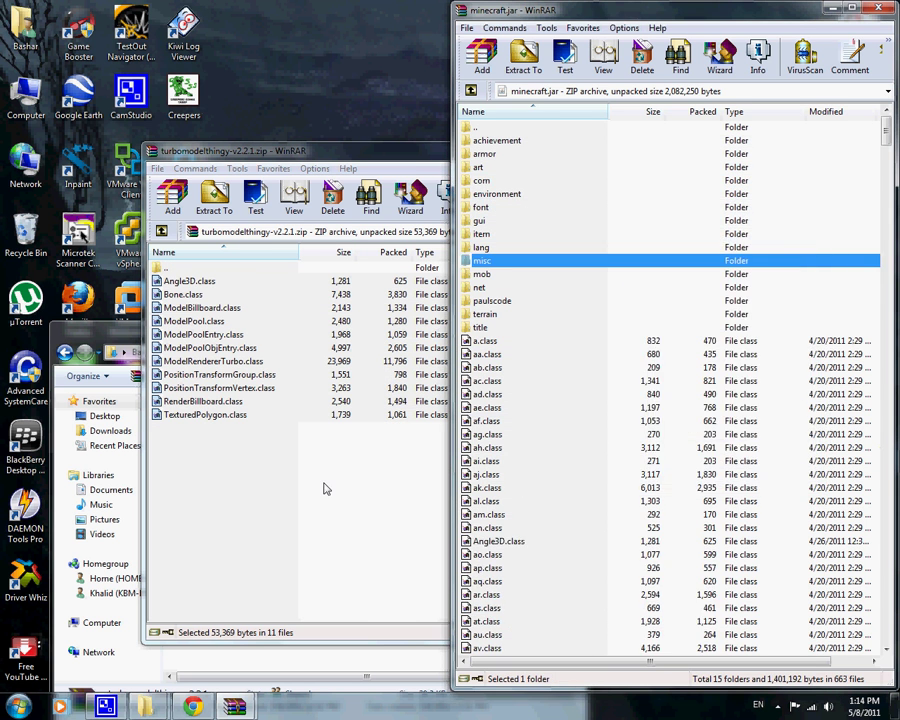
{"action": "left_click", "coordinate": [322, 484]}
{"action": "left_click", "coordinate": [798, 149]}
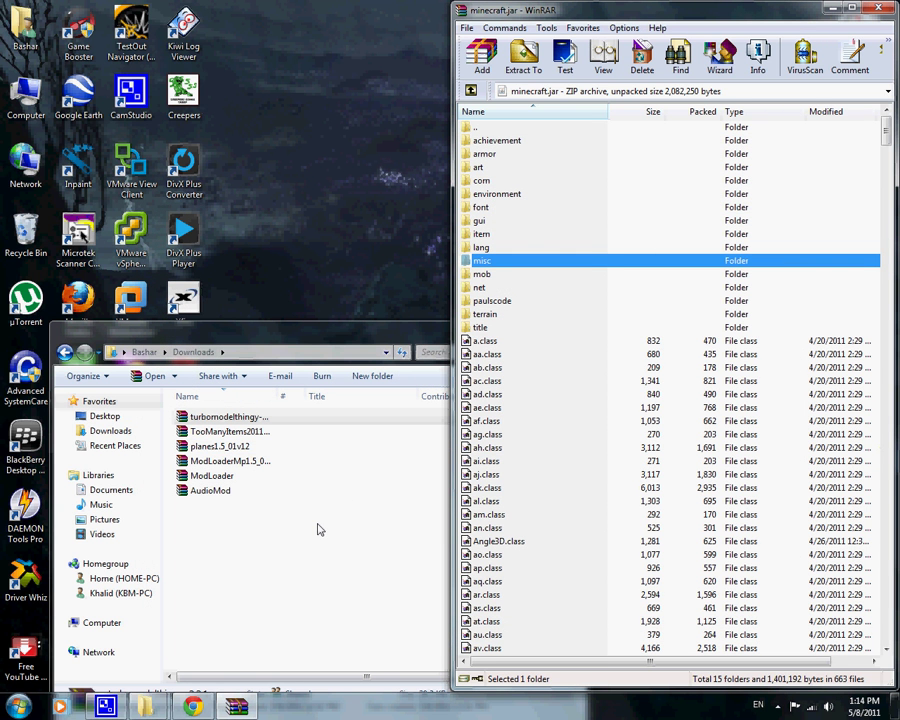
- Add everything in the jar files folder of planes1.5_01v12.zip to minecraft.jar with the Add and replace files mode
{"action": "double_click", "coordinate": [232, 447]}
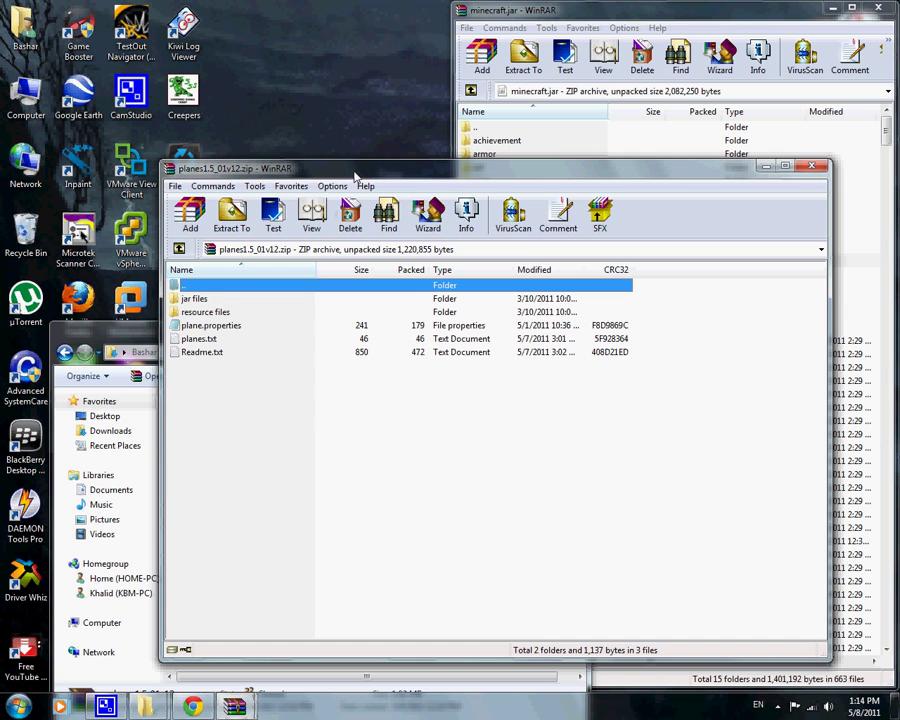
{"action": "left_click_drag", "start_coordinate": [358, 170], "coordinate": [233, 260]}
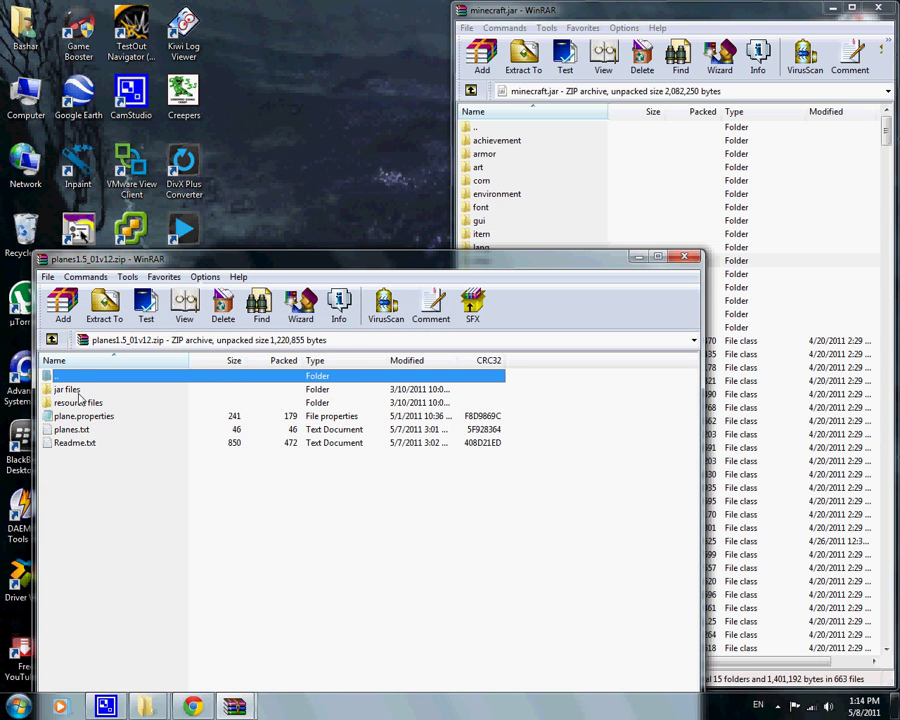
{"action": "double_click", "coordinate": [70, 389]}
{"action": "key", "text": "ctrl+a"}
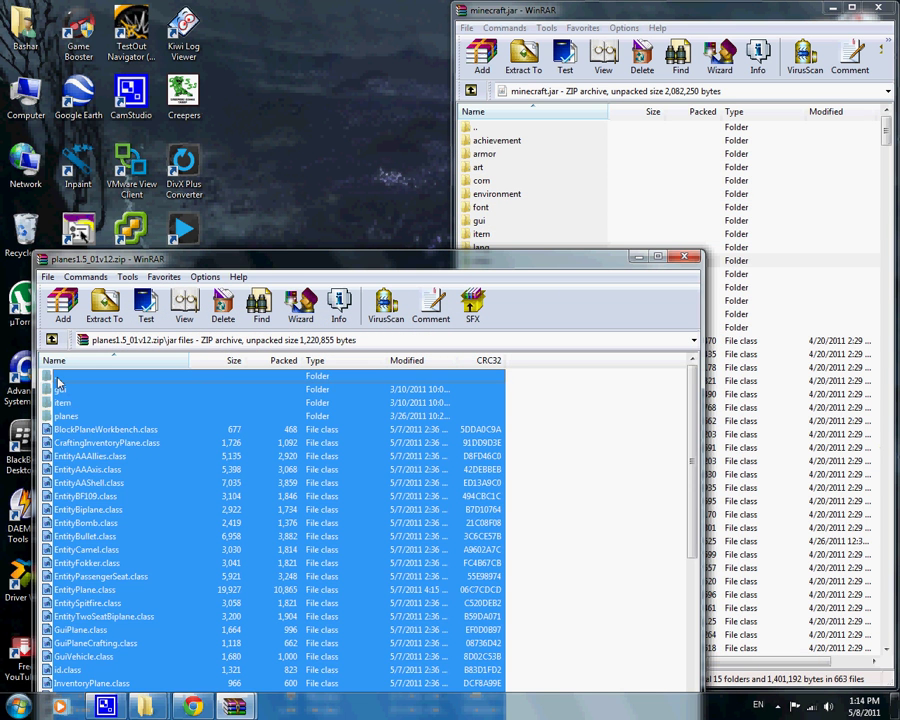
{"action": "left_click_drag", "start_coordinate": [82, 500], "coordinate": [755, 337]}
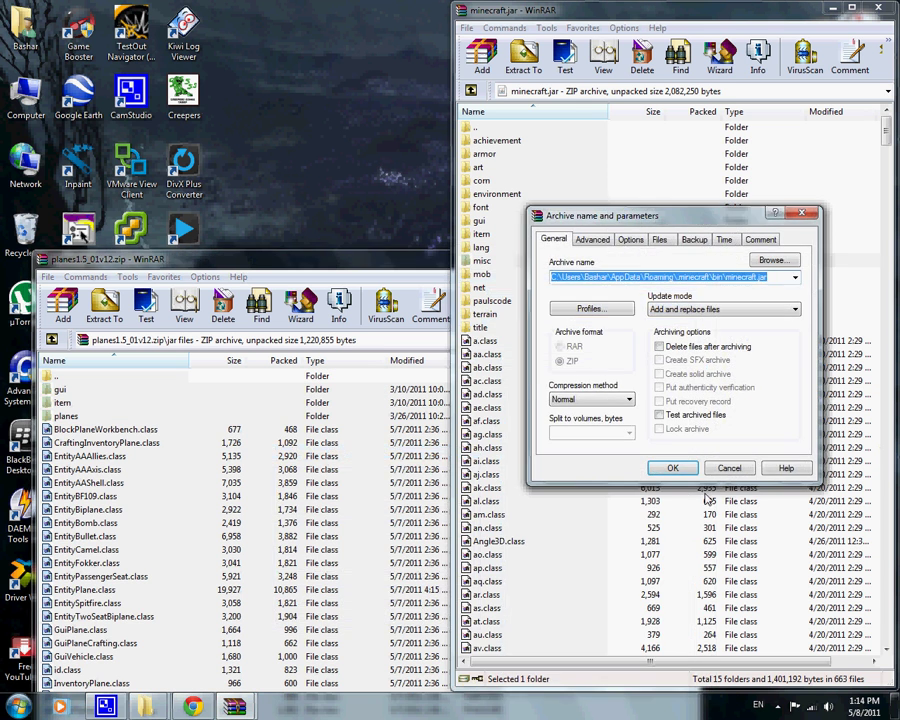
{"action": "left_click", "coordinate": [672, 467]}
- Open the resource files folder inside planes1.5_01v12.zip and minimize the archive window
{"action": "left_click", "coordinate": [52, 340]}
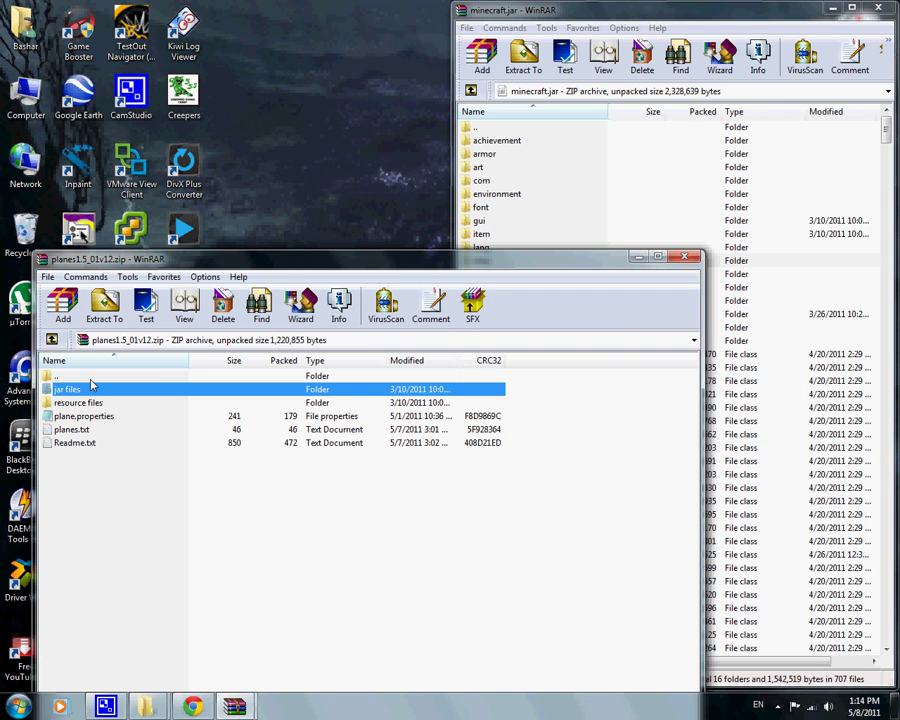
{"action": "left_click", "coordinate": [138, 540]}
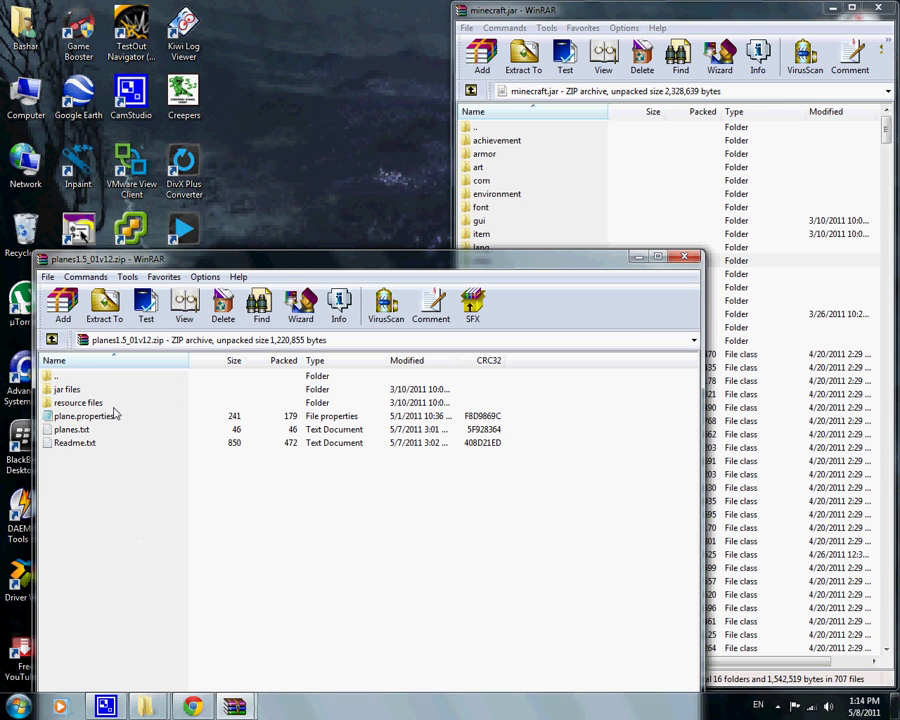
{"action": "left_click", "coordinate": [108, 405]}
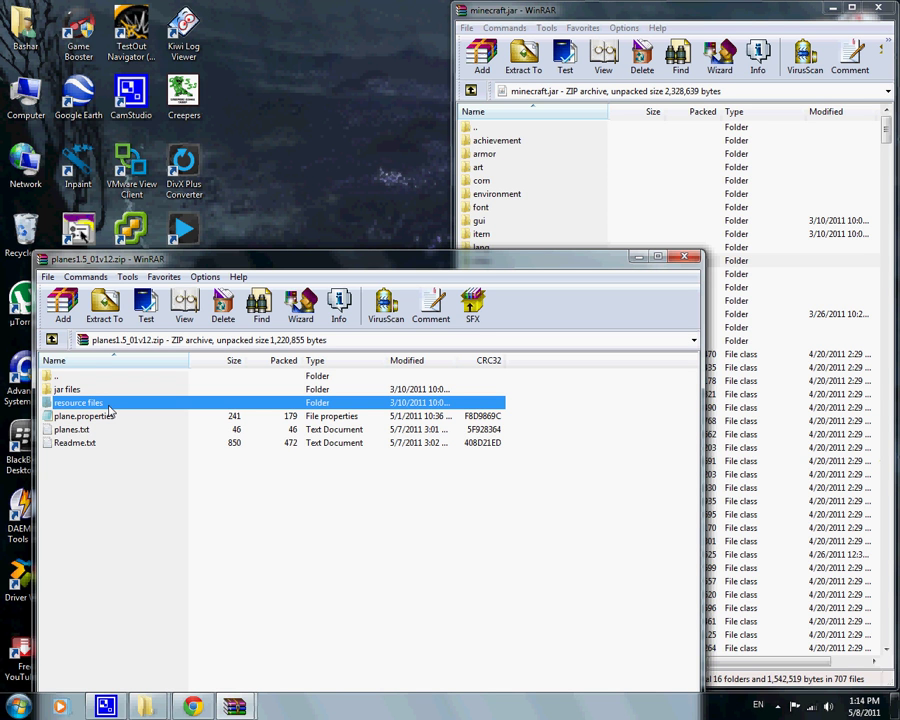
{"action": "double_click", "coordinate": [108, 405]}
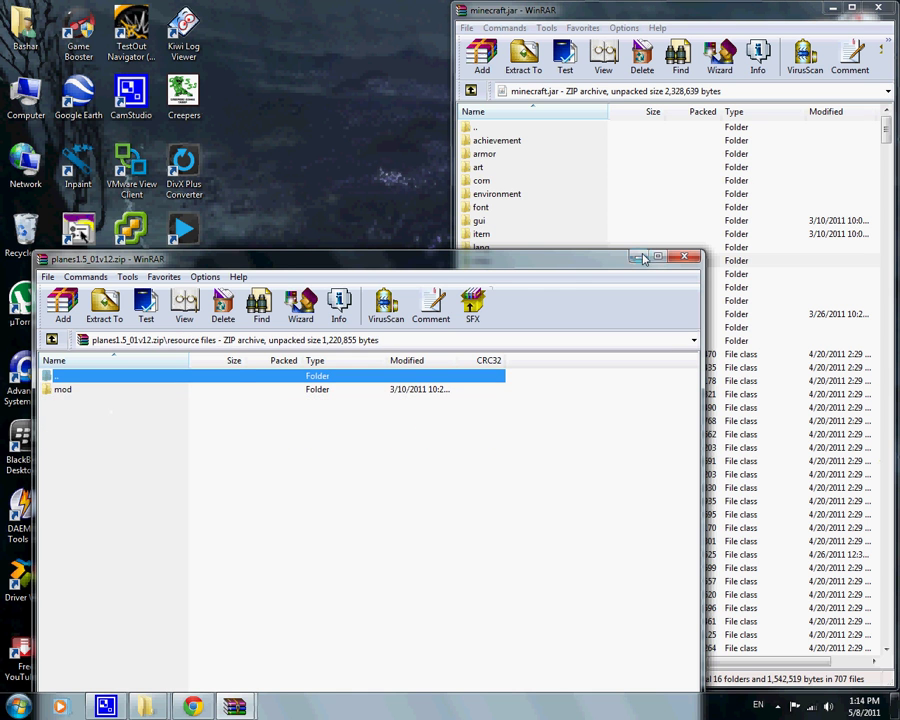
{"action": "left_click", "coordinate": [637, 257]}
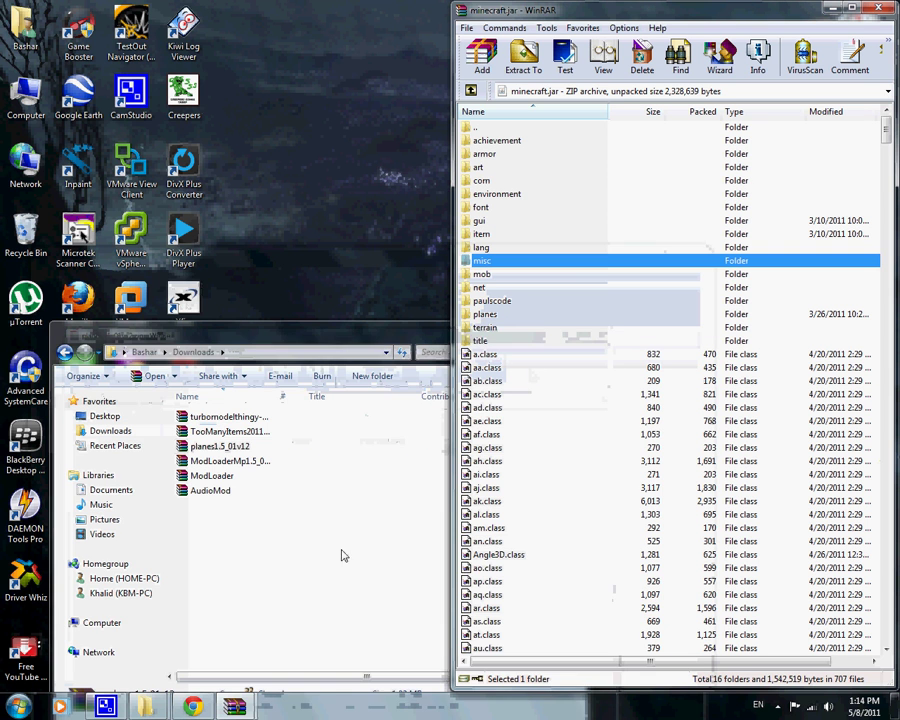
- Minimize the Downloads window and open the resources folder inside .minecraft in Windows Explorer
{"action": "left_click", "coordinate": [399, 332]}
{"action": "left_click", "coordinate": [523, 329]}
{"action": "mouse_move", "coordinate": [150, 704]}
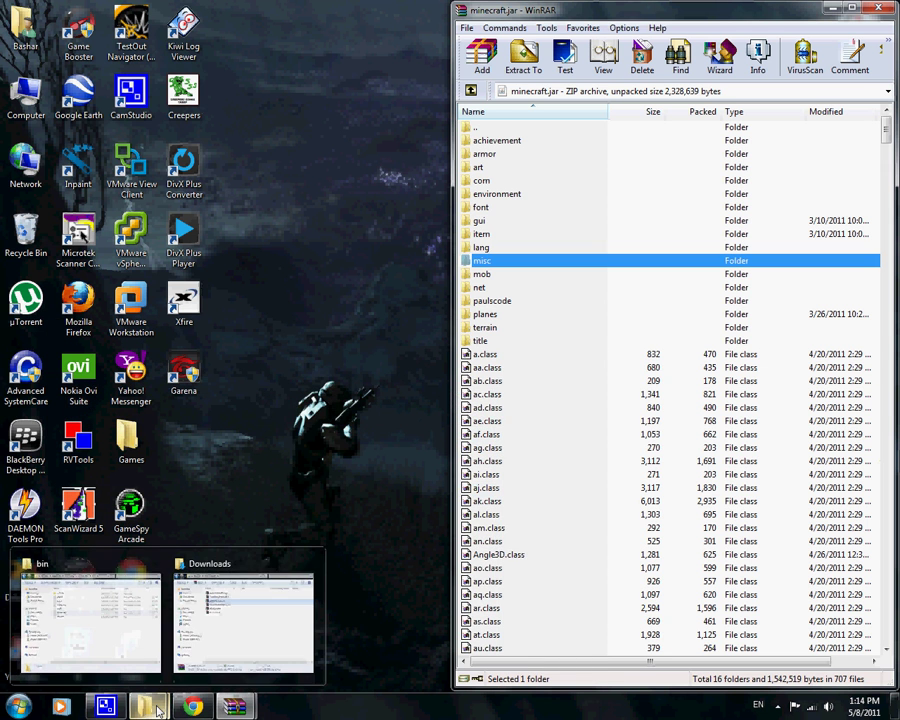
{"action": "left_click", "coordinate": [110, 650]}
{"action": "key", "text": "BackSpace"}
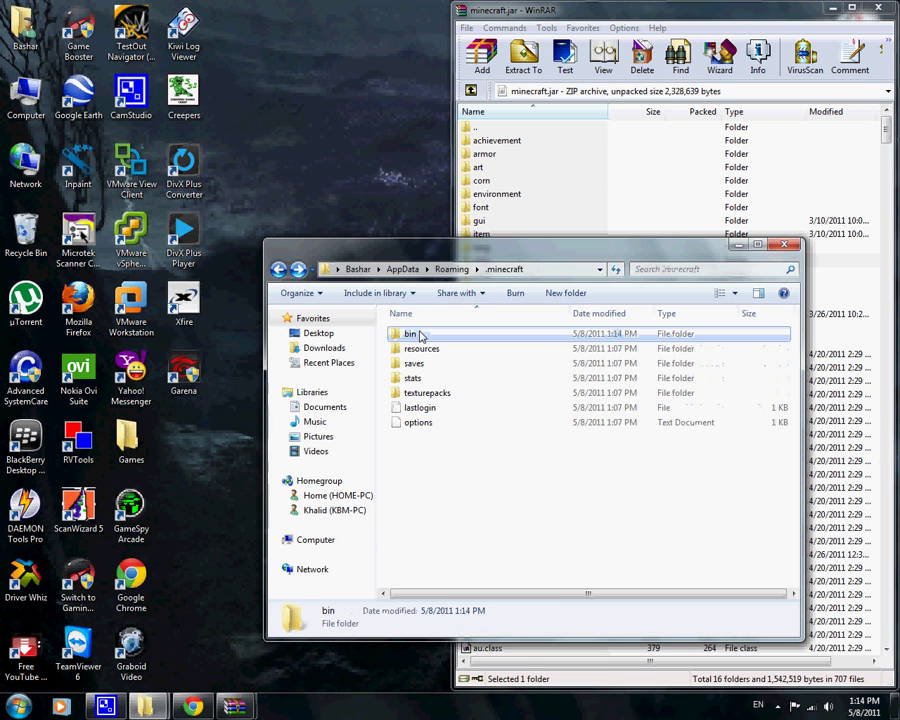
{"action": "double_click", "coordinate": [437, 352]}
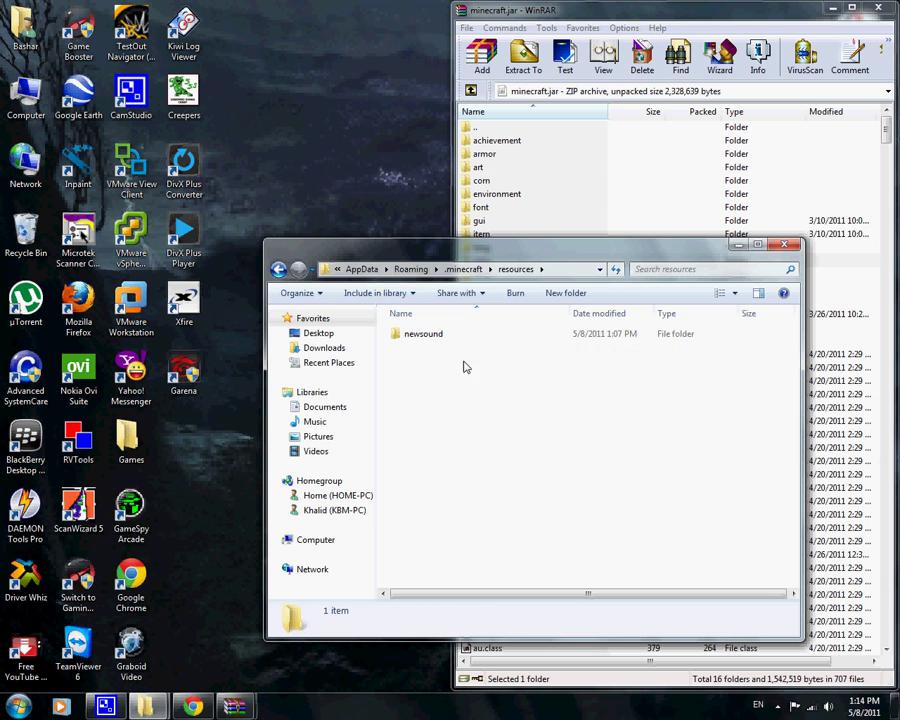
- Copy the mod folder from the planes archive's resource files into the .minecraft resources folder
{"action": "mouse_move", "coordinate": [235, 706]}
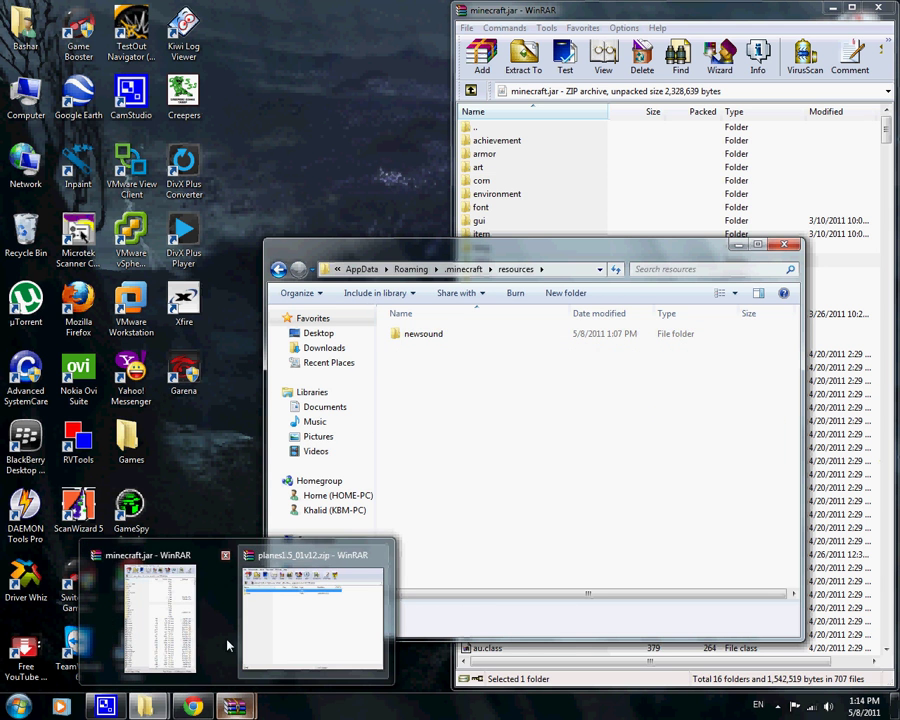
{"action": "left_click", "coordinate": [301, 624]}
{"action": "left_click_drag", "start_coordinate": [460, 255], "coordinate": [669, 484]}
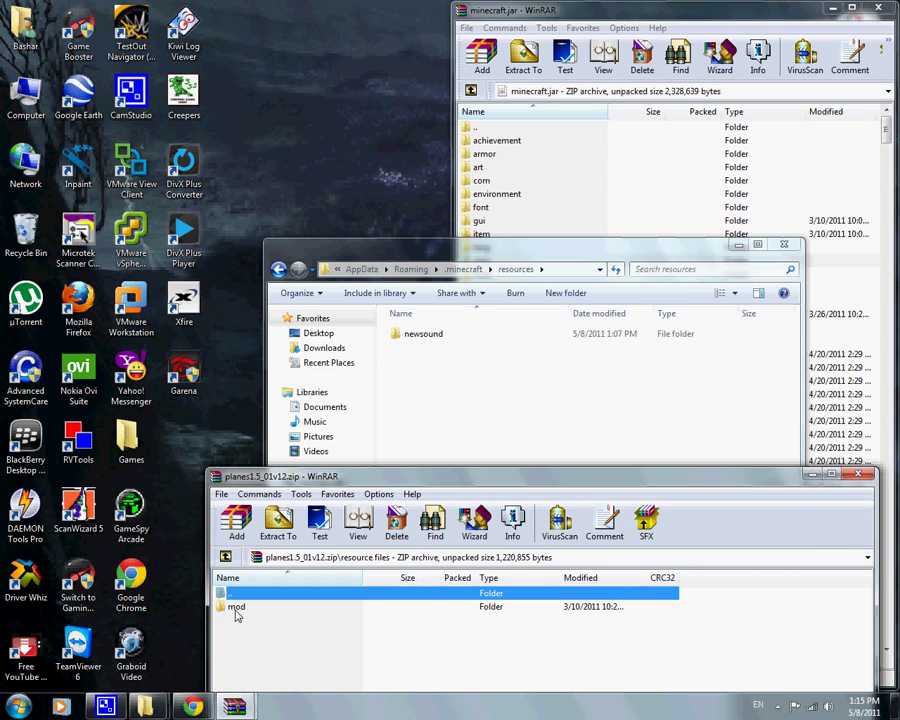
{"action": "left_click_drag", "start_coordinate": [236, 608], "coordinate": [458, 410]}
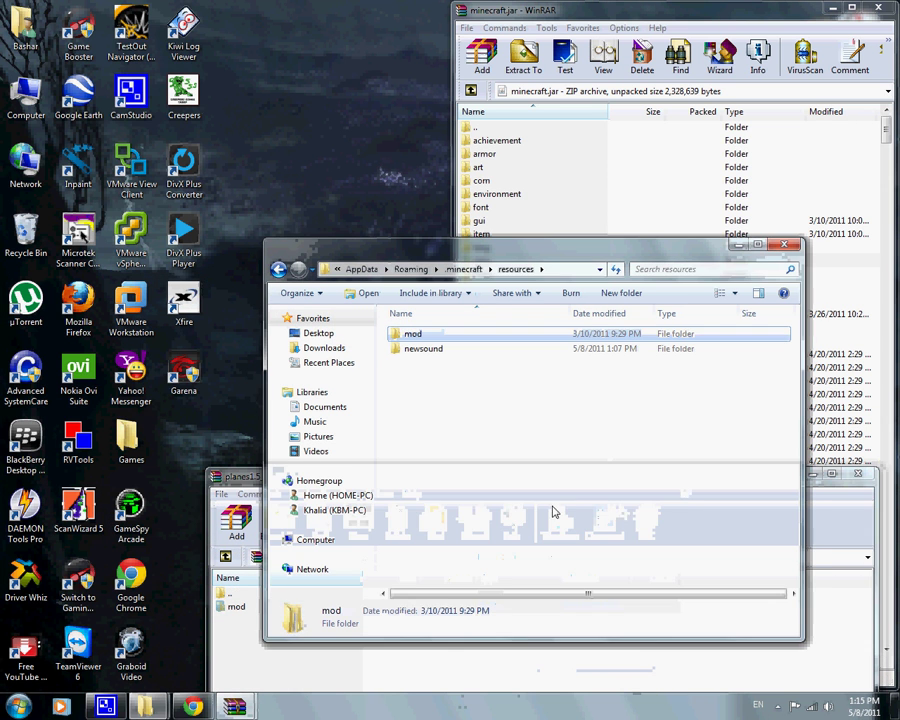
- Copy plane.properties and planes.txt from planes1.5_01v12.zip into the .minecraft folder, and close the planes archive
{"action": "left_click", "coordinate": [281, 271]}
{"action": "left_click", "coordinate": [241, 468]}
{"action": "left_click", "coordinate": [226, 557]}
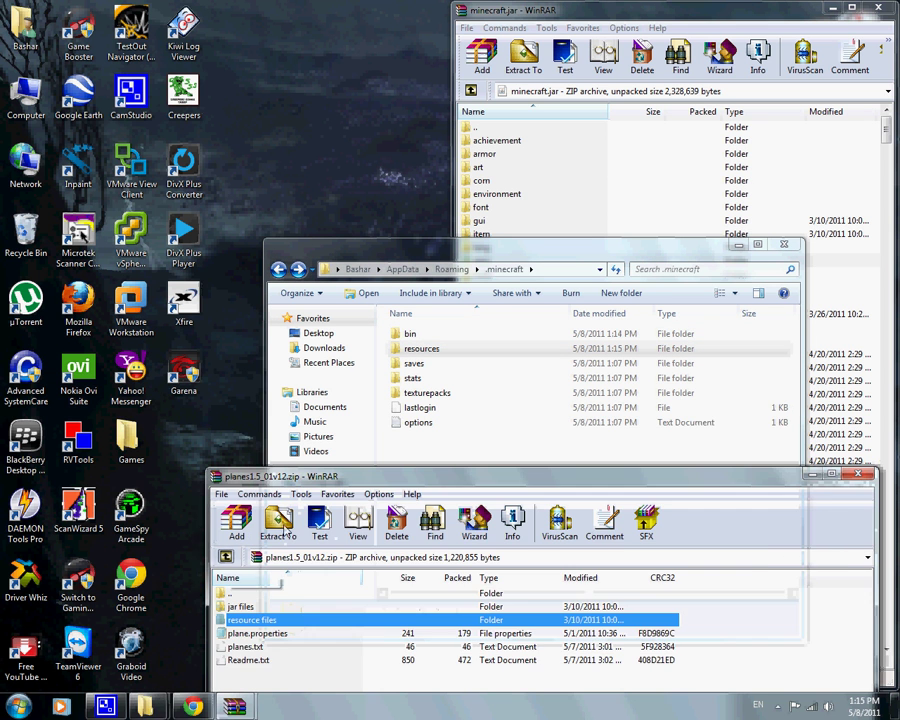
{"action": "left_click_drag", "start_coordinate": [356, 478], "coordinate": [299, 471]}
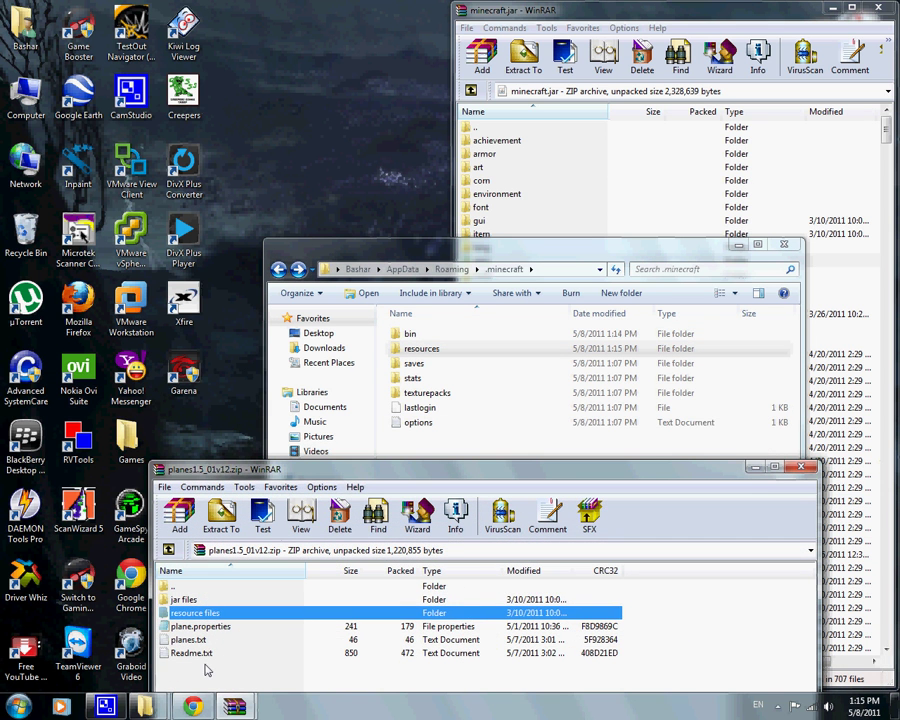
{"action": "left_click", "coordinate": [207, 670]}
{"action": "left_click", "coordinate": [200, 640]}
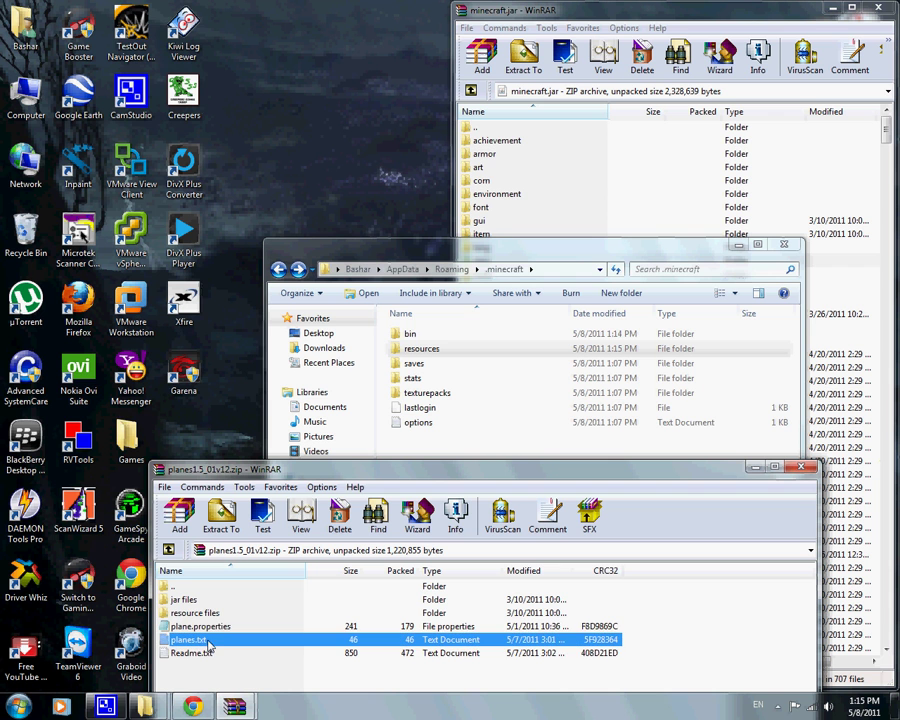
{"action": "left_click", "coordinate": [219, 627], "text": "ctrl"}
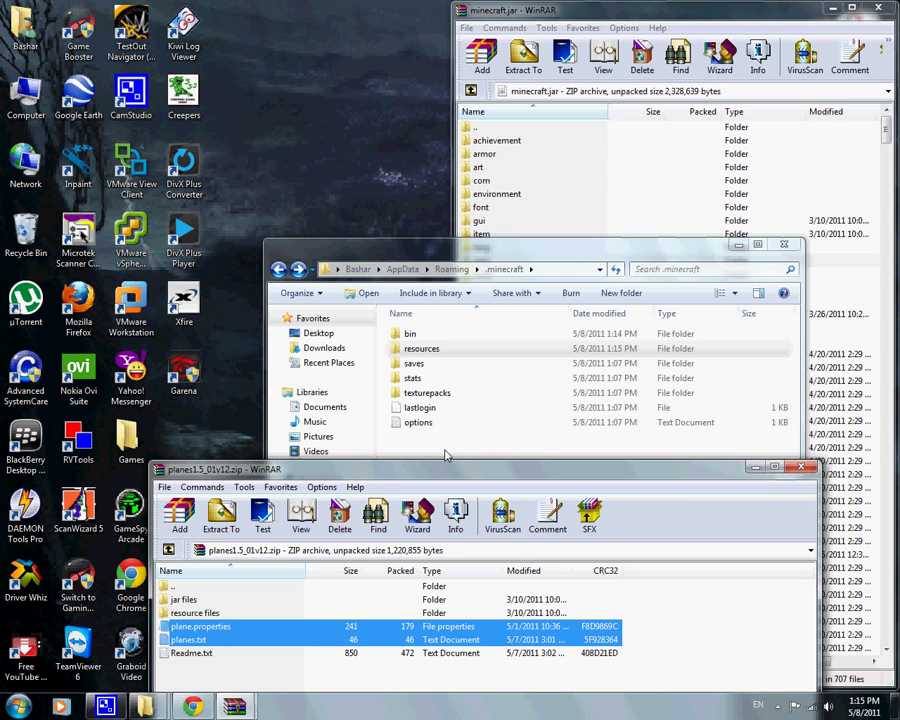
{"action": "left_click_drag", "start_coordinate": [445, 455], "coordinate": [462, 516]}
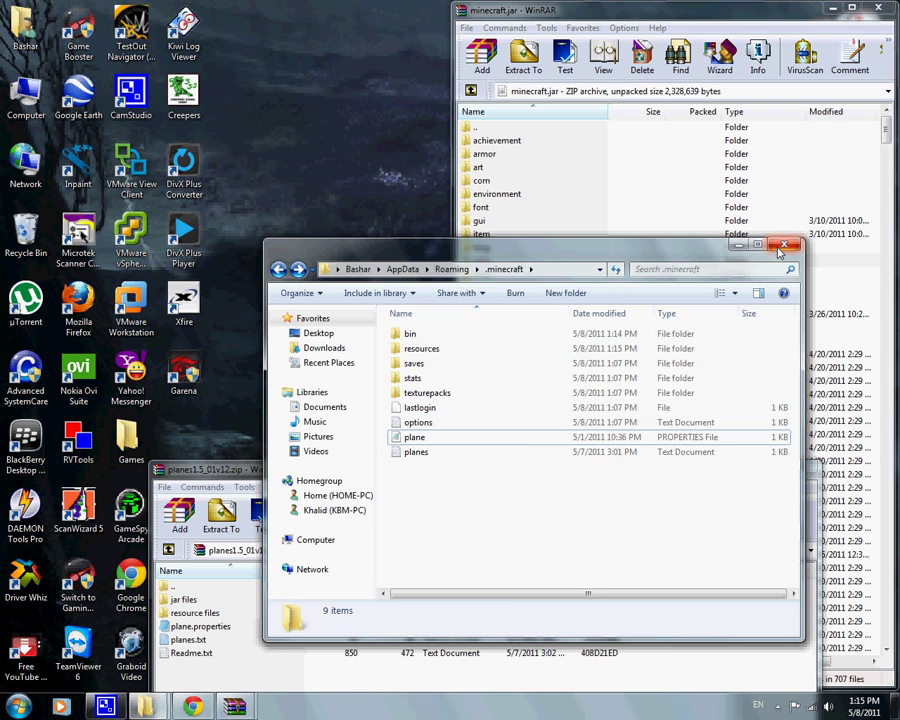
{"action": "left_click", "coordinate": [240, 500]}
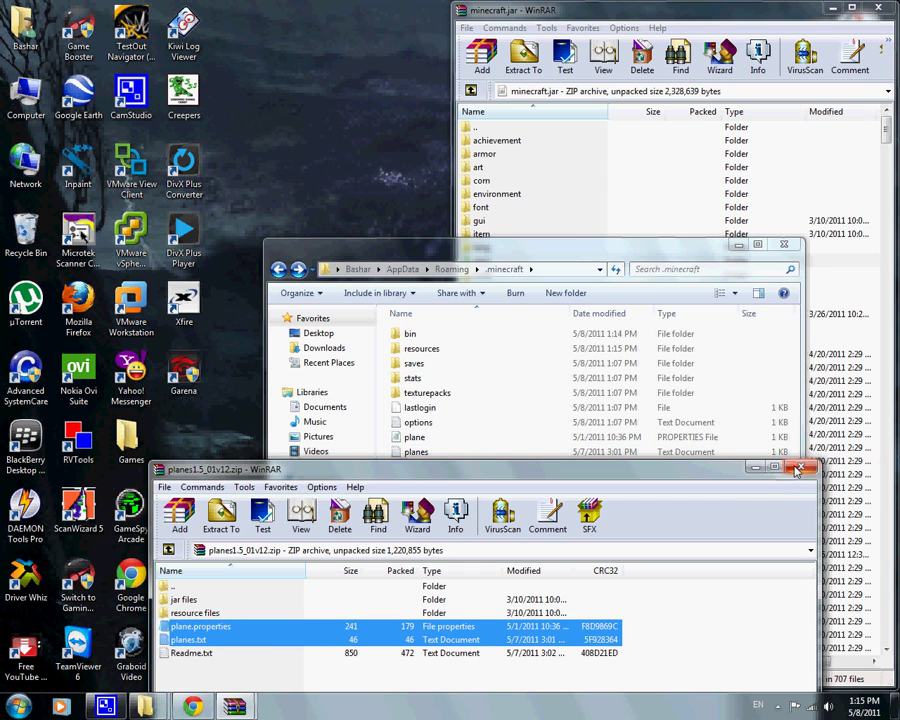
{"action": "left_click", "coordinate": [797, 469]}
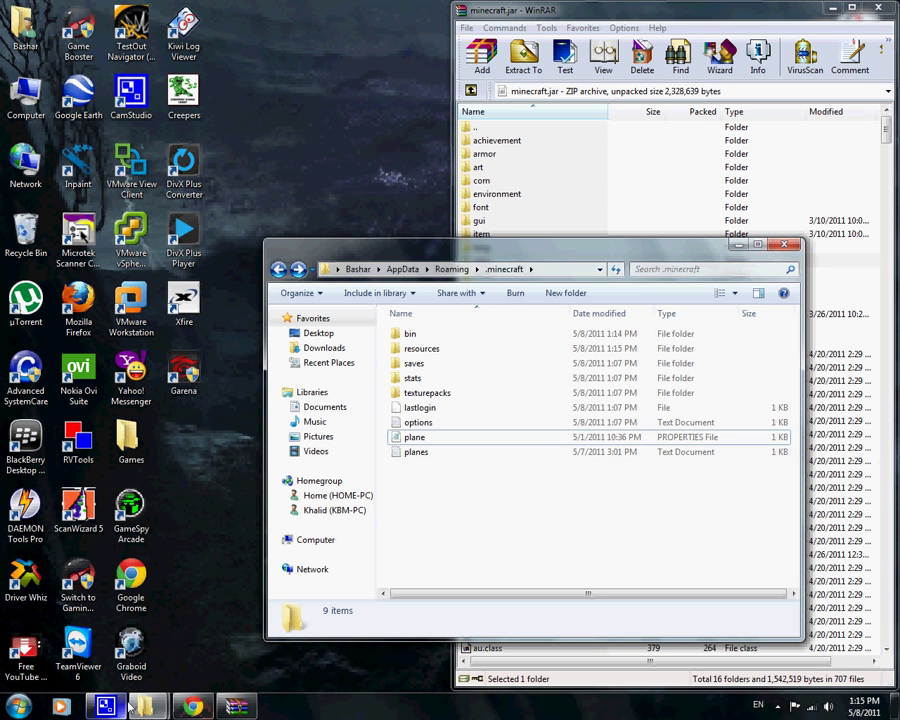
- Add the ibxm and paulscode folders and xe.class from AudioMod.zip to minecraft.jar, and close the AudioMod archive
{"action": "mouse_move", "coordinate": [145, 708]}
{"action": "left_click", "coordinate": [185, 598]}
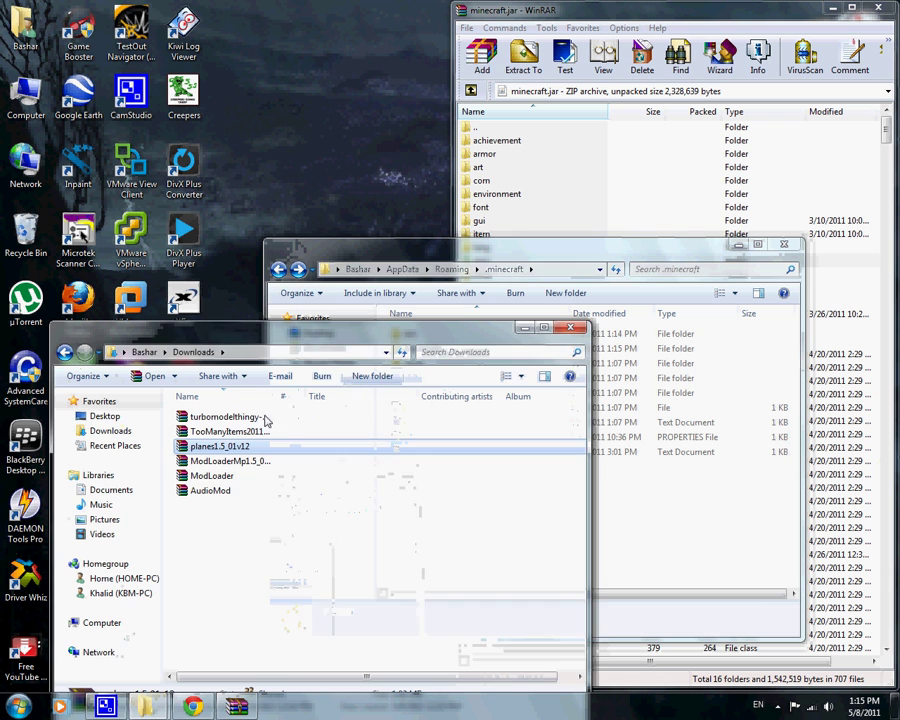
{"action": "double_click", "coordinate": [209, 491]}
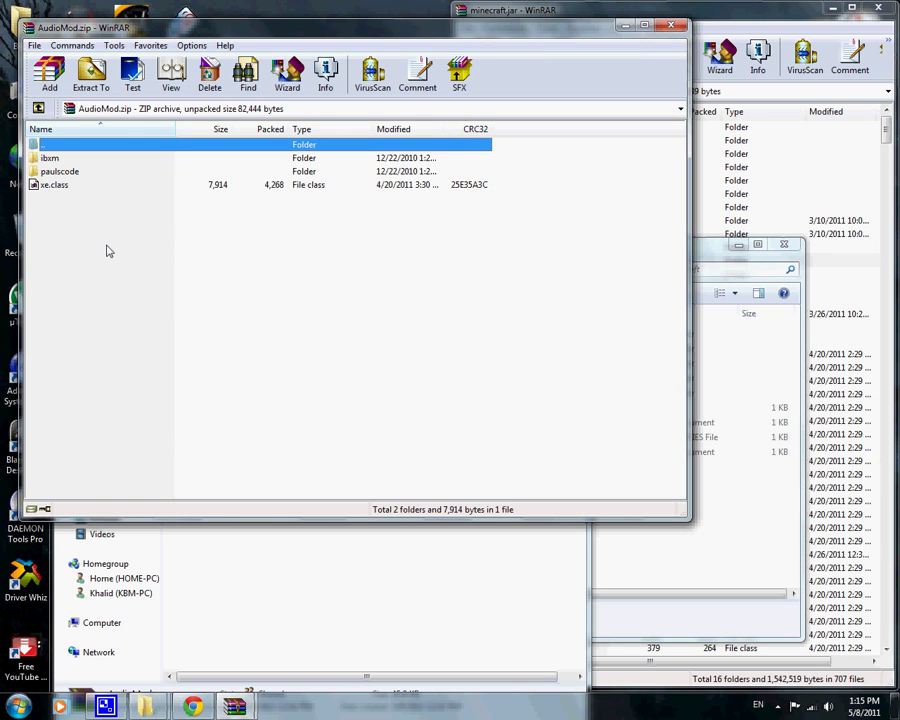
{"action": "key", "text": "ctrl+a"}
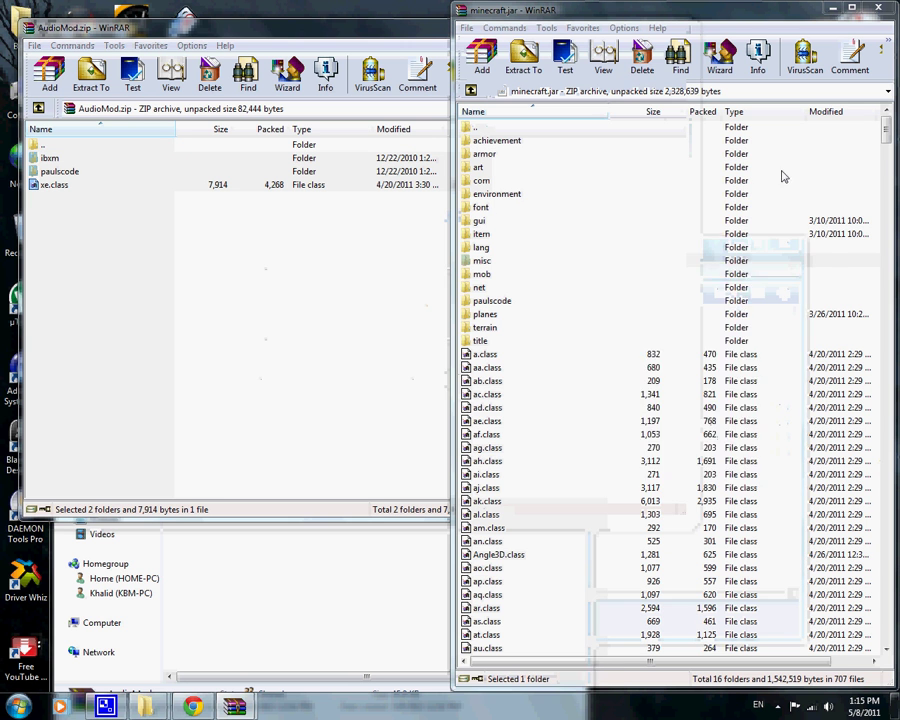
{"action": "left_click_drag", "start_coordinate": [784, 175], "coordinate": [645, 85]}
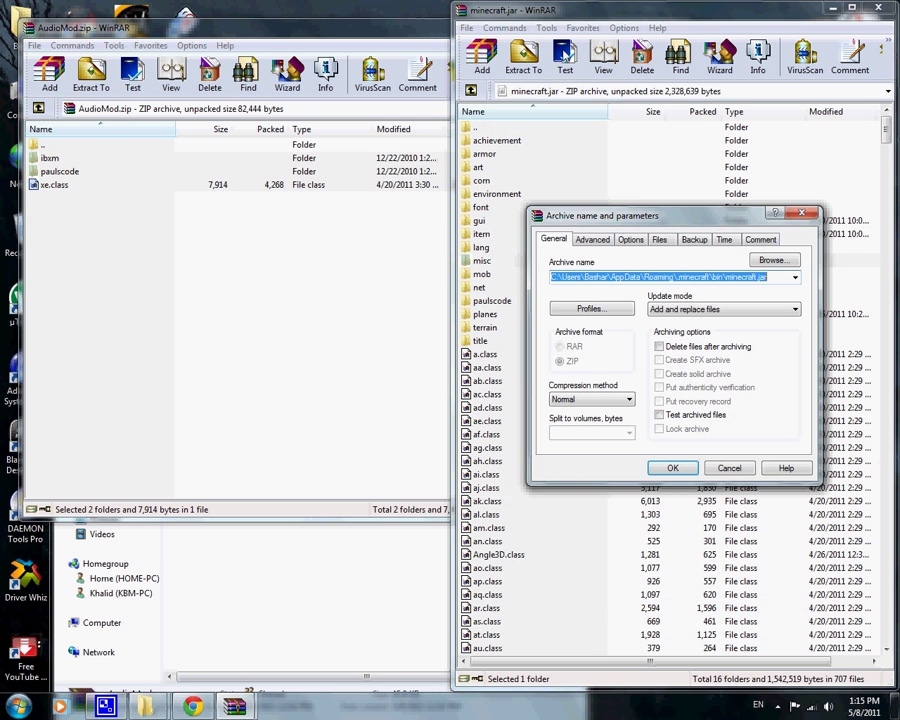
{"action": "left_click", "coordinate": [673, 468]}
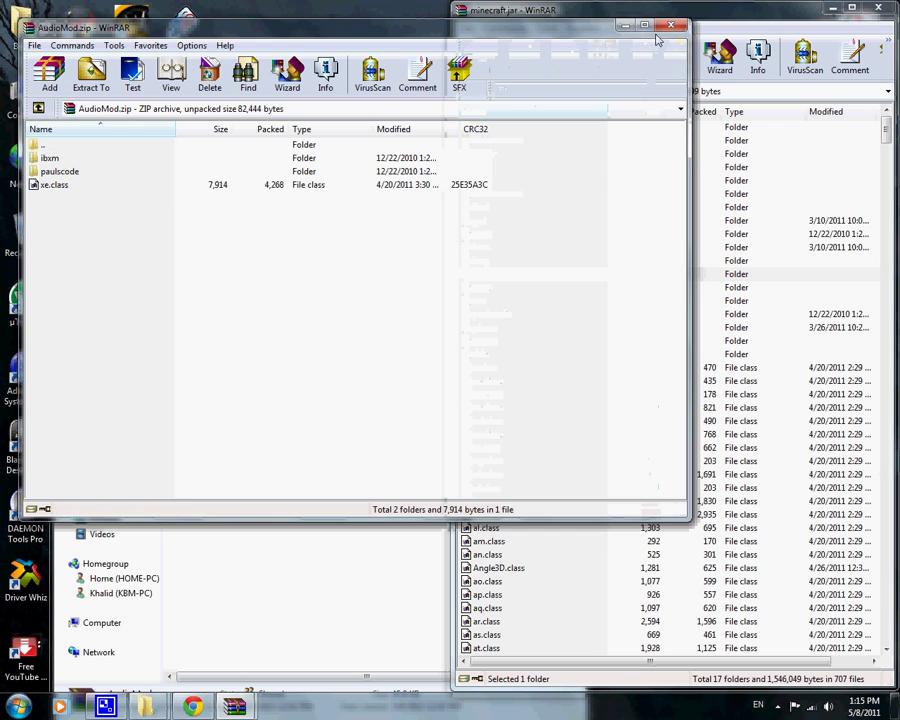
{"action": "left_click", "coordinate": [666, 24]}
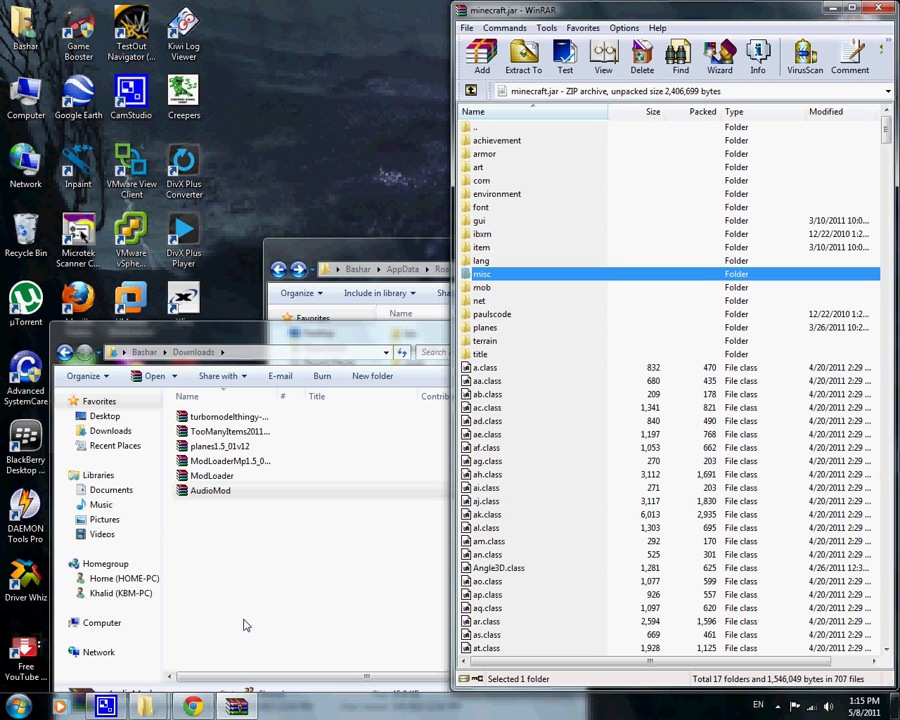
- Add all files except readme.txt from TooManyItems2011_05_04.zip to minecraft.jar, and close the TooManyItems archive
{"action": "double_click", "coordinate": [238, 438]}
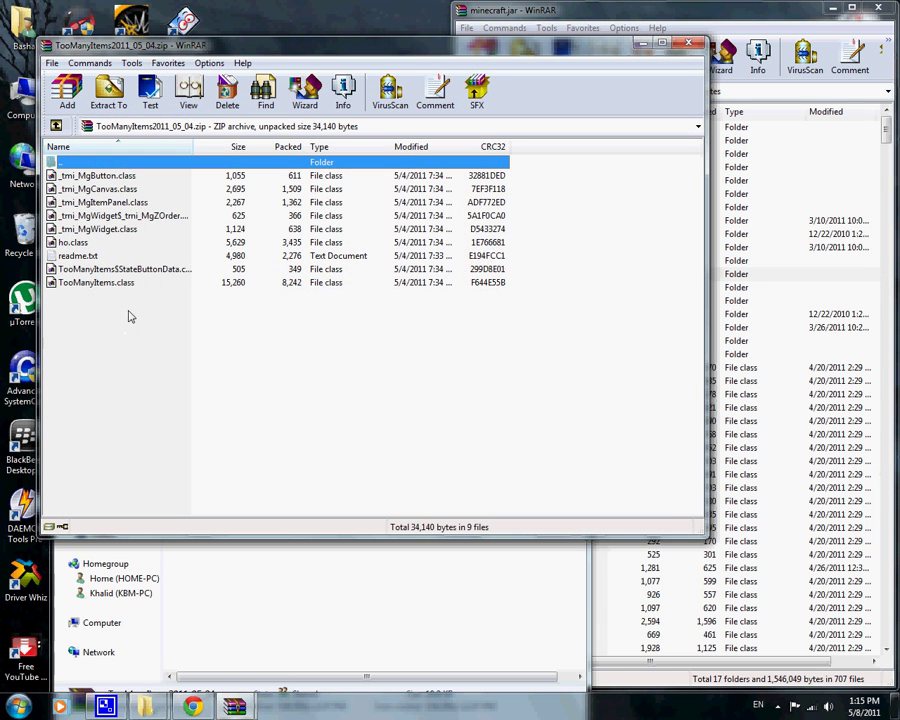
{"action": "left_click", "coordinate": [80, 256]}
{"action": "key", "text": "ctrl+a"}
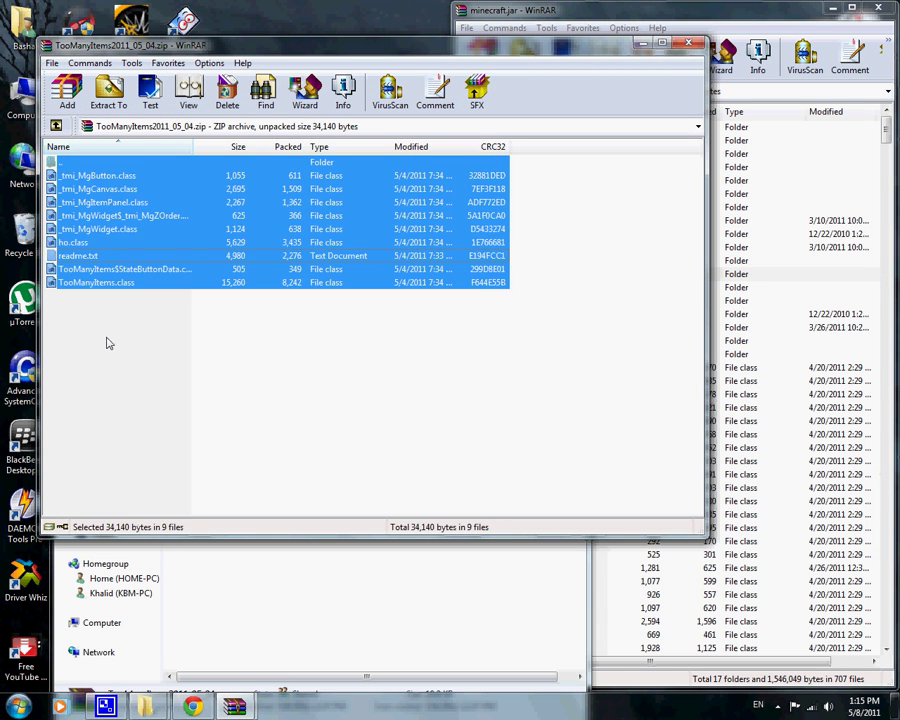
{"action": "left_click", "coordinate": [73, 258], "text": "ctrl"}
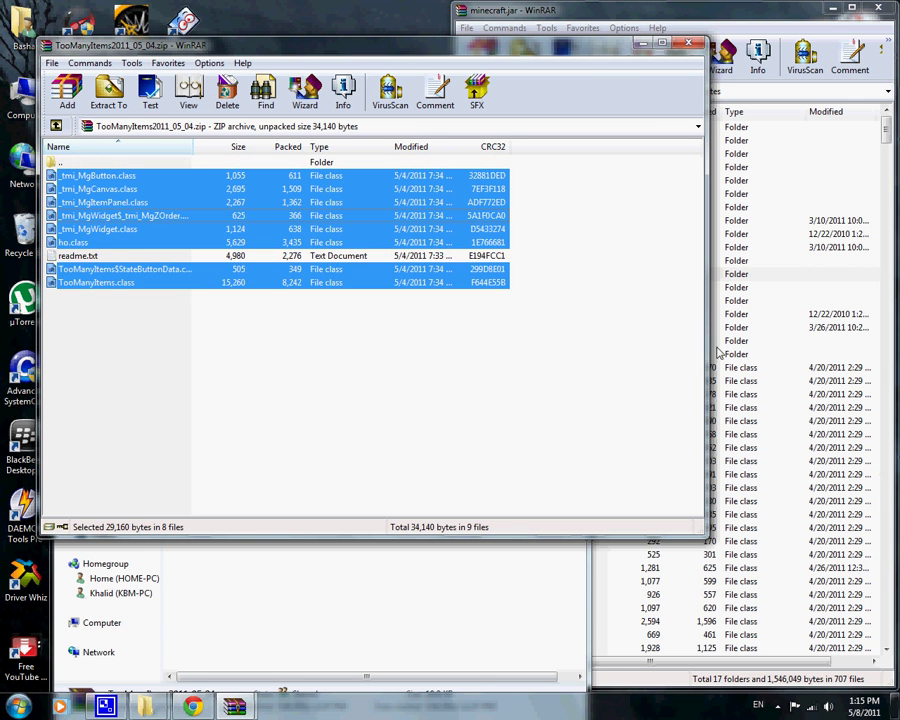
{"action": "left_click_drag", "start_coordinate": [807, 378], "coordinate": [807, 378]}
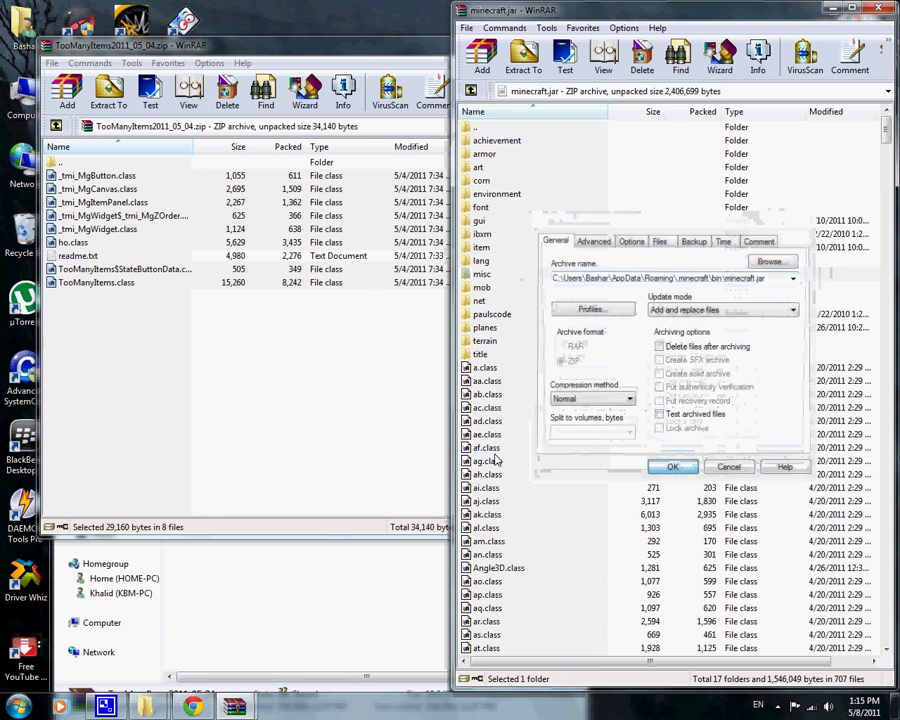
{"action": "left_click", "coordinate": [673, 463]}
{"action": "left_click", "coordinate": [687, 44]}
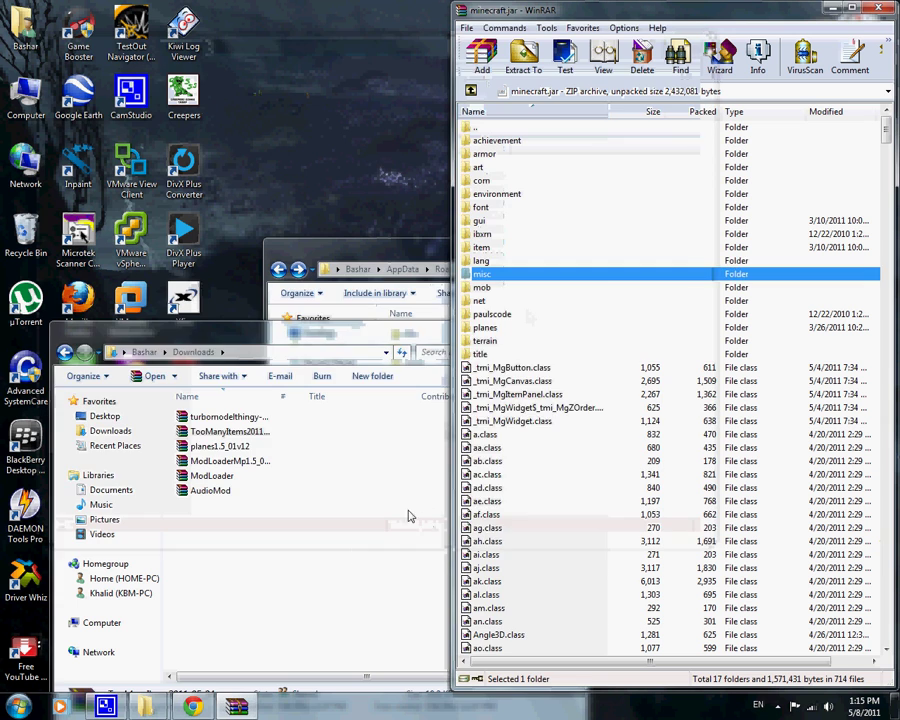
- Close the Downloads folder window and the minecraft.jar archive
{"action": "left_click", "coordinate": [354, 553]}
{"action": "left_click", "coordinate": [570, 327]}
{"action": "left_click", "coordinate": [481, 273]}
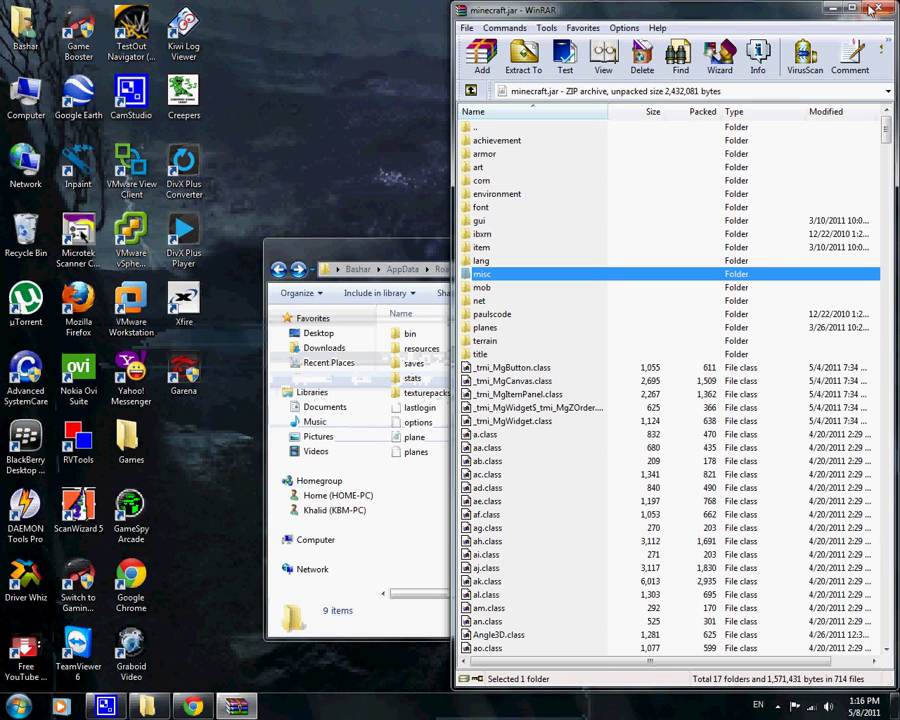
{"action": "left_click", "coordinate": [873, 9]}
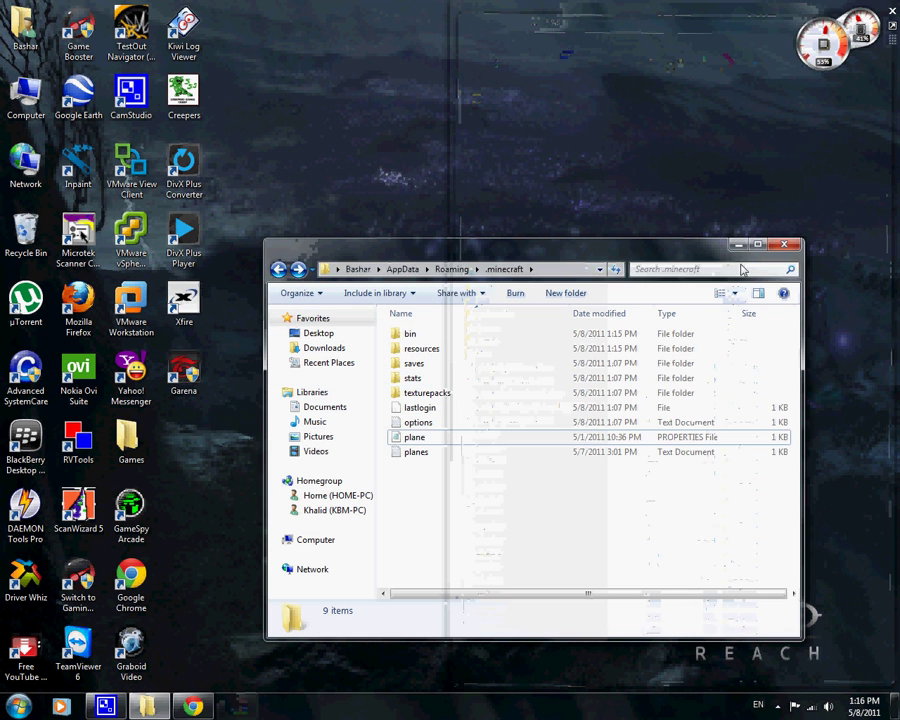
- Launch Minecraft from the desktop's Games folder and log in with the account password
{"action": "left_click", "coordinate": [790, 244]}
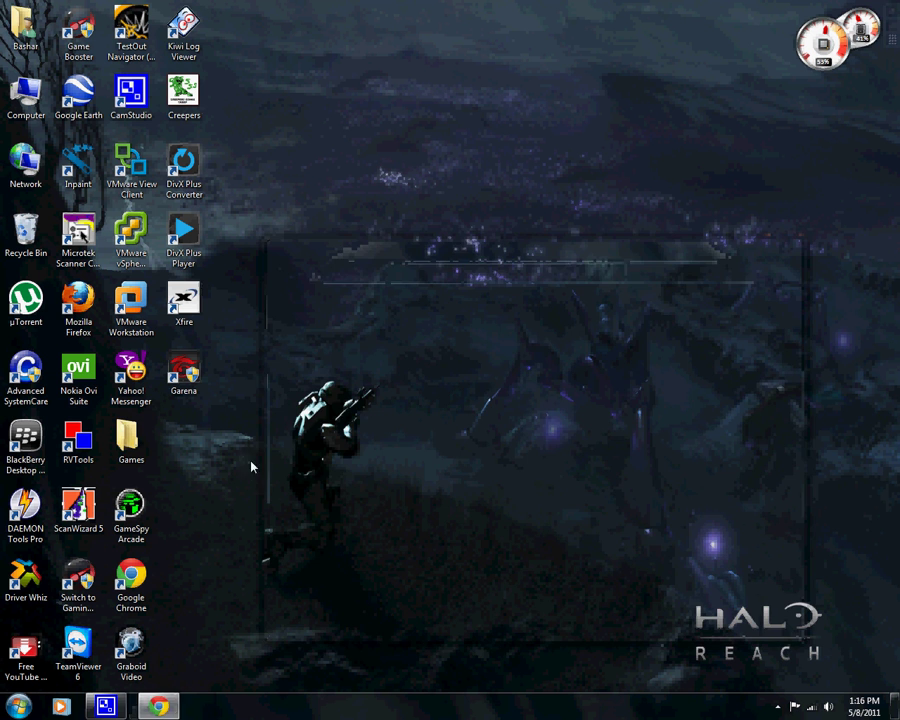
{"action": "double_click", "coordinate": [124, 437]}
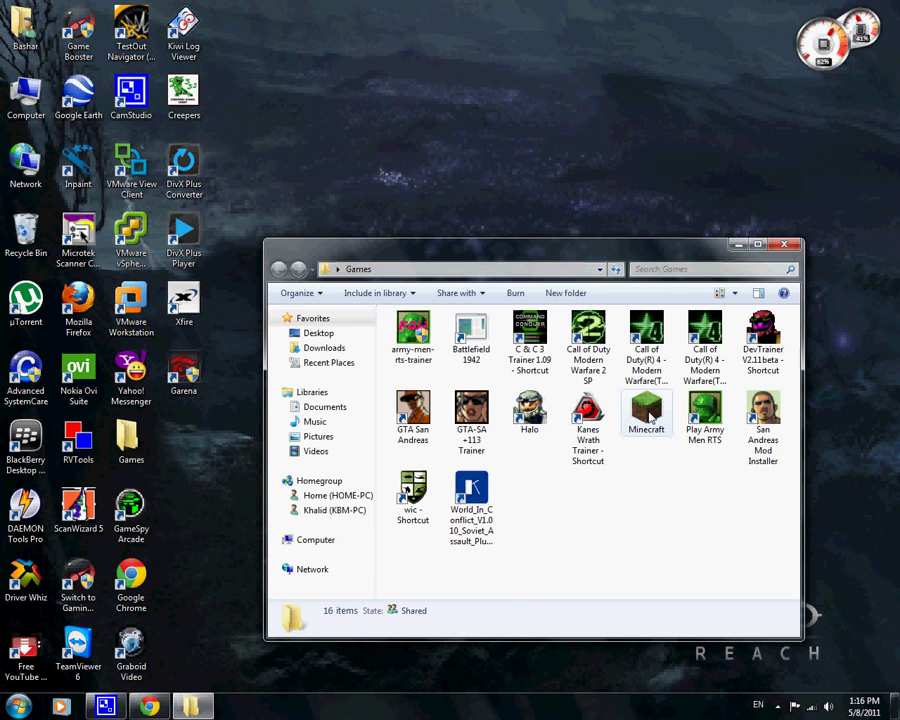
{"action": "left_click", "coordinate": [648, 424]}
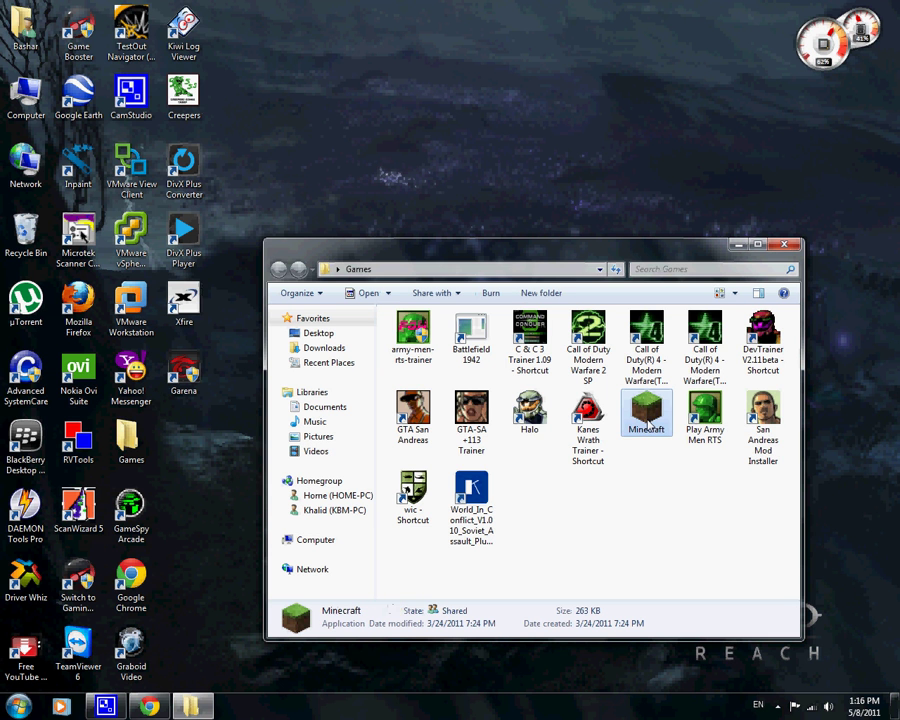
{"action": "double_click", "coordinate": [645, 424]}
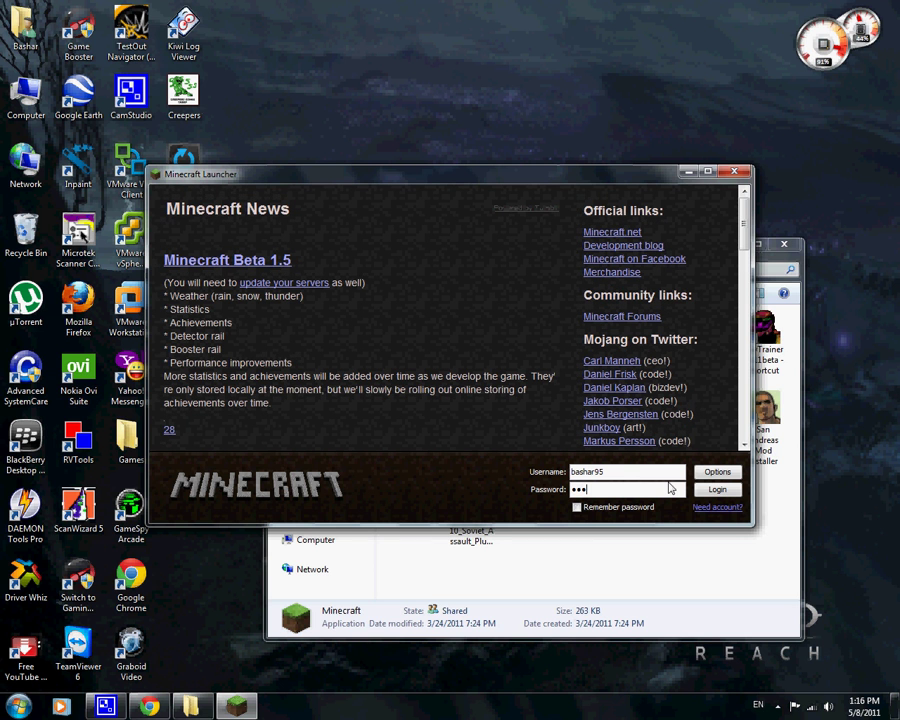
{"action": "key", "text": "Return"}
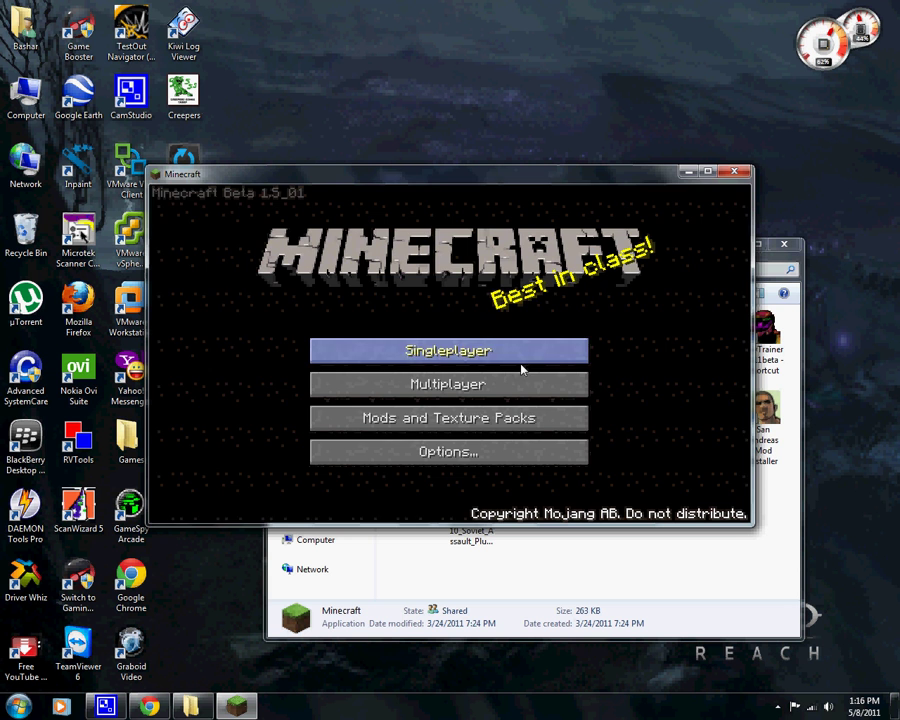
- Create a new singleplayer world named New World with a random seed
{"action": "left_click", "coordinate": [481, 368]}
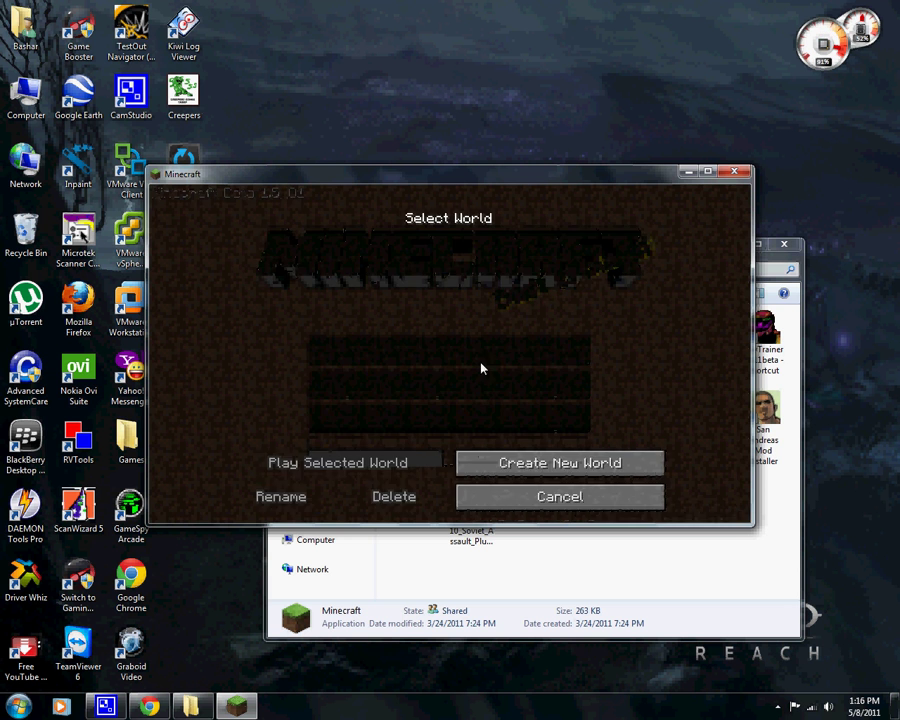
{"action": "left_click", "coordinate": [498, 462]}
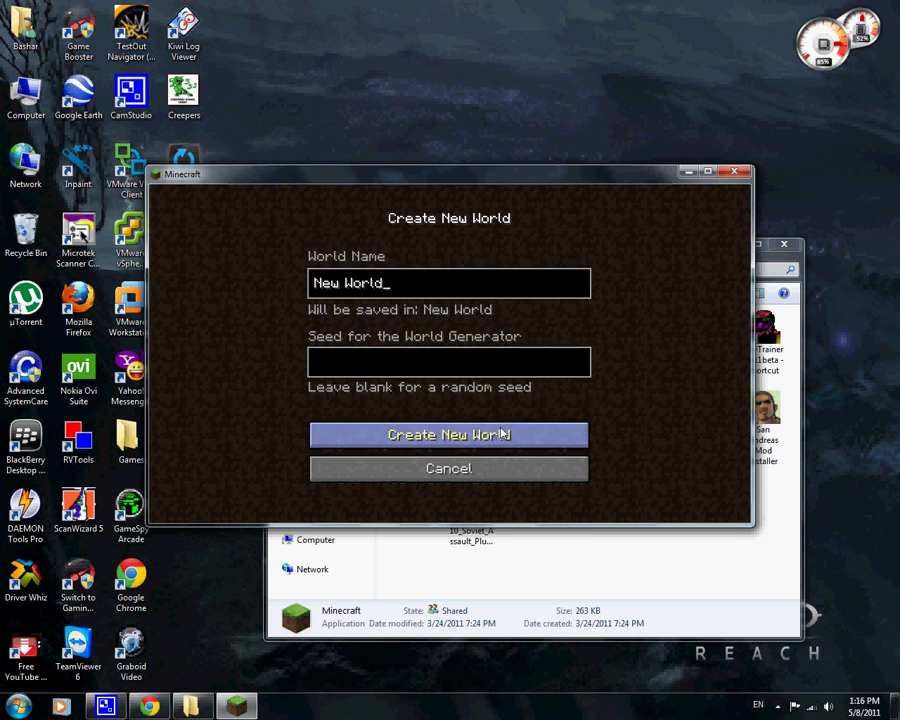
{"action": "left_click", "coordinate": [500, 433]}
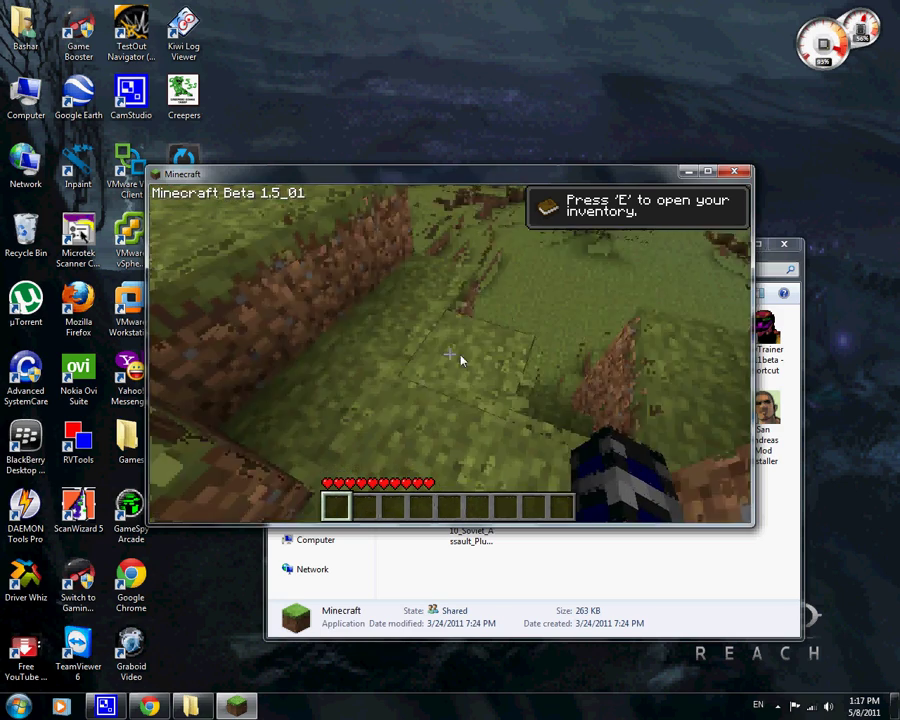
- Walk down from the dirt slopes to the open, flat grass in the valley
{"action": "key", "text": "w"}
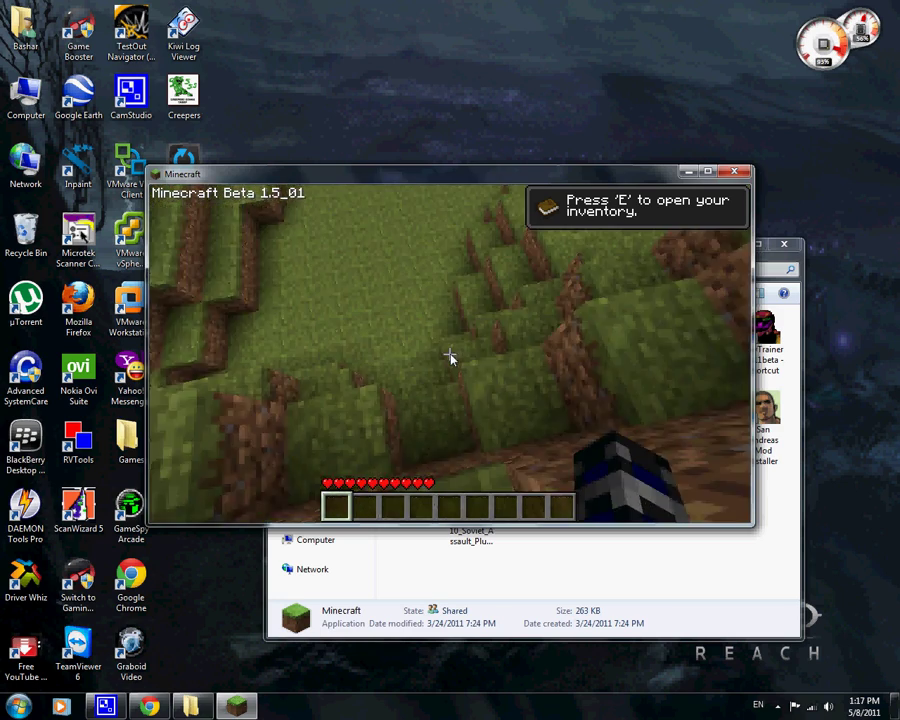
{"action": "key", "text": "w"}
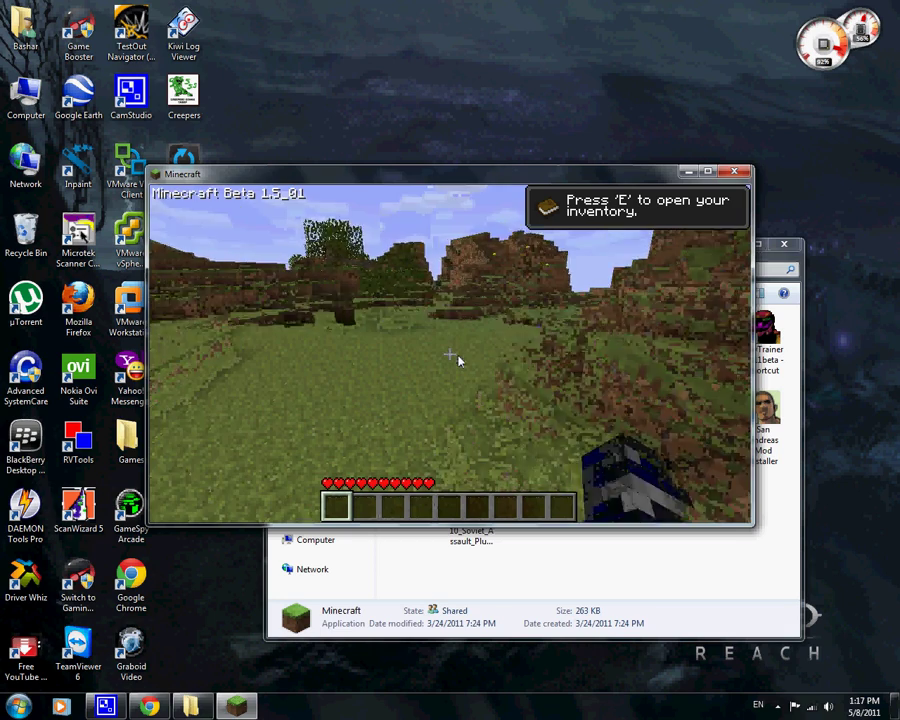
{"action": "key", "text": "w"}
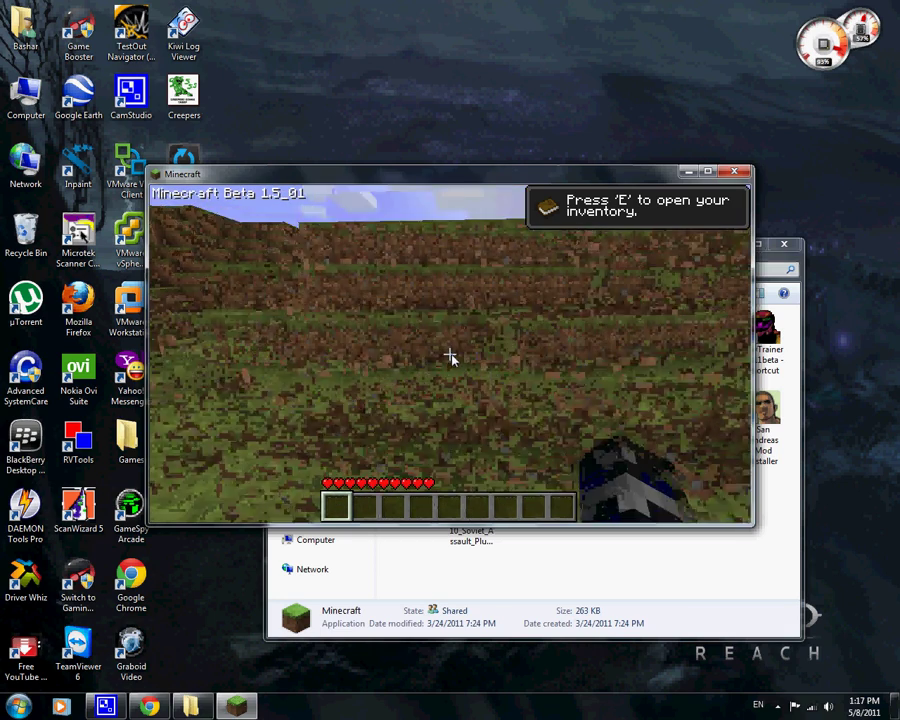
{"action": "key", "text": "w"}
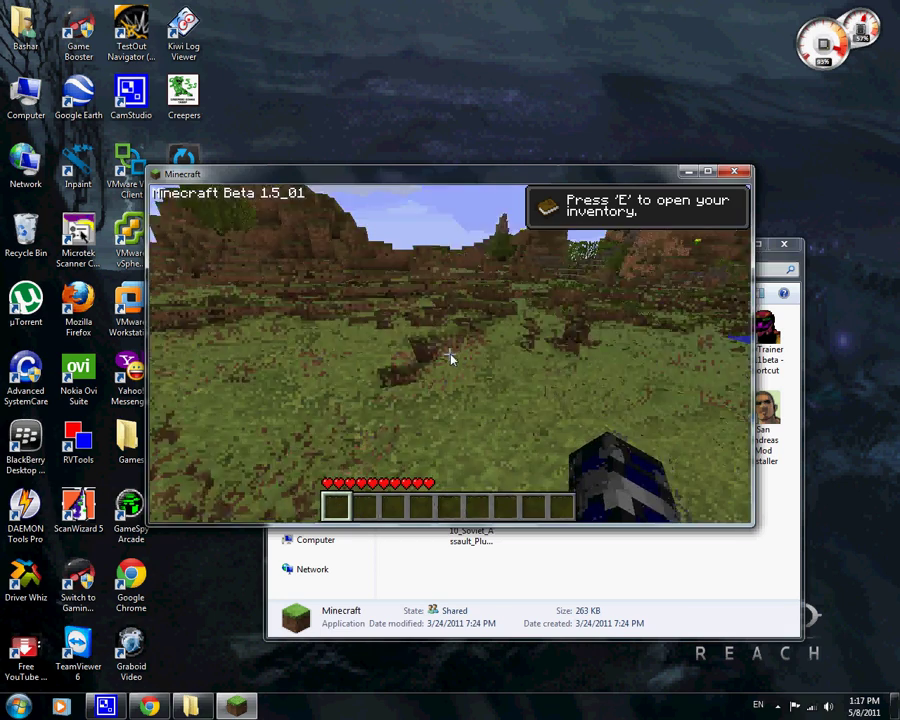
{"action": "key", "text": "w"}
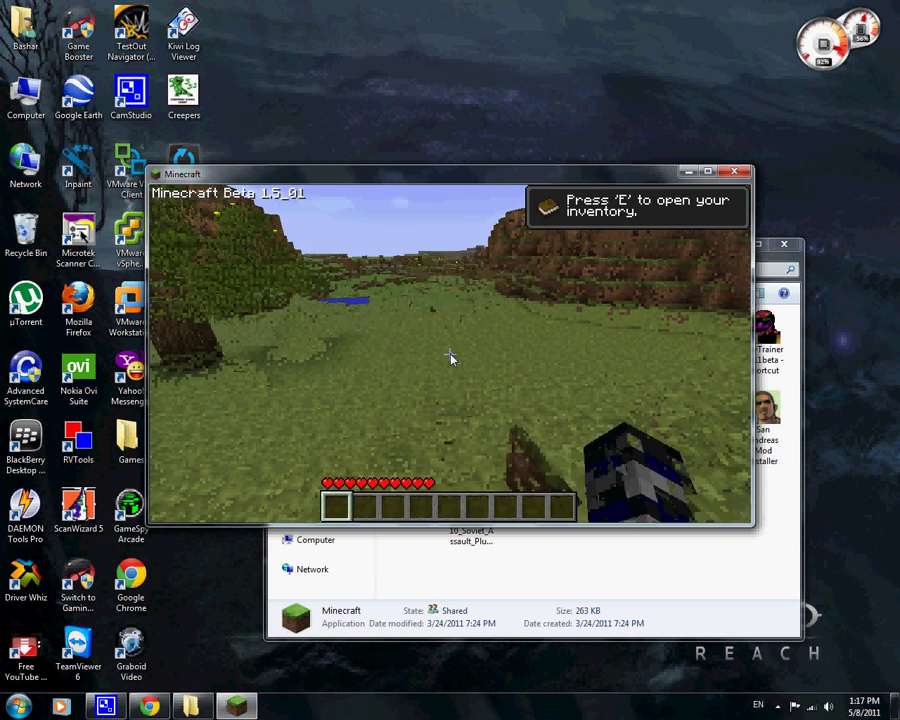
{"action": "key", "text": "w"}
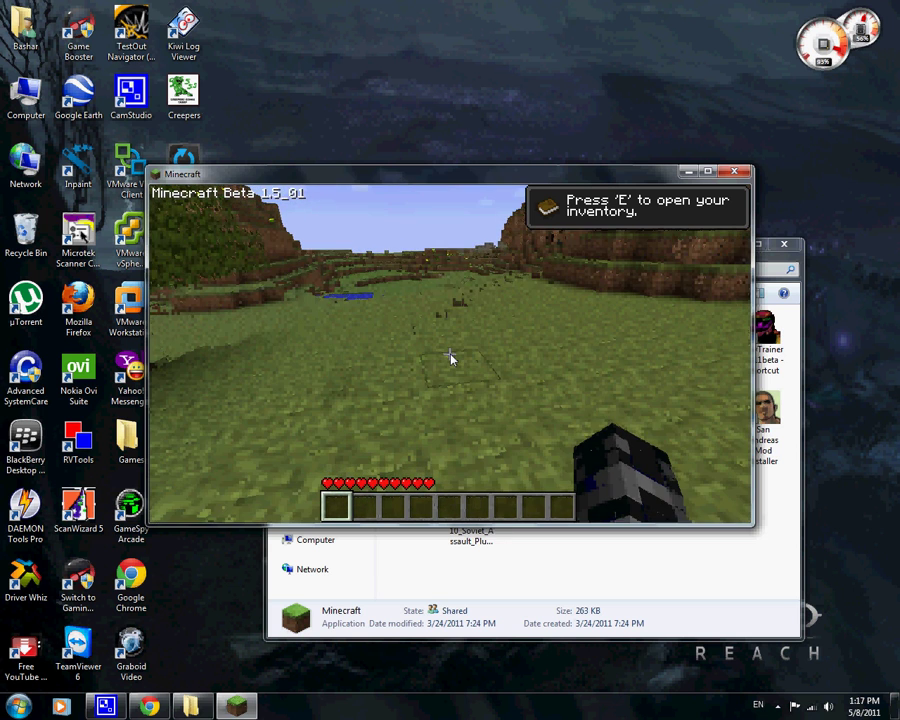
- Add a stack of 64 coal and a Fokker Dr.1 to the inventory from the TooManyItems list
{"action": "key", "text": "e"}
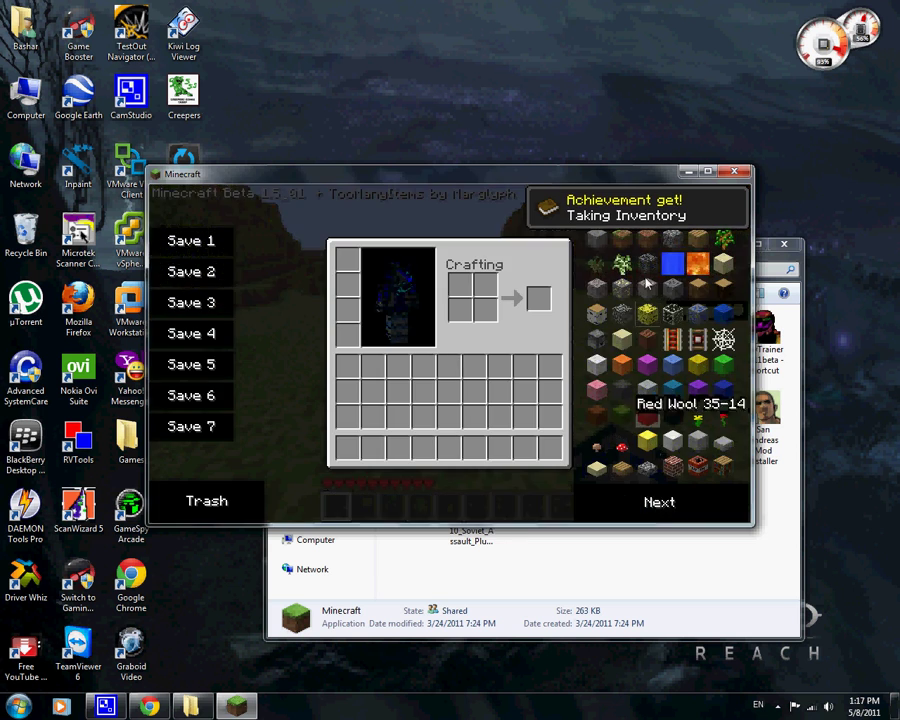
{"action": "left_click", "coordinate": [713, 504]}
{"action": "left_click", "coordinate": [671, 415]}
{"action": "left_click", "coordinate": [686, 507]}
{"action": "left_click", "coordinate": [686, 507]}
{"action": "left_click", "coordinate": [686, 507]}
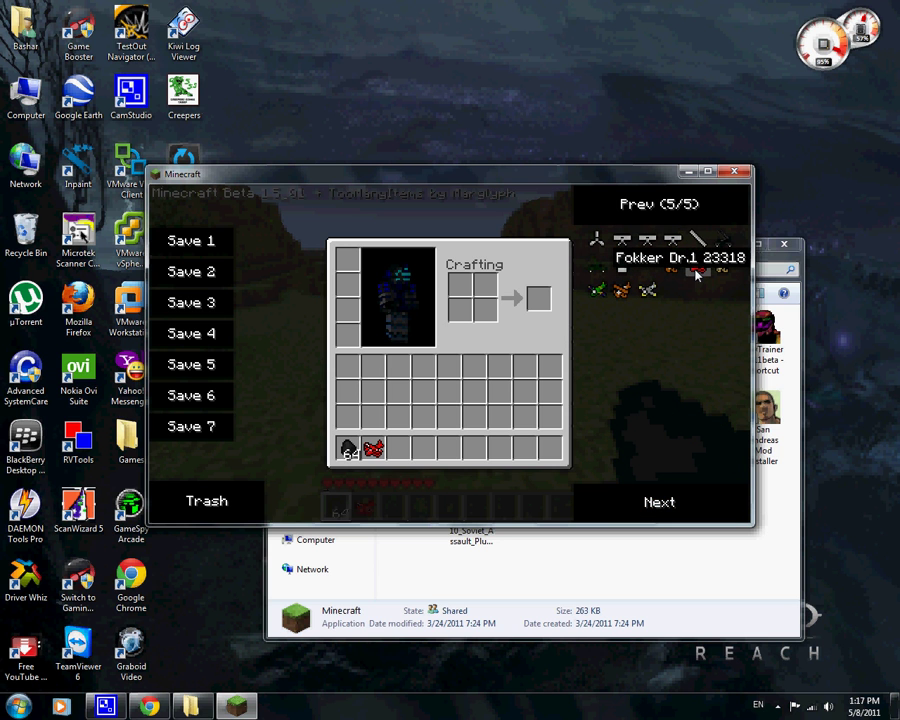
{"action": "key", "text": "e"}
- Place the Fokker Dr.1 on the flat grass and board it
{"action": "key", "text": "2"}
{"action": "mouse_move", "coordinate": [450, 358]}
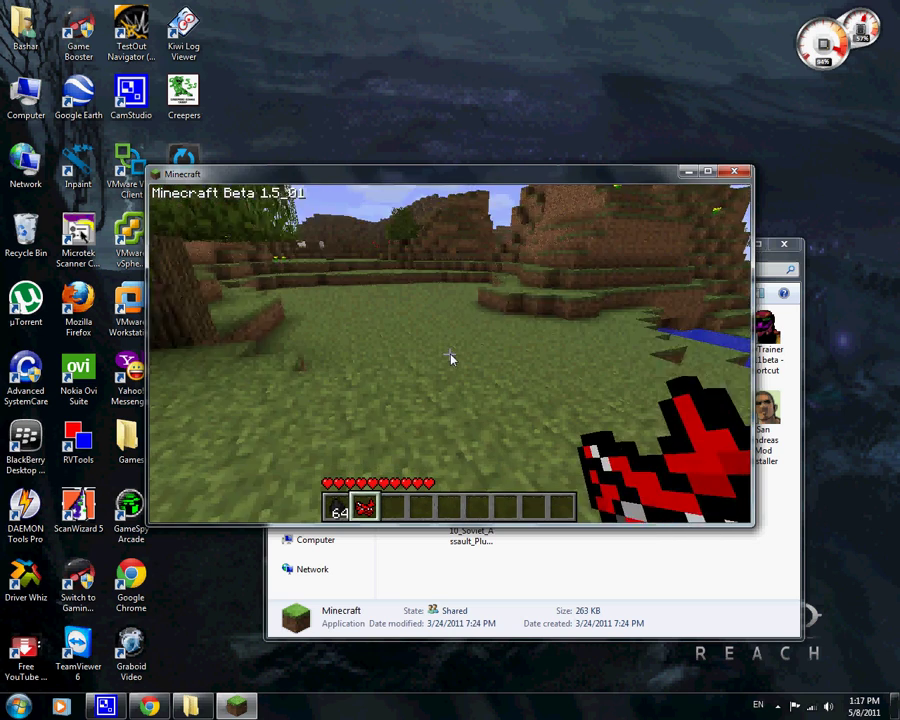
{"action": "key", "text": "w"}
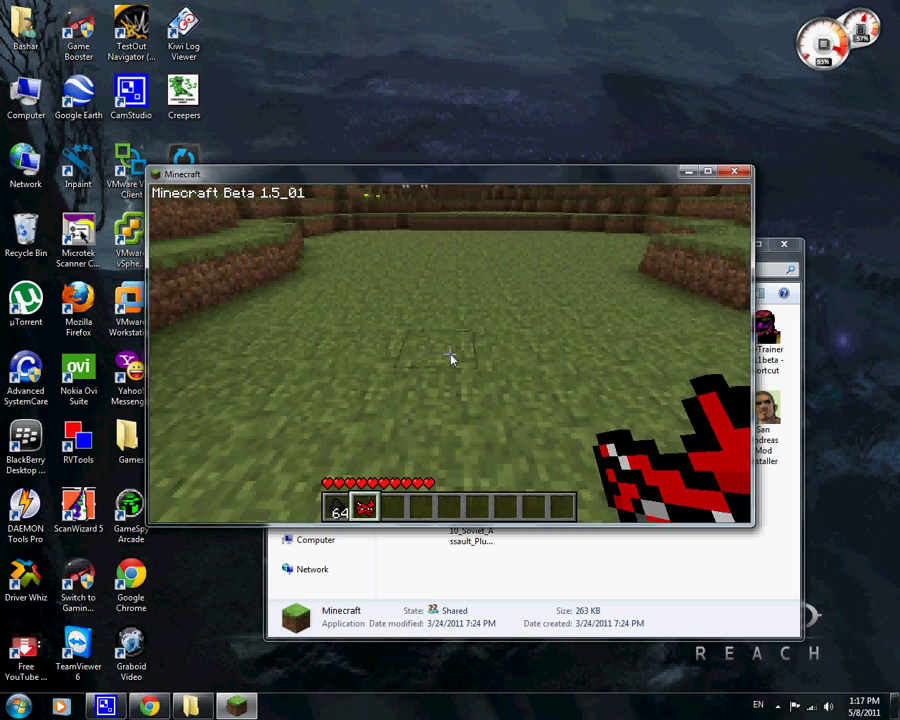
{"action": "right_click", "coordinate": [450, 358]}
{"action": "right_click", "coordinate": [450, 358]}
{"action": "mouse_move", "coordinate": [450, 358]}
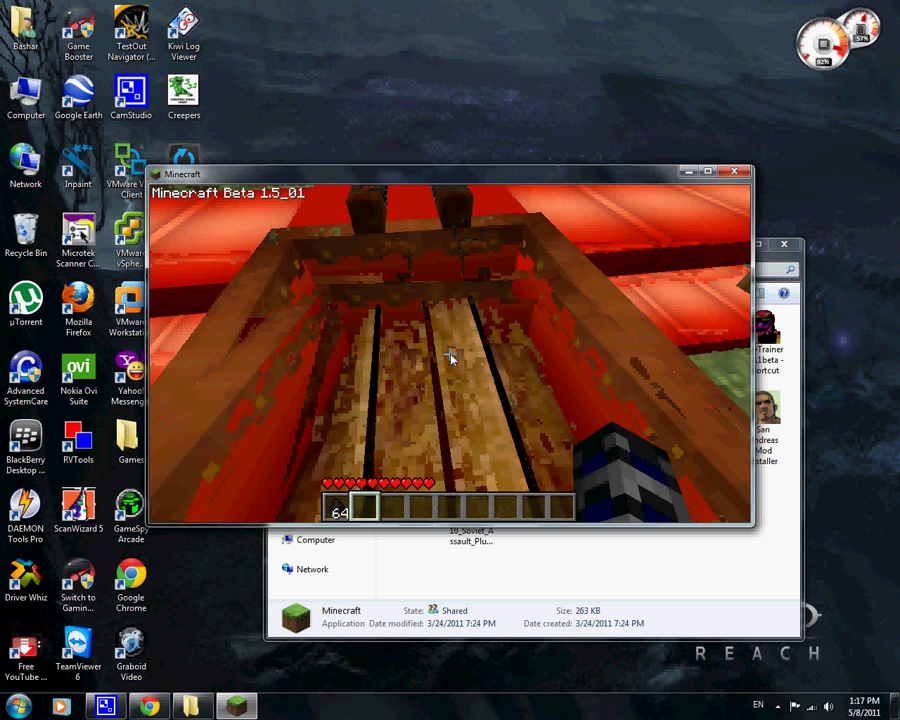
- Load the coal into the Fokker Dr.1's fuel slot and try to take off across the grass
{"action": "key", "text": "e"}
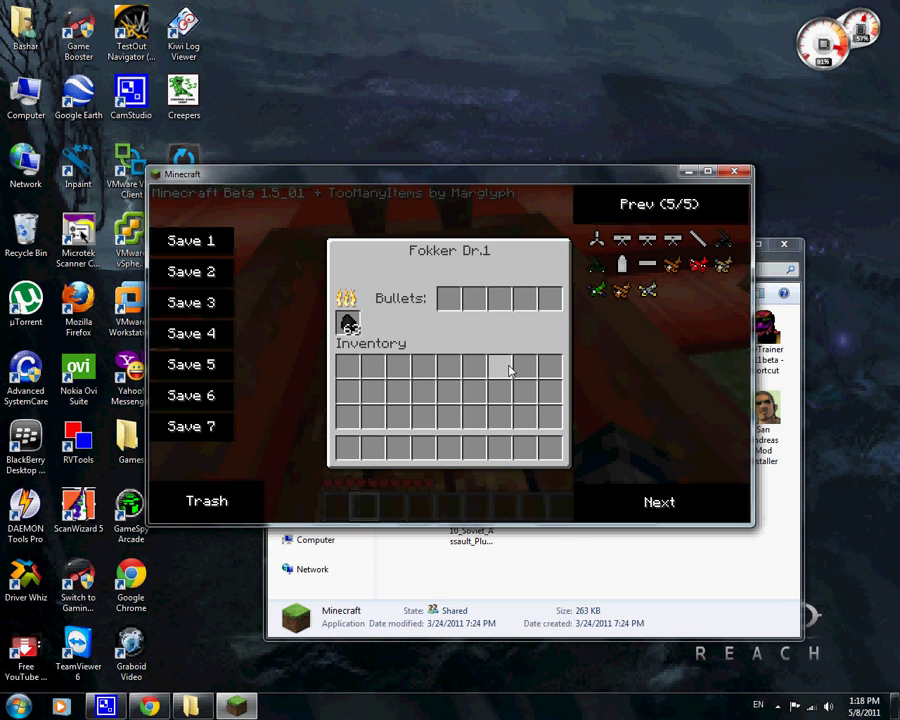
{"action": "key", "text": "e"}
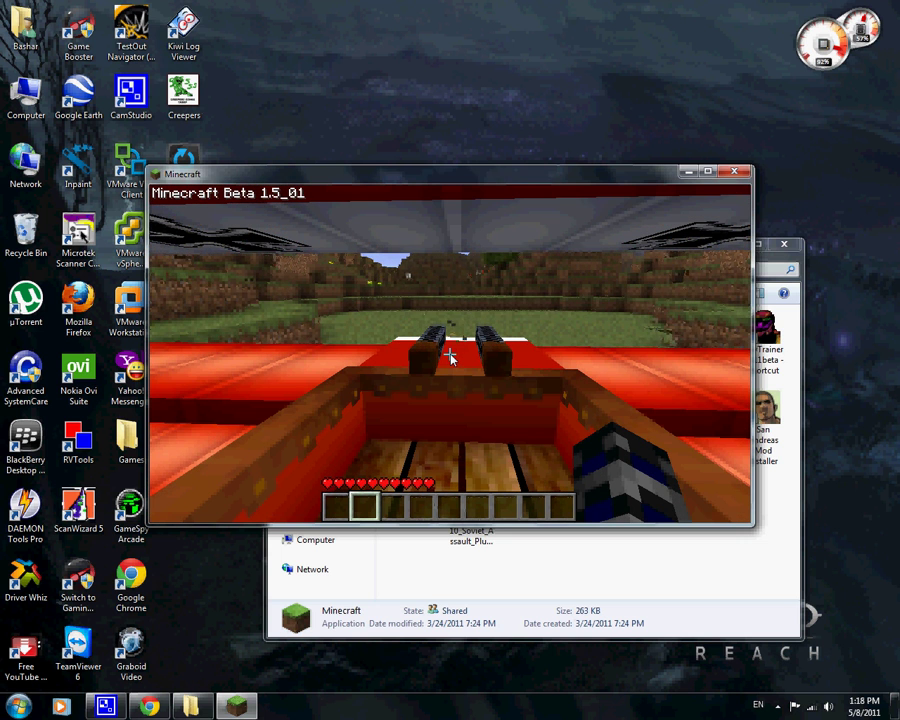
{"action": "key", "text": "w"}
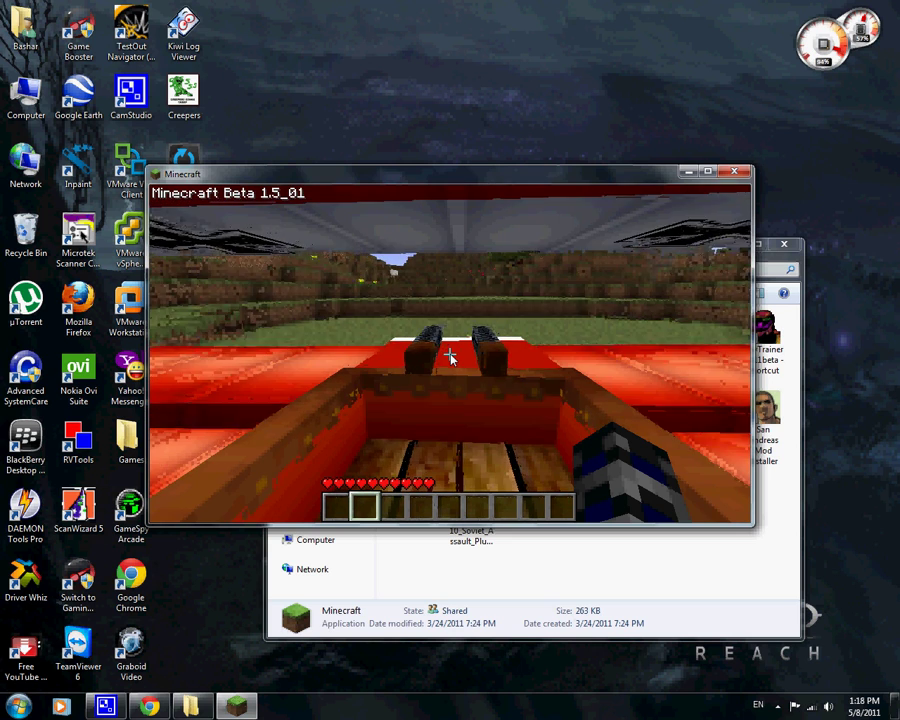
{"action": "key", "text": "a"}
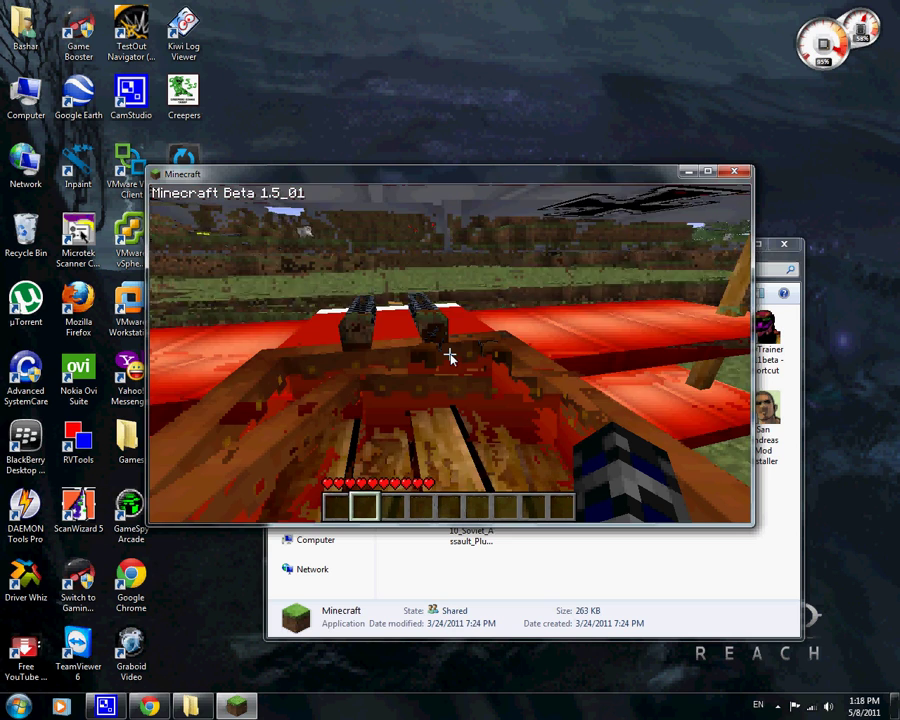
{"action": "key", "text": "w"}
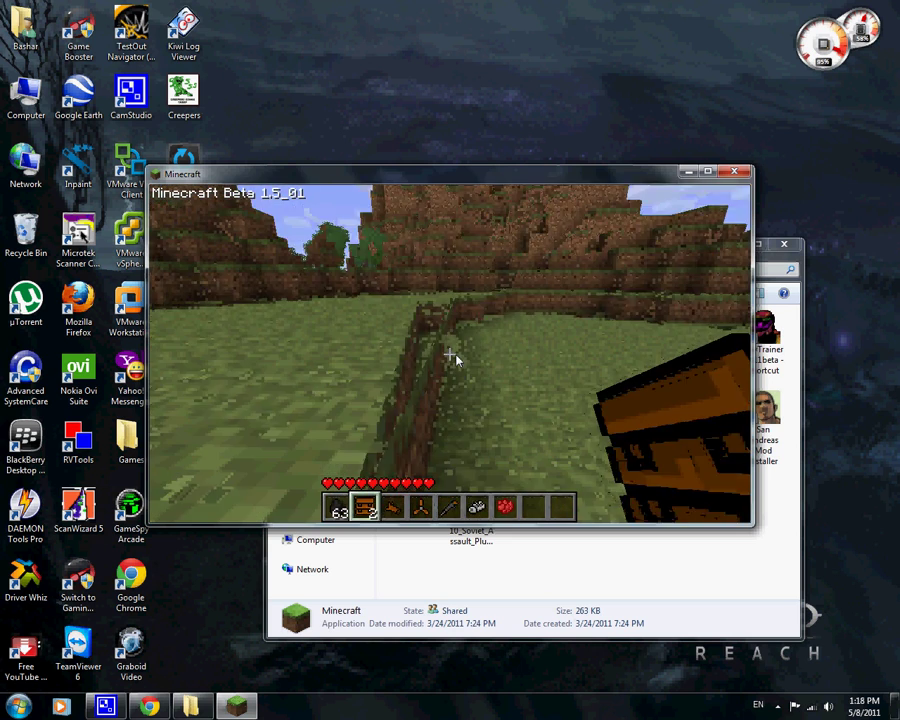
- Walk through the gap between the hills to the wide, flat grassland beyond
{"action": "key", "text": "w"}
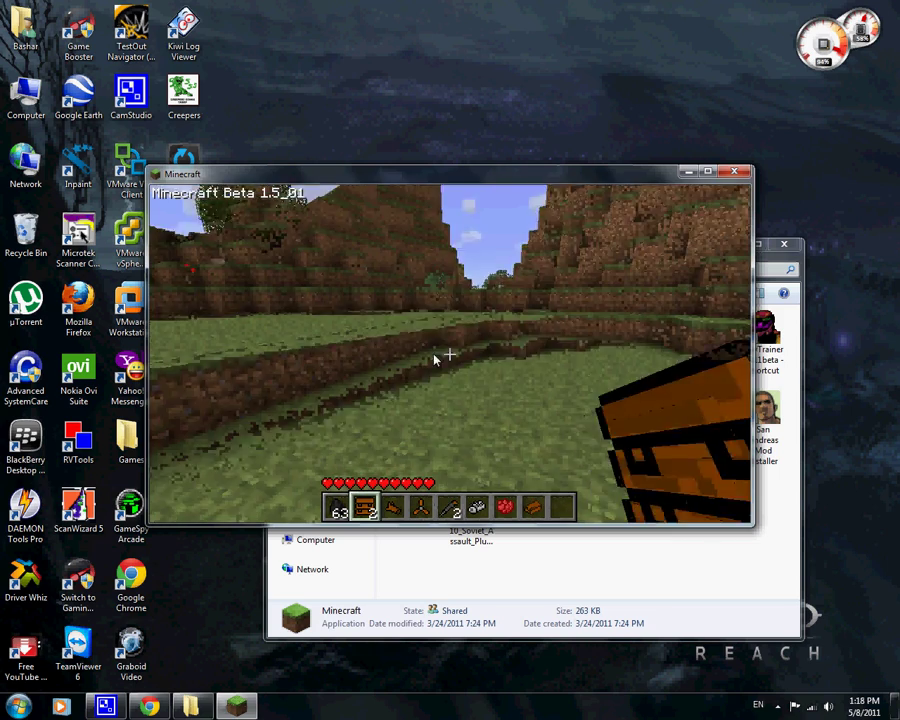
{"action": "key", "text": "w"}
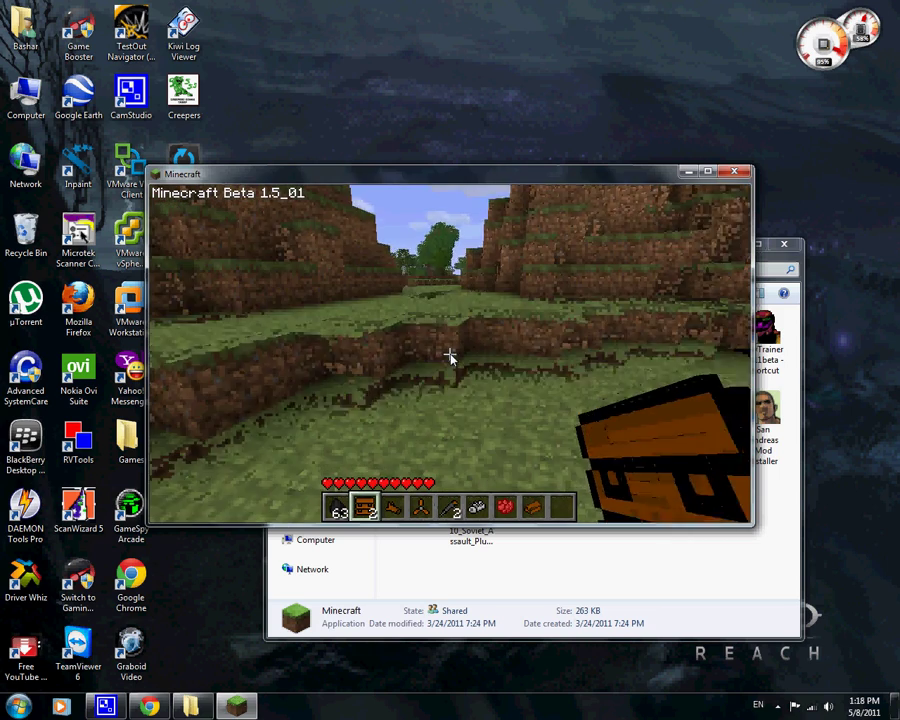
{"action": "key", "text": "w"}
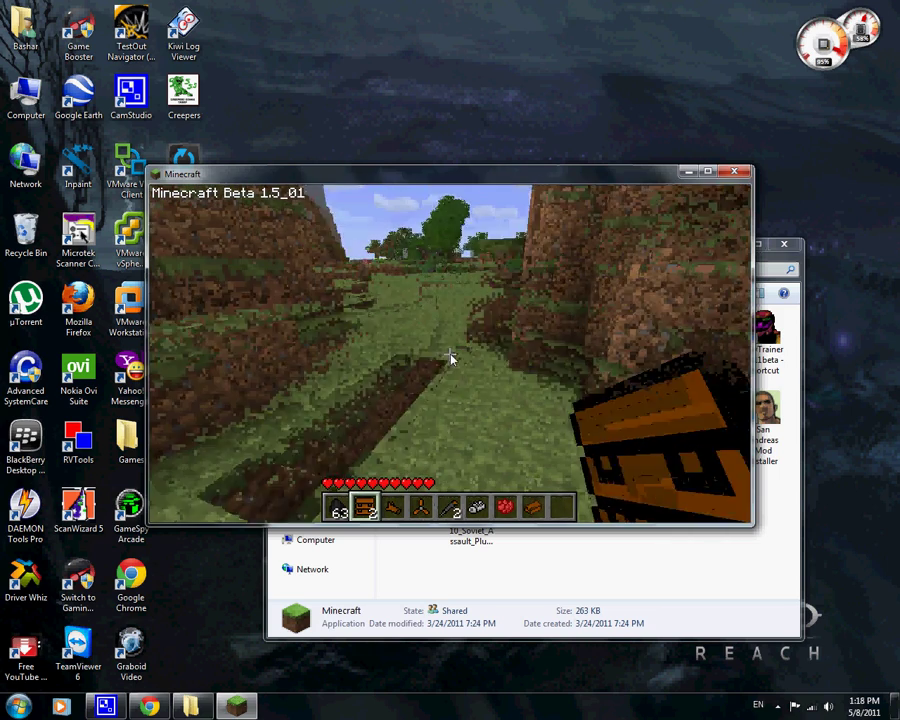
{"action": "key", "text": "w"}
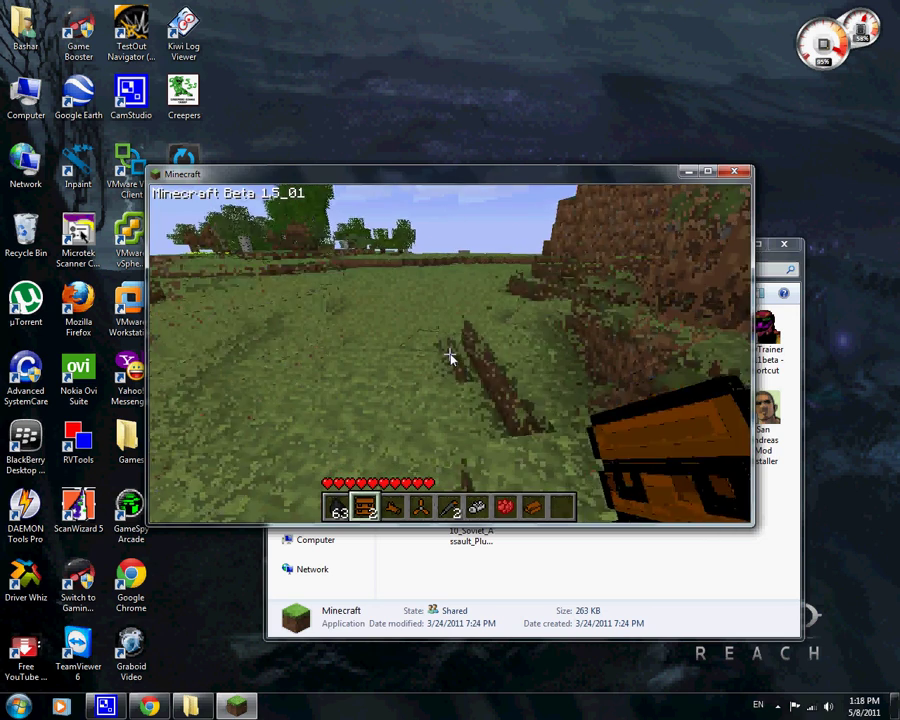
{"action": "key", "text": "w"}
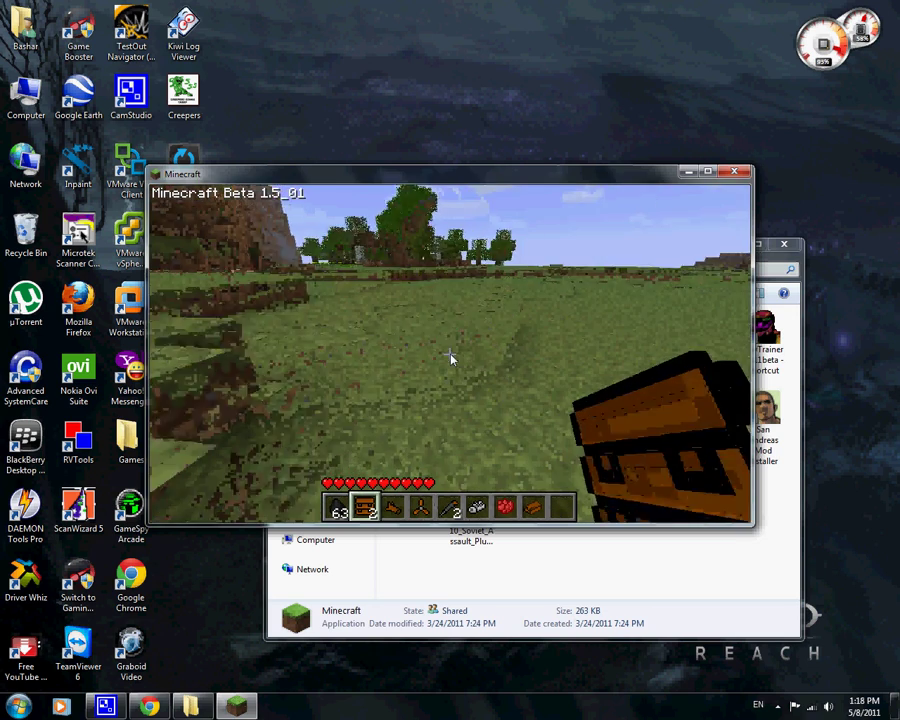
{"action": "key", "text": "w"}
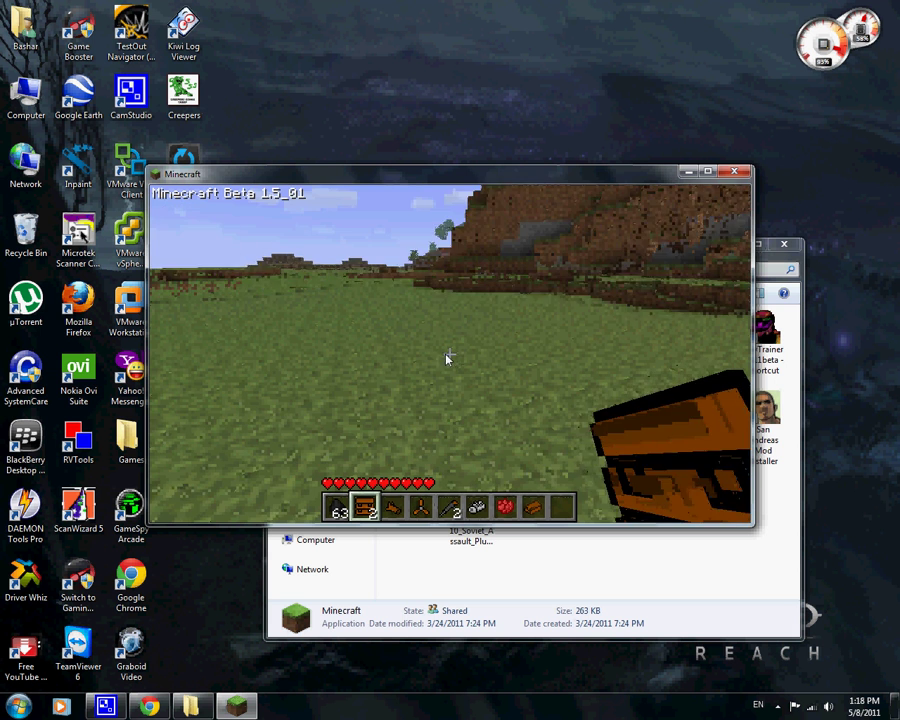
{"action": "key", "text": "w"}
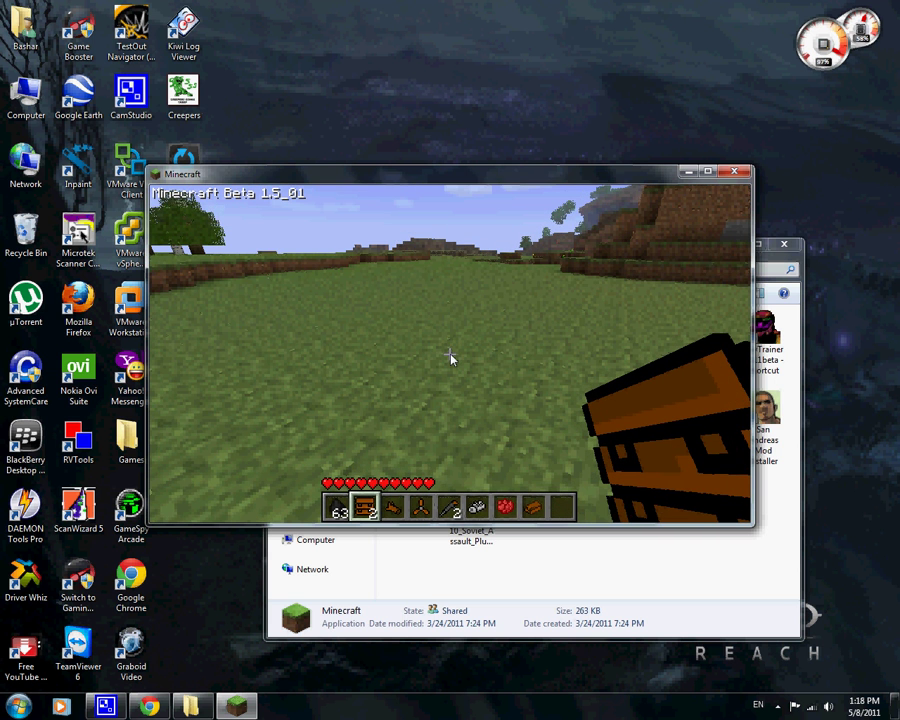
- Add a Biplane from the TooManyItems list to the hotbar and hold it ready for placement
{"action": "key", "text": "e"}
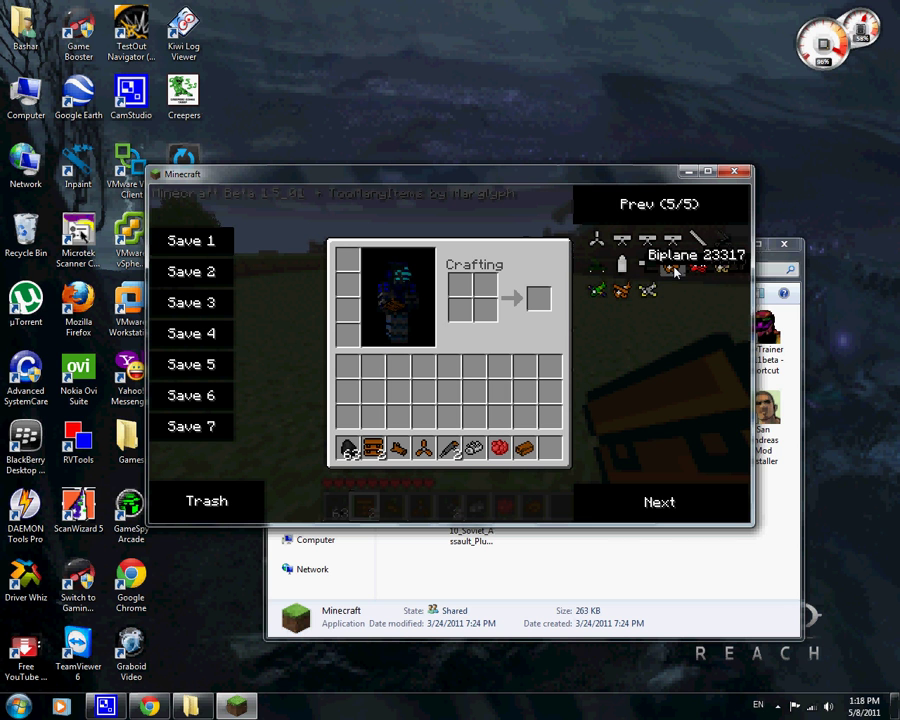
{"action": "key", "text": "e"}
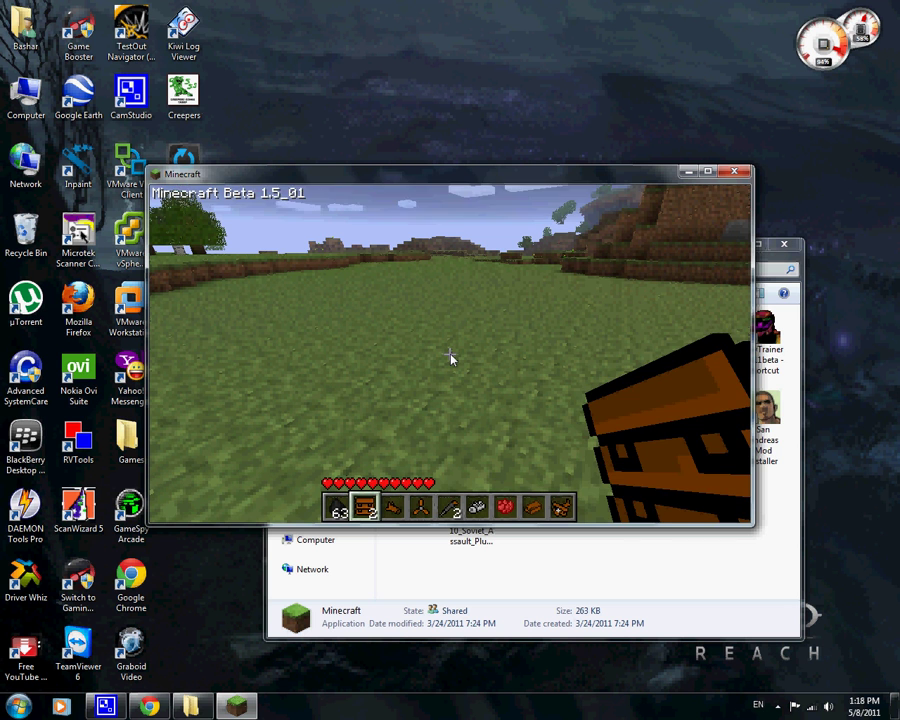
{"action": "key", "text": "8"}
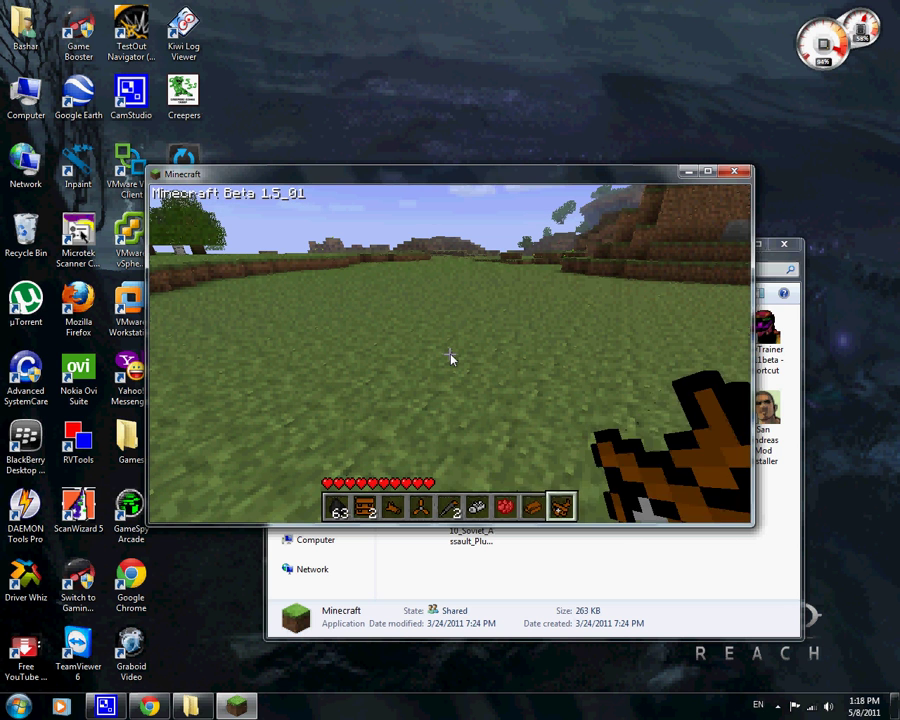
{"action": "key", "text": "9"}
- Place the Biplane on the open grass and board it
{"action": "right_click", "coordinate": [450, 358]}
{"action": "key", "text": "w"}
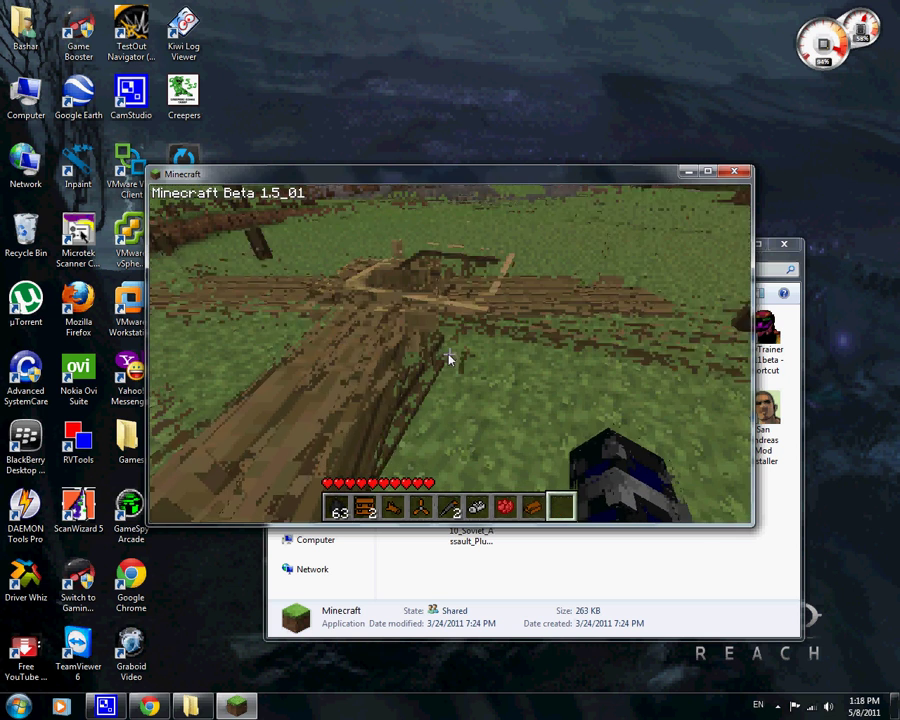
{"action": "right_click", "coordinate": [450, 358]}
- Load the coal into the Biplane's fuel slot and fly it over the terrain
{"action": "key", "text": "e"}
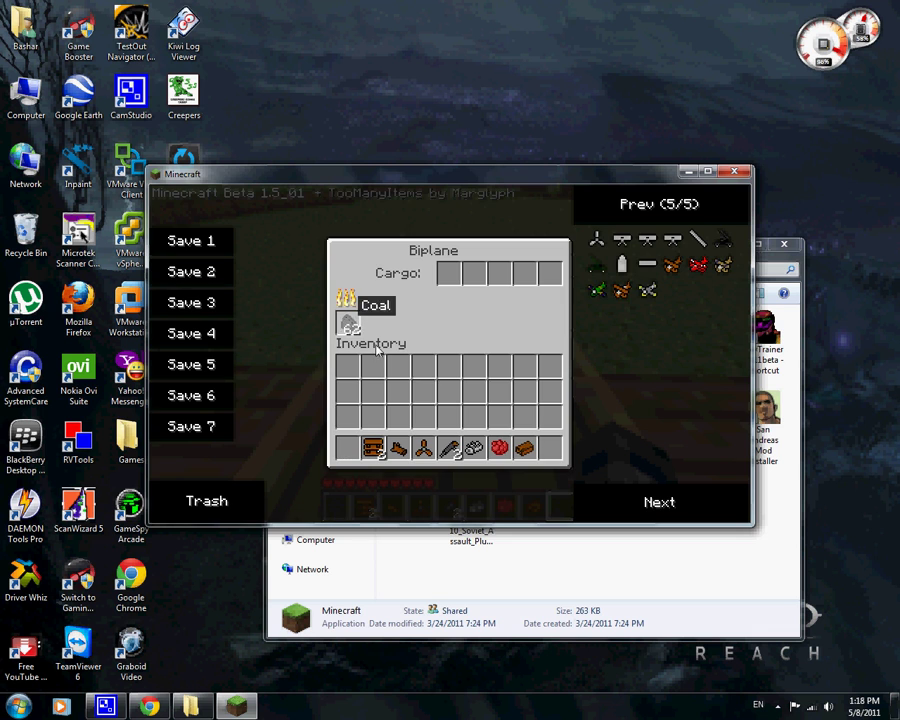
{"action": "key", "text": "e"}
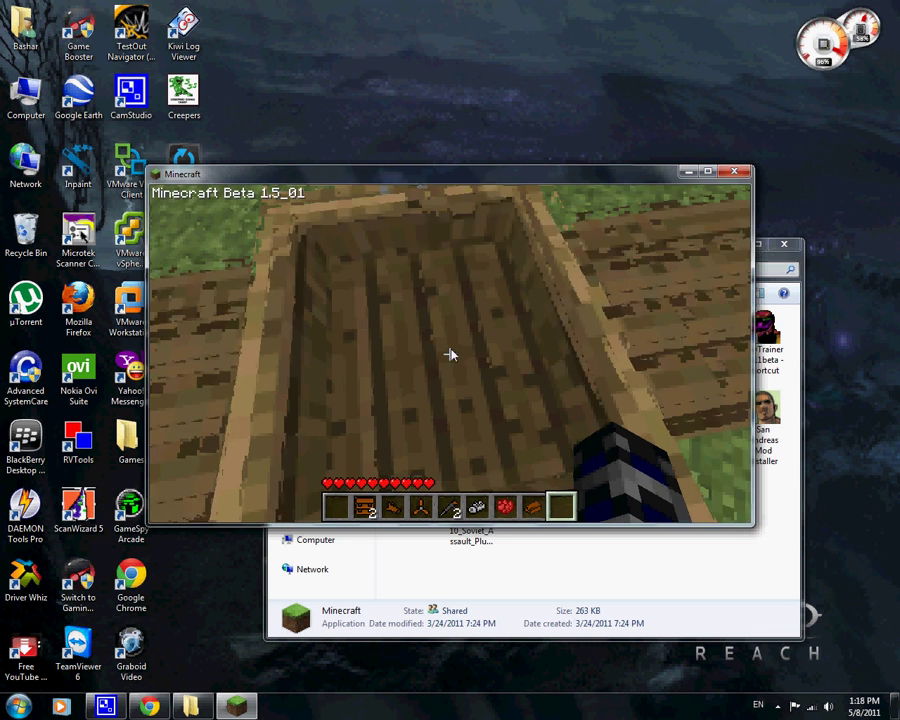
{"action": "key", "text": "w"}
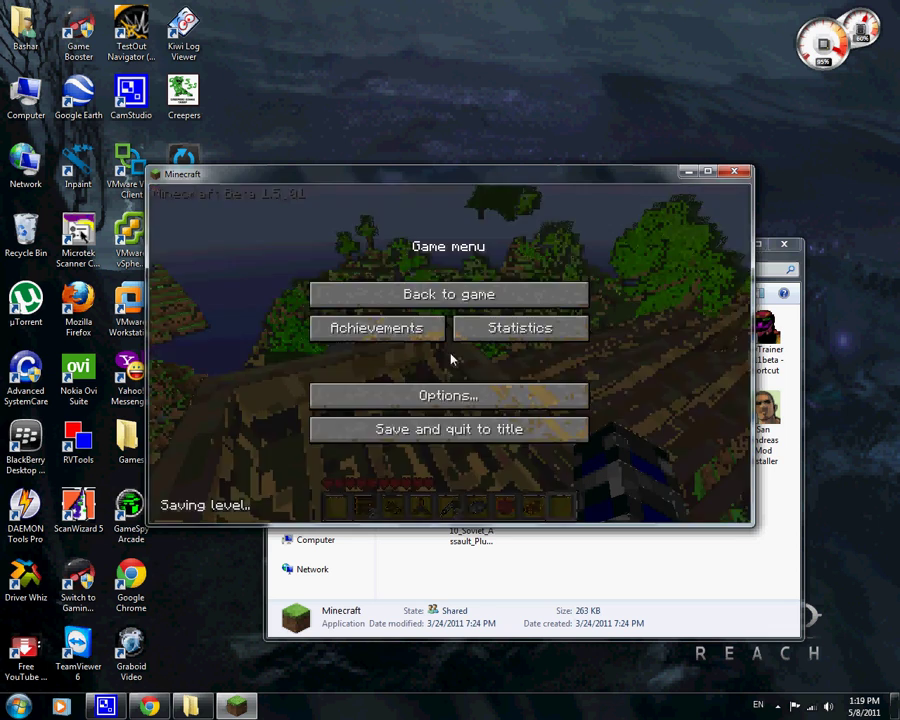
- Save the world, quit to the title screen, and close Minecraft
{"action": "left_click", "coordinate": [468, 434]}
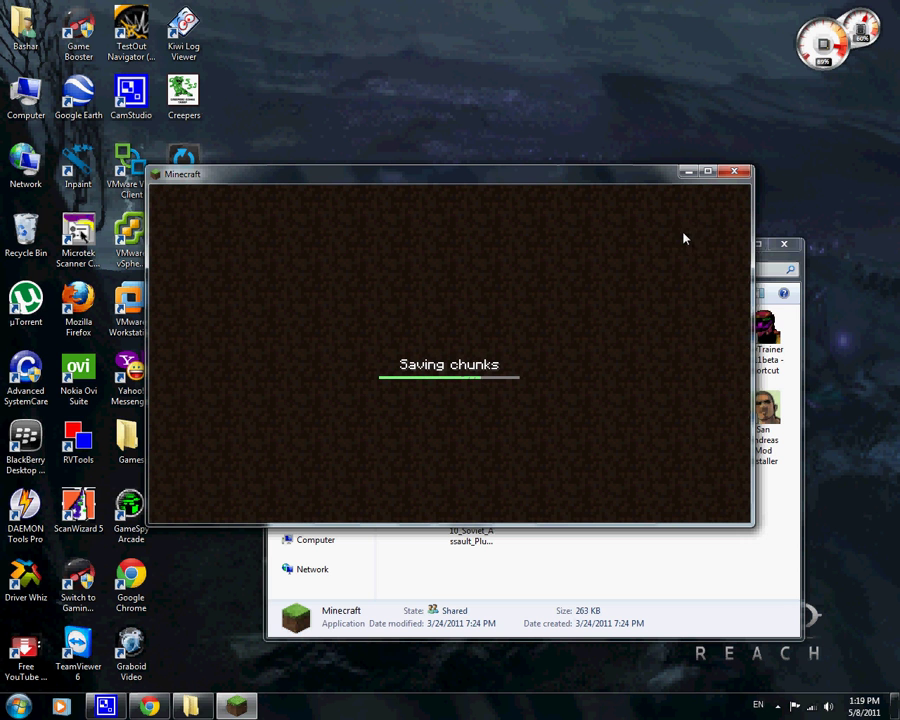
{"action": "left_click", "coordinate": [734, 172]}
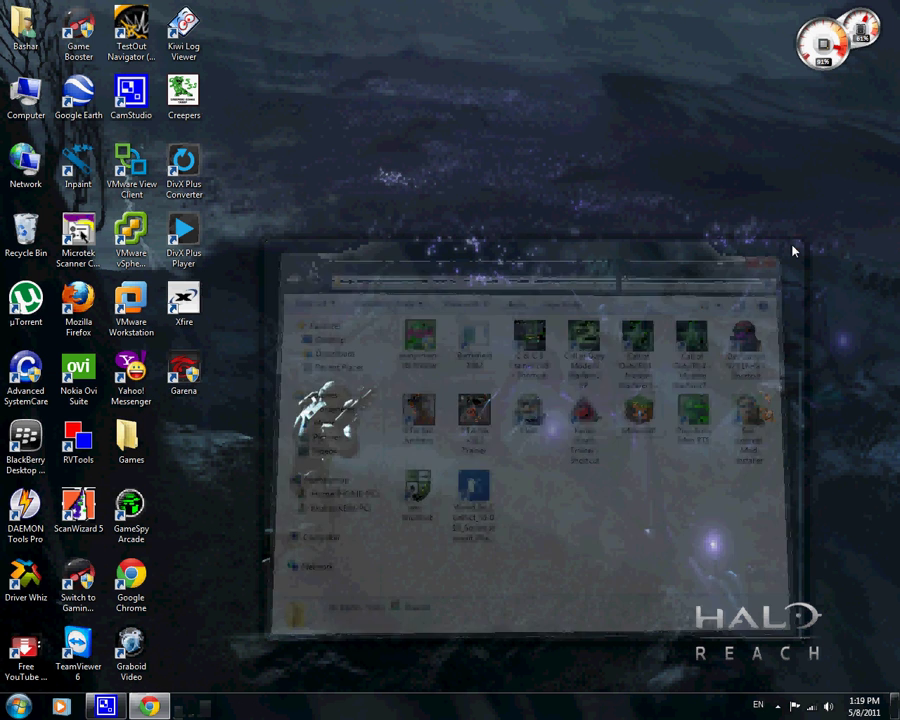